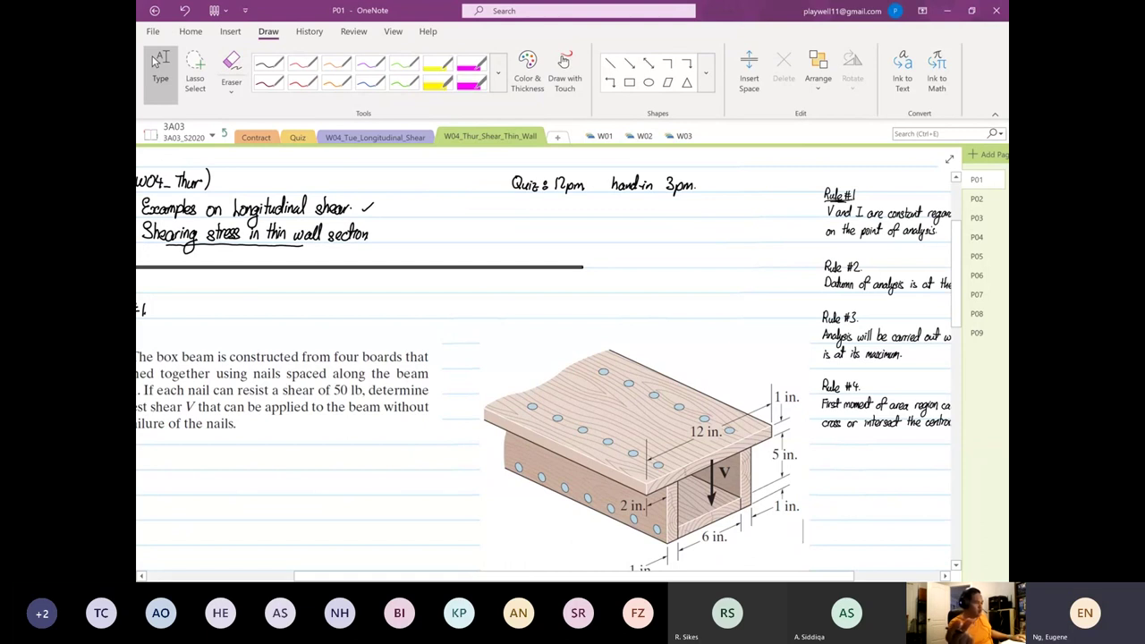
# Examine the box beam example on page P01 and the practice problems on pages P08 and P09.
pyautogui.click(803, 531)
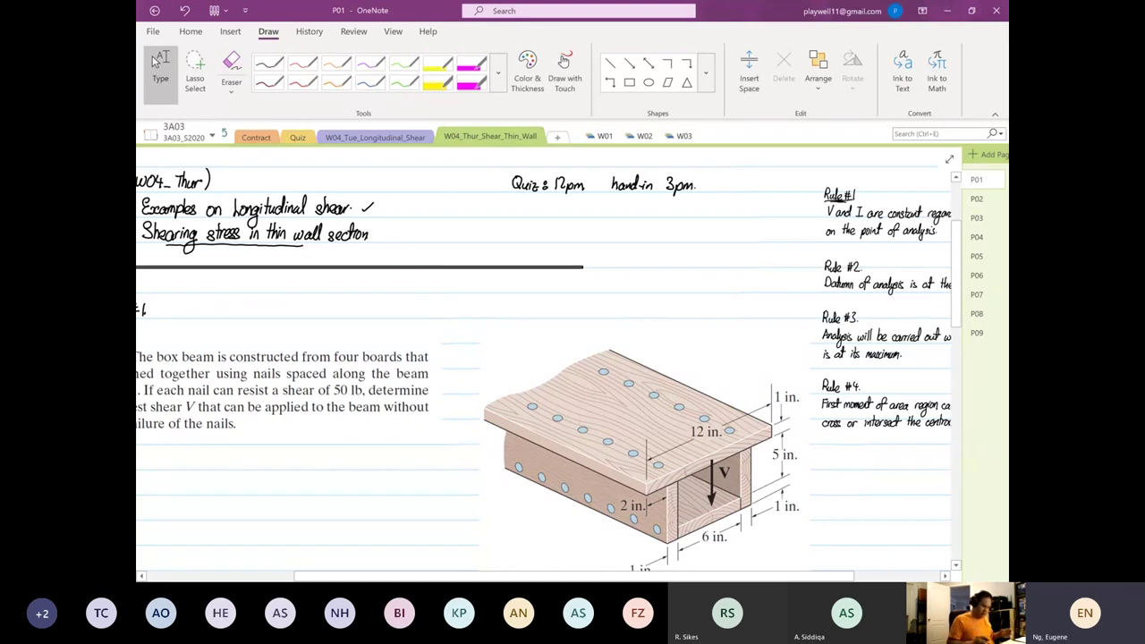
pyautogui.scroll(-2, 543, 358)
pyautogui.hscroll(-2, 543, 358)
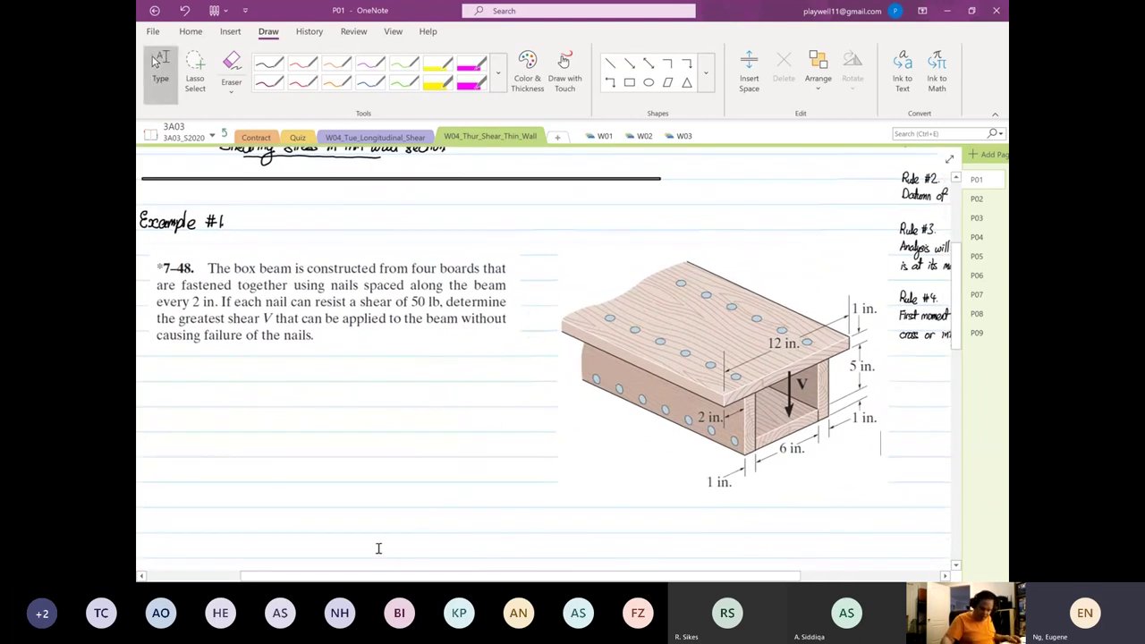
pyautogui.click(977, 313)
pyautogui.scroll(-3, 601, 353)
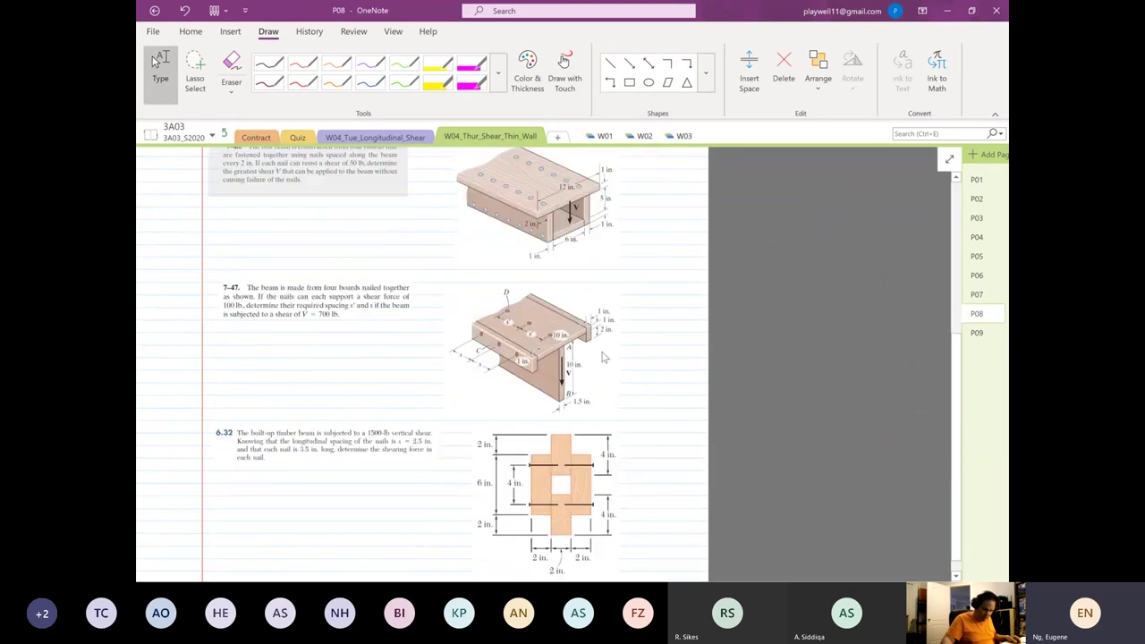
pyautogui.click(976, 332)
pyautogui.scroll(-5, 601, 365)
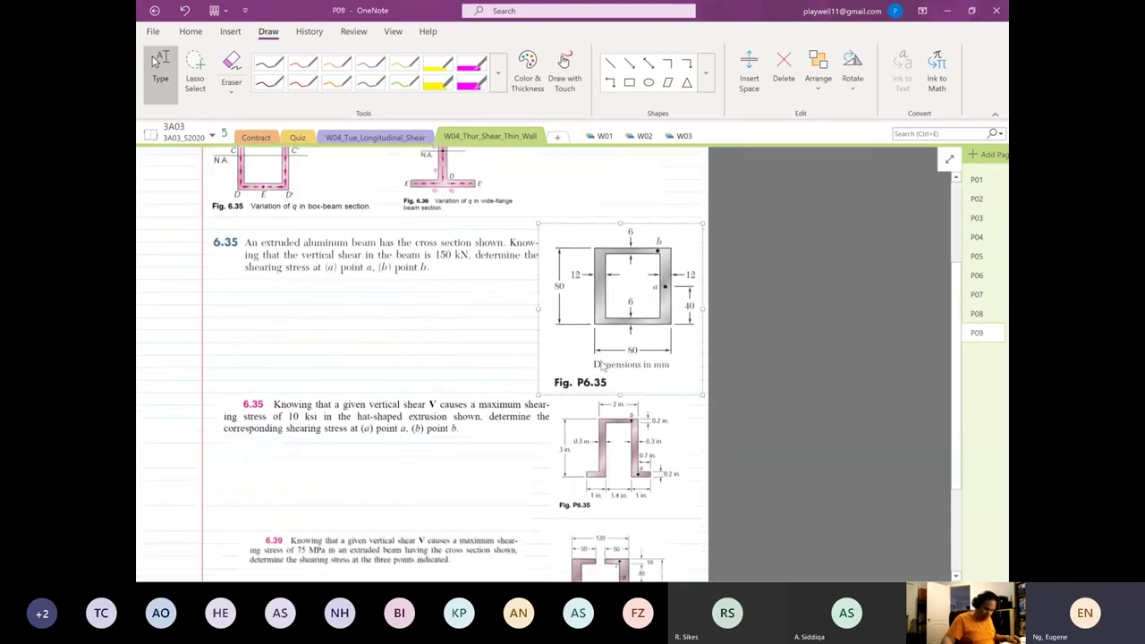
pyautogui.scroll(-2, 601, 365)
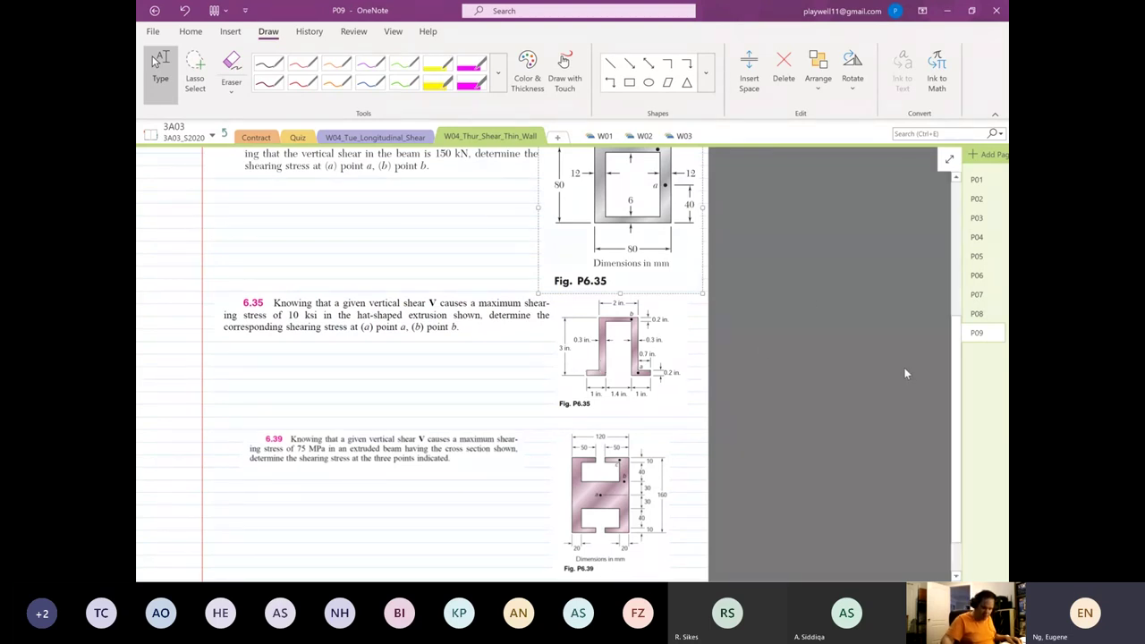
# Return to page P01 and underline the words "box beam" in the statement of problem 7–48.
pyautogui.click(978, 182)
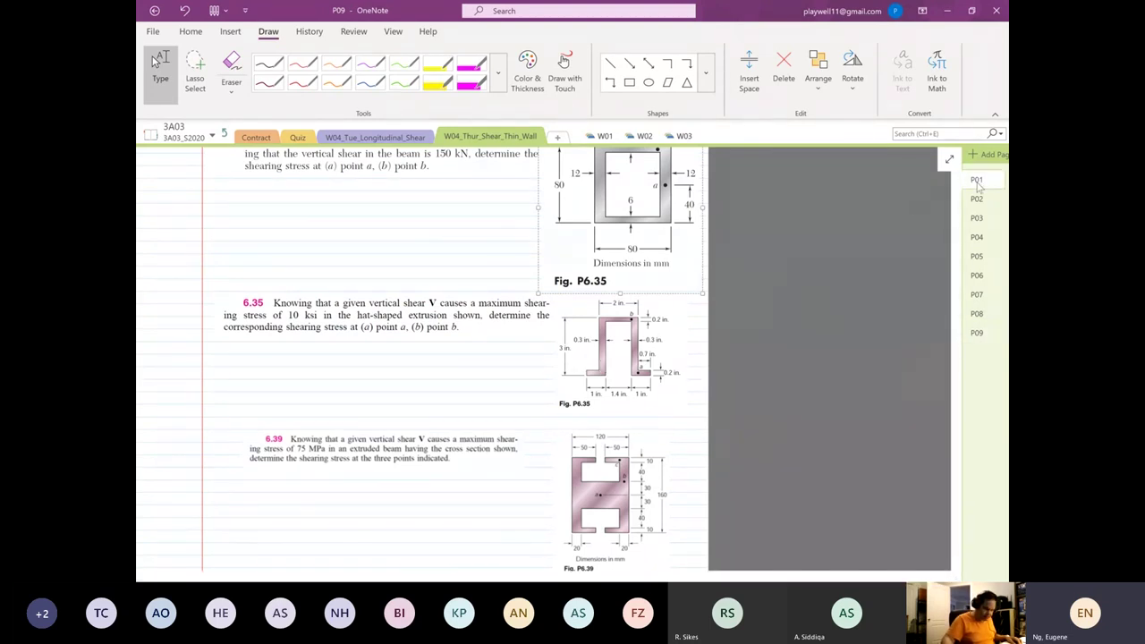
pyautogui.moveTo(429, 461)
pyautogui.mouseDown()
pyautogui.moveTo(450, 453)
pyautogui.moveTo(428, 438)
pyautogui.mouseUp()
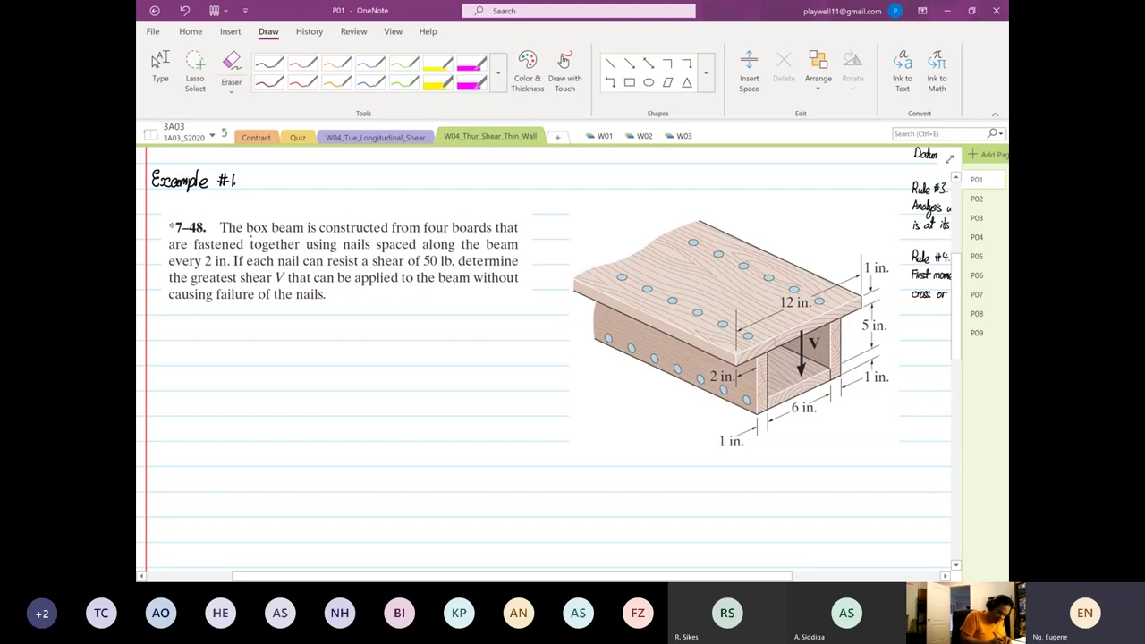
pyautogui.moveTo(247, 235)
pyautogui.mouseDown()
pyautogui.moveTo(303, 235)
pyautogui.moveTo(299, 251)
pyautogui.mouseUp()
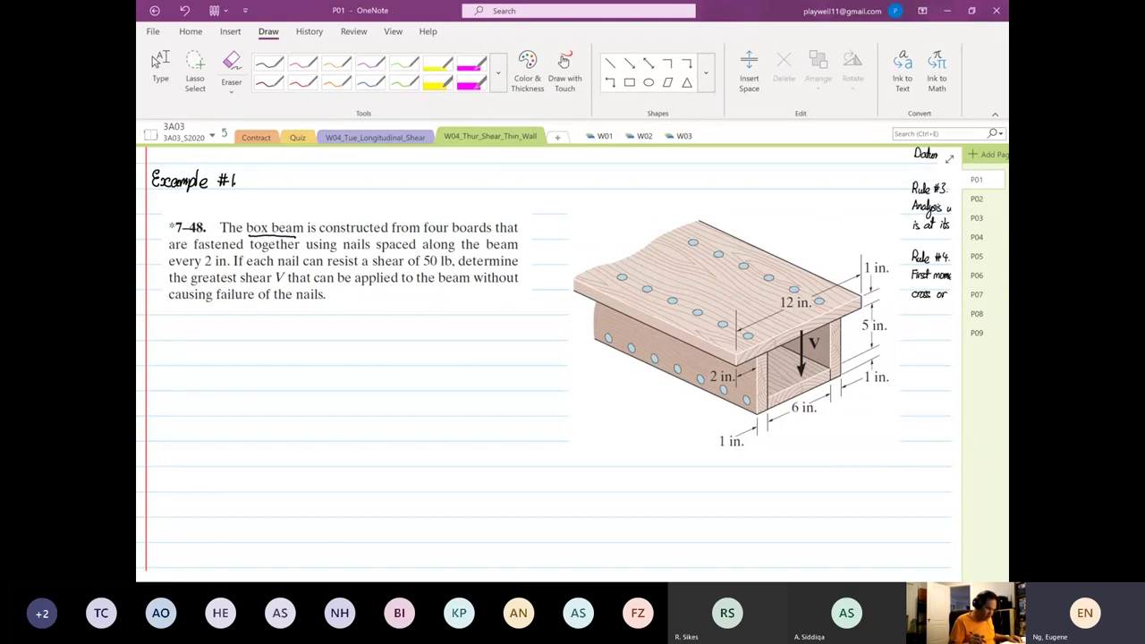
# Handwrite "Spacing of fastener s = 2in." in black ink directly below the problem statement.
pyautogui.click(158, 60)
pyautogui.scroll(2, 543, 358)
pyautogui.hscroll(-1, 543, 358)
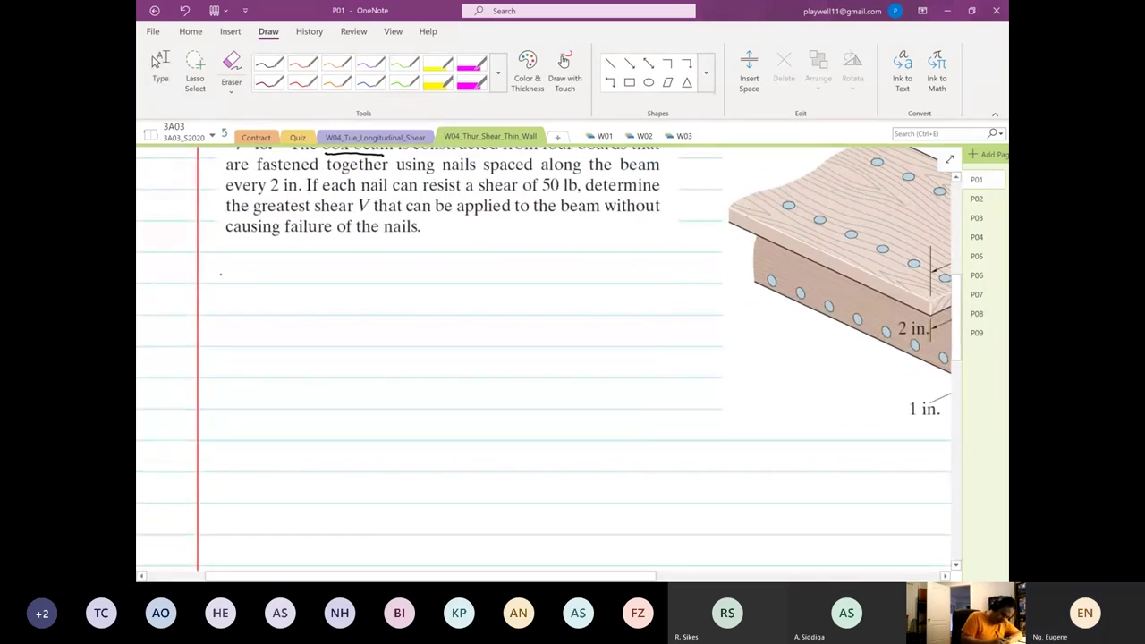
pyautogui.moveTo(221, 258)
pyautogui.mouseDown()
pyautogui.moveTo(212, 283)
pyautogui.moveTo(243, 283)
pyautogui.mouseUp()
pyautogui.moveTo(251, 273)
pyautogui.mouseDown()
pyautogui.moveTo(263, 302)
pyautogui.moveTo(310, 273)
pyautogui.mouseUp()
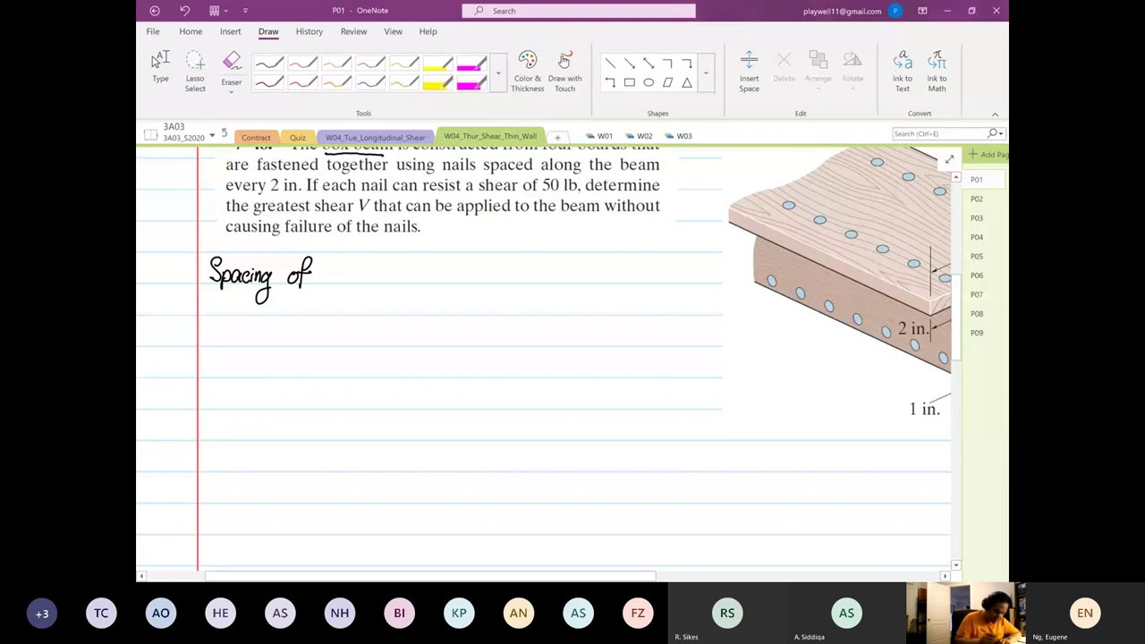
pyautogui.click(342, 262)
pyautogui.moveTo(345, 255); pyautogui.dragTo(338, 288)
pyautogui.moveTo(335, 272); pyautogui.dragTo(405, 268)
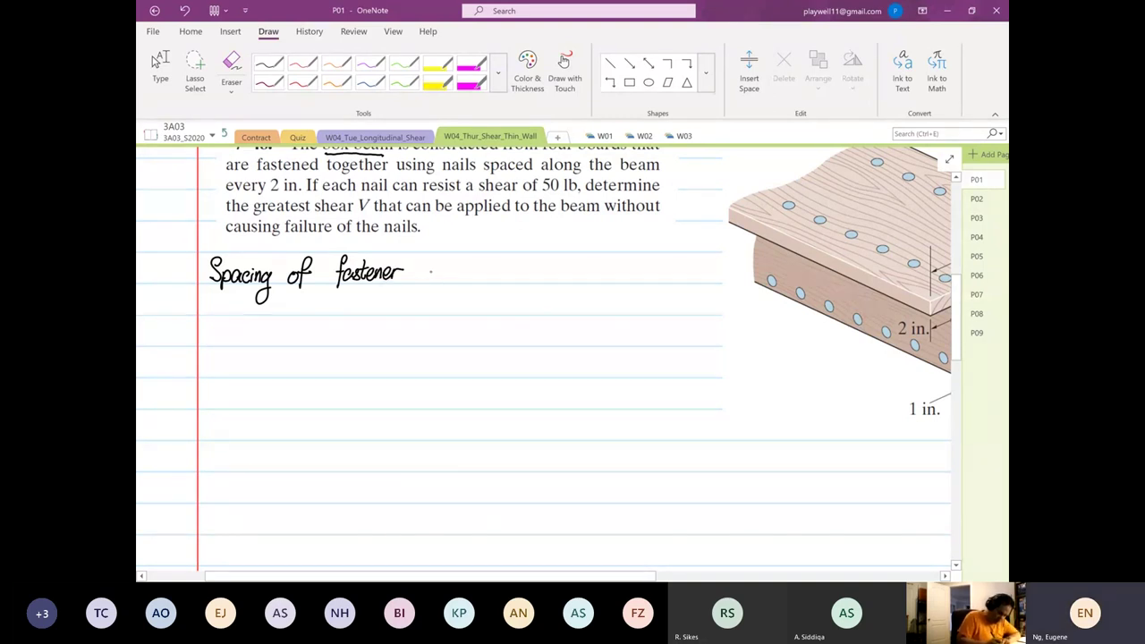
pyautogui.moveTo(433, 271)
pyautogui.mouseDown()
pyautogui.moveTo(426, 284)
pyautogui.moveTo(472, 280)
pyautogui.mouseUp()
pyautogui.moveTo(475, 272); pyautogui.dragTo(486, 280)
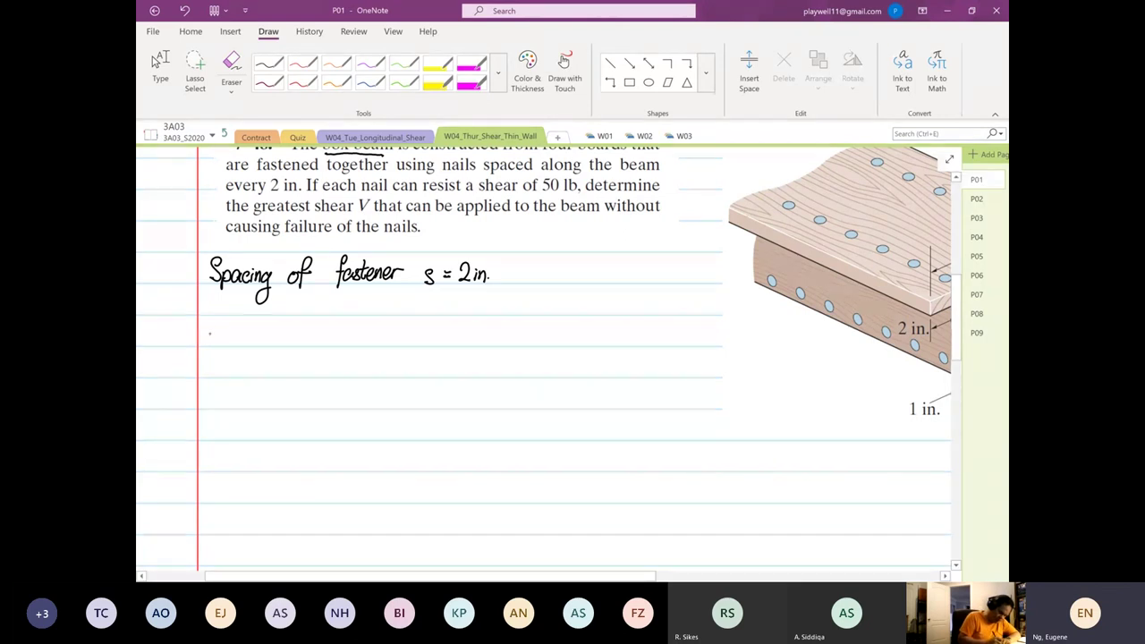
# Handwrite "Resistance force per fastener, f = 50lb." below the fastener spacing line.
pyautogui.moveTo(208, 325)
pyautogui.mouseDown()
pyautogui.moveTo(217, 342)
pyautogui.moveTo(275, 343)
pyautogui.mouseUp()
pyautogui.moveTo(278, 340); pyautogui.dragTo(301, 351)
pyautogui.moveTo(306, 339)
pyautogui.mouseDown()
pyautogui.moveTo(351, 351)
pyautogui.moveTo(370, 338)
pyautogui.moveTo(390, 352)
pyautogui.moveTo(417, 336)
pyautogui.mouseUp()
pyautogui.moveTo(414, 340); pyautogui.dragTo(442, 345)
pyautogui.moveTo(444, 338)
pyautogui.mouseDown()
pyautogui.moveTo(464, 351)
pyautogui.moveTo(489, 334)
pyautogui.mouseUp()
pyautogui.moveTo(492, 333)
pyautogui.mouseDown()
pyautogui.moveTo(504, 340)
pyautogui.moveTo(521, 329)
pyautogui.moveTo(538, 342)
pyautogui.mouseUp()
pyautogui.click(548, 340)
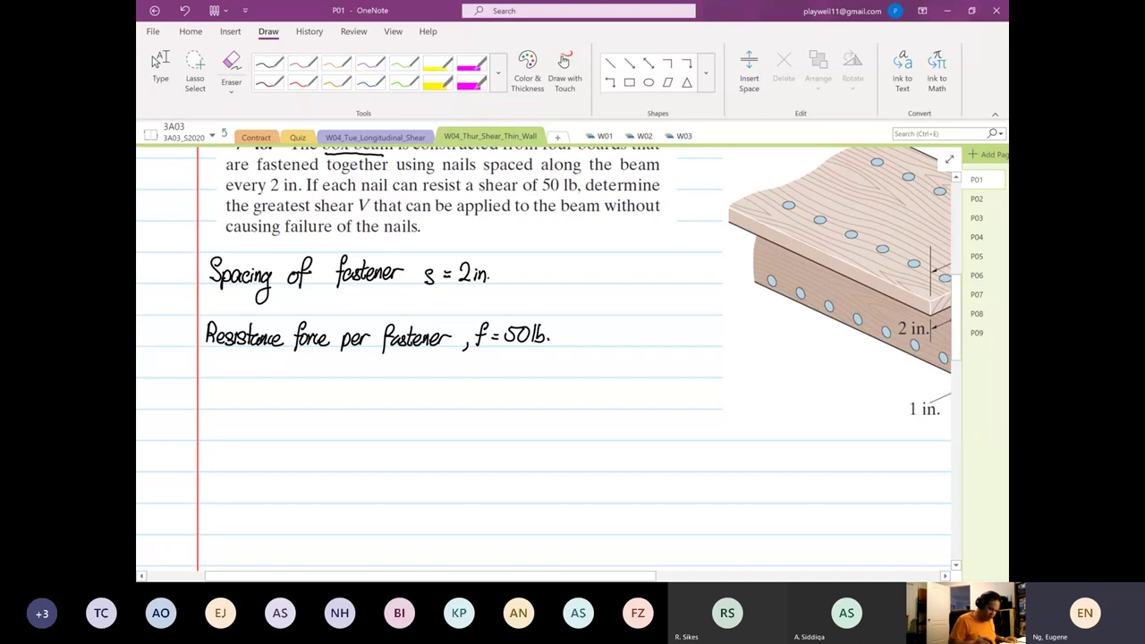
# Circle the shear force V and the four board joints on the beam figure, and sketch labelled x, y, z axes beside it.
pyautogui.scroll(-2, 309, 416)
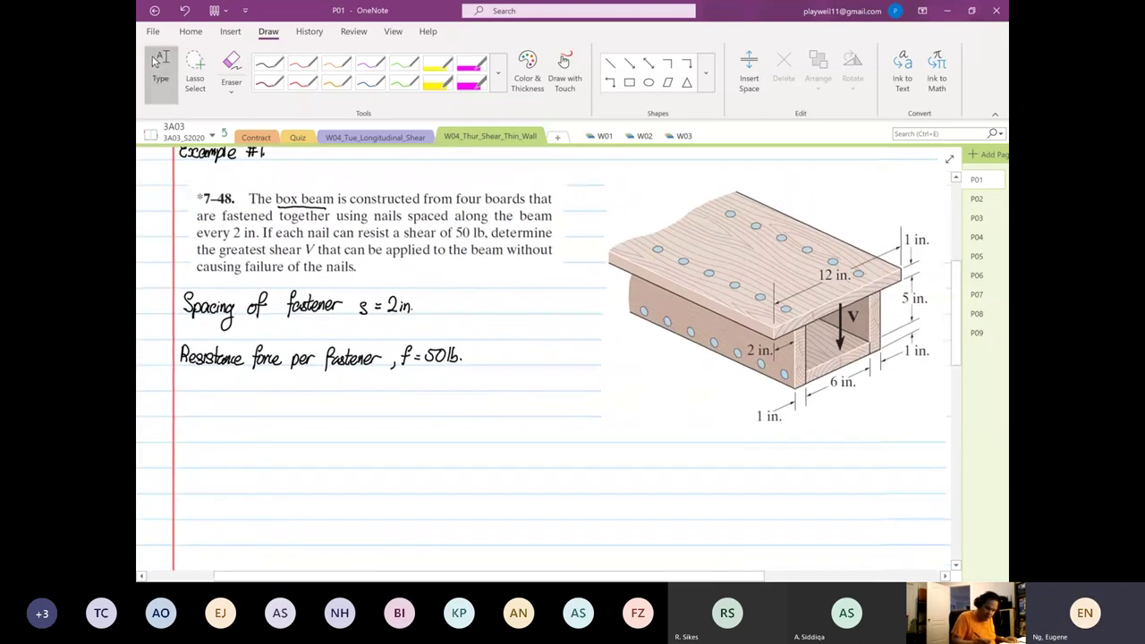
pyautogui.moveTo(848, 300); pyautogui.dragTo(857, 302)
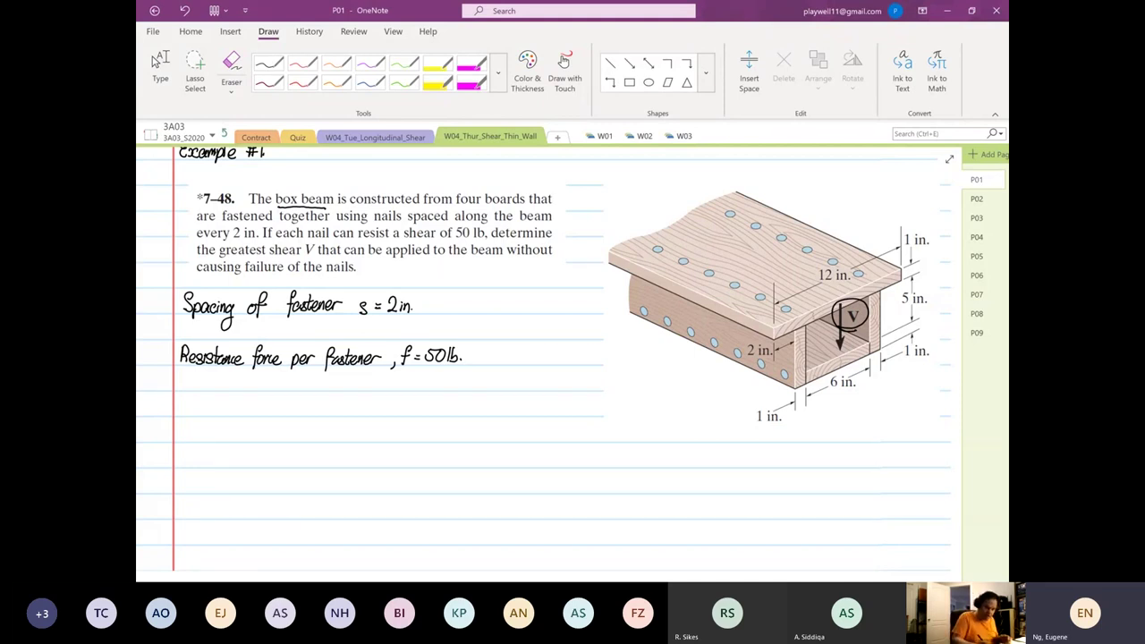
pyautogui.moveTo(800, 320)
pyautogui.mouseDown()
pyautogui.moveTo(792, 337)
pyautogui.moveTo(805, 388)
pyautogui.mouseUp()
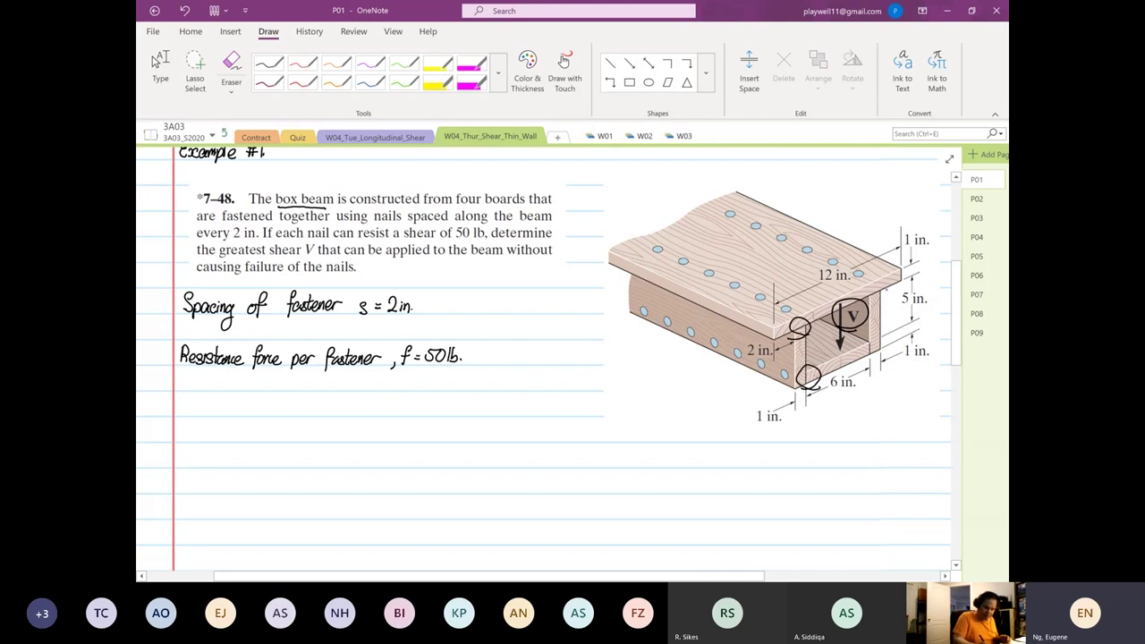
pyautogui.moveTo(876, 283); pyautogui.dragTo(863, 361)
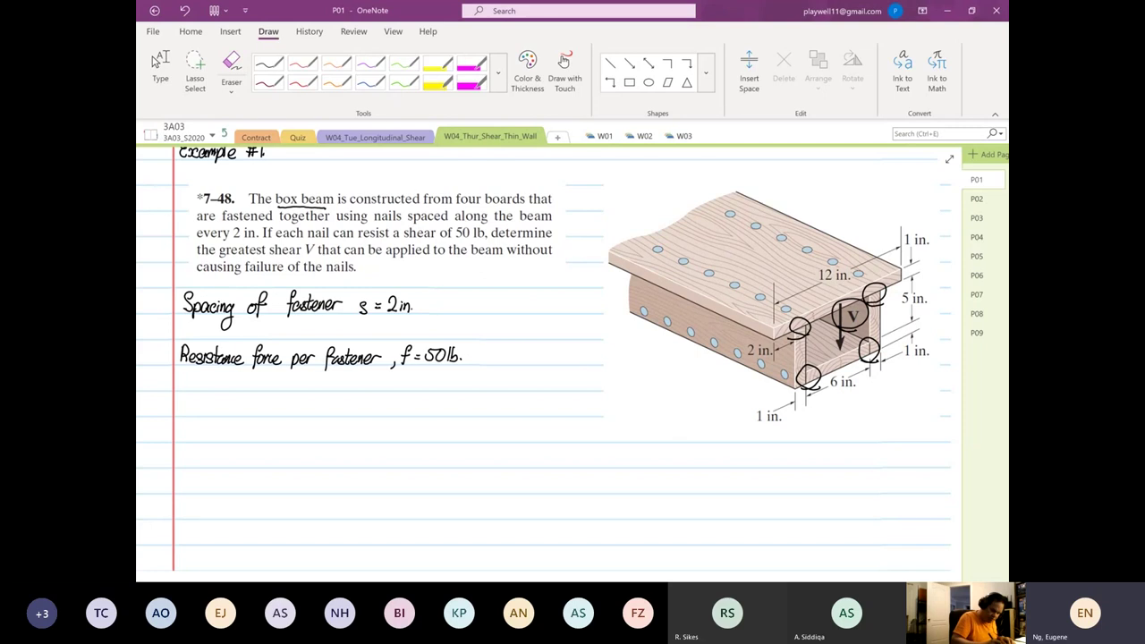
pyautogui.moveTo(623, 184); pyautogui.dragTo(623, 221)
pyautogui.moveTo(634, 179)
pyautogui.mouseDown()
pyautogui.moveTo(657, 240)
pyautogui.moveTo(669, 237)
pyautogui.moveTo(591, 243)
pyautogui.moveTo(597, 230)
pyautogui.mouseUp()
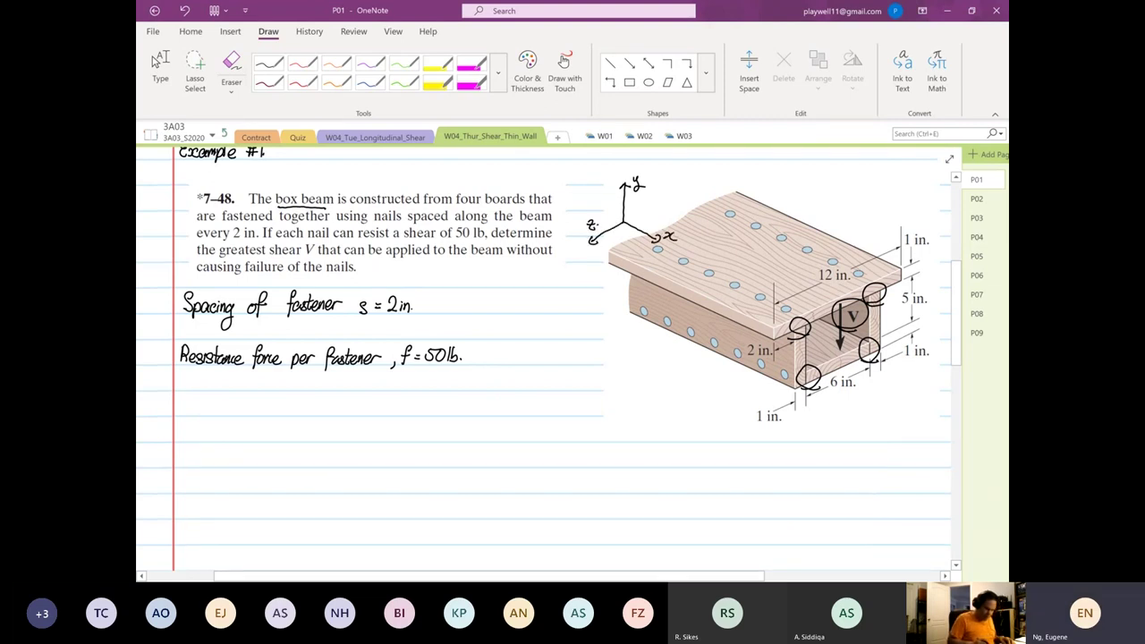
# Draw a wide, thin rectangle below the handwritten notes as the top board of the beam's cross-section.
pyautogui.scroll(-1, 574, 501)
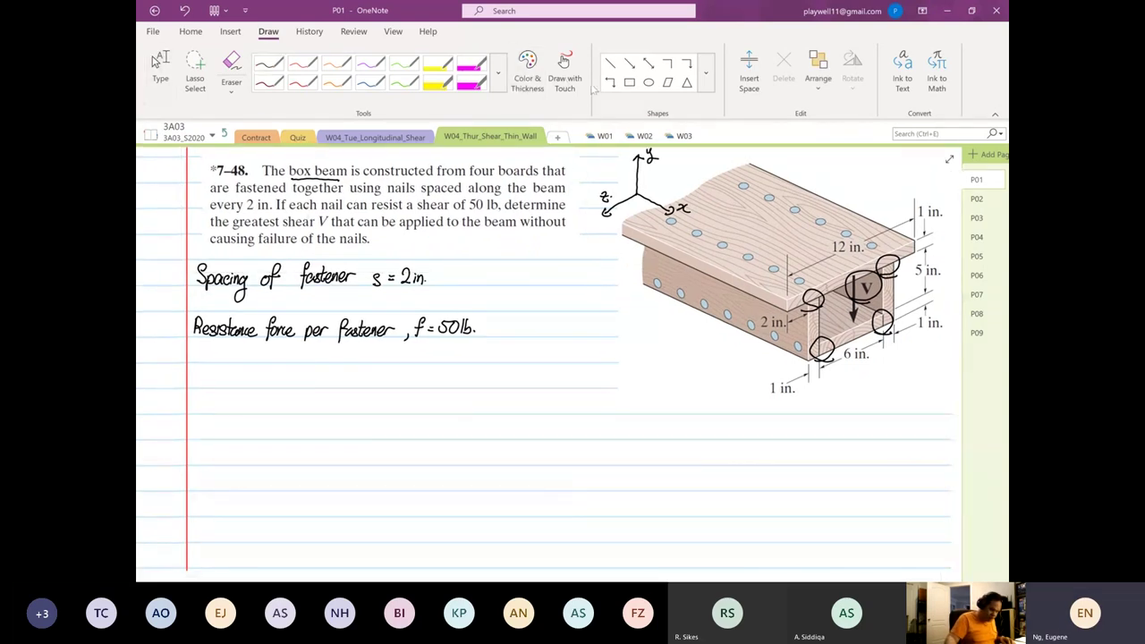
pyautogui.click(629, 82)
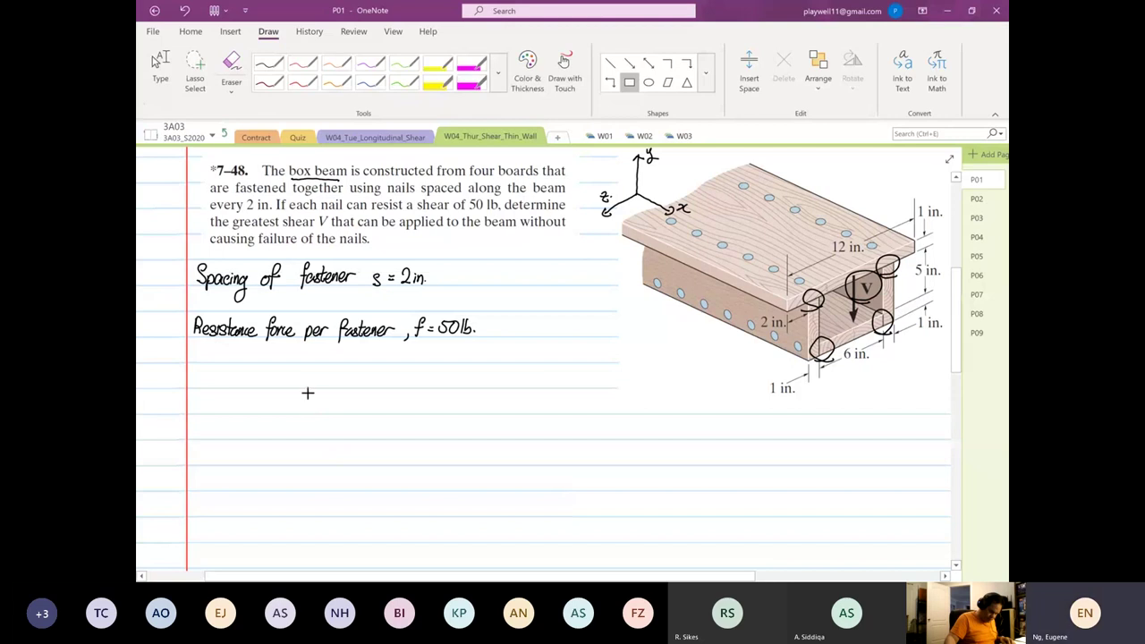
pyautogui.moveTo(308, 388); pyautogui.dragTo(508, 413)
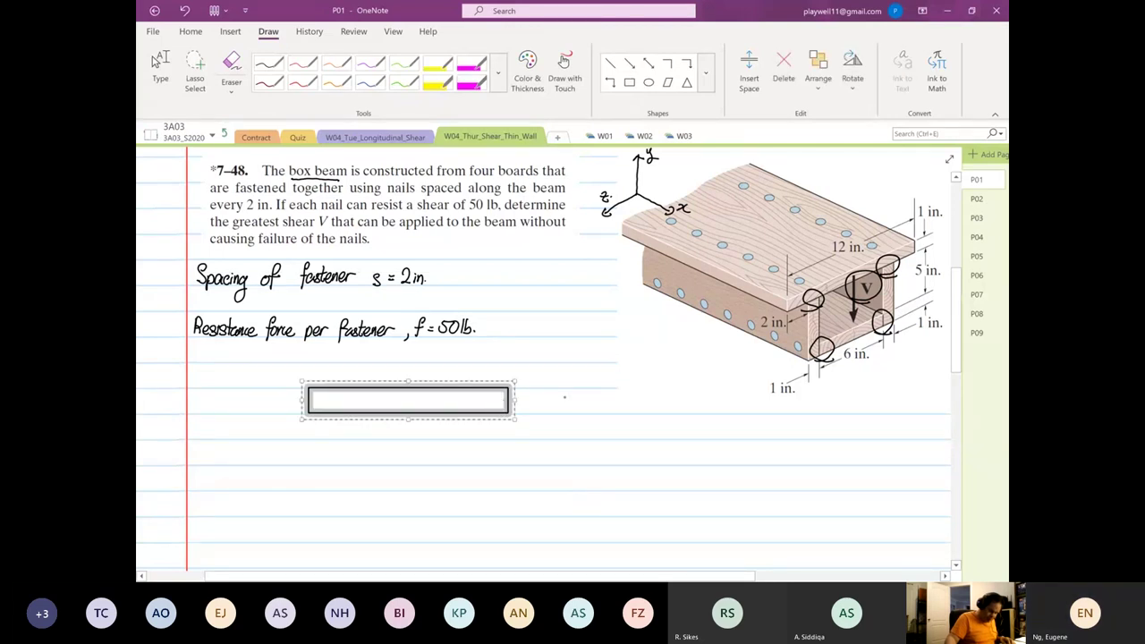
# Draw a narrow vertical rectangle under the top board's left end and place a copy of it under the right end as side boards.
pyautogui.click(629, 81)
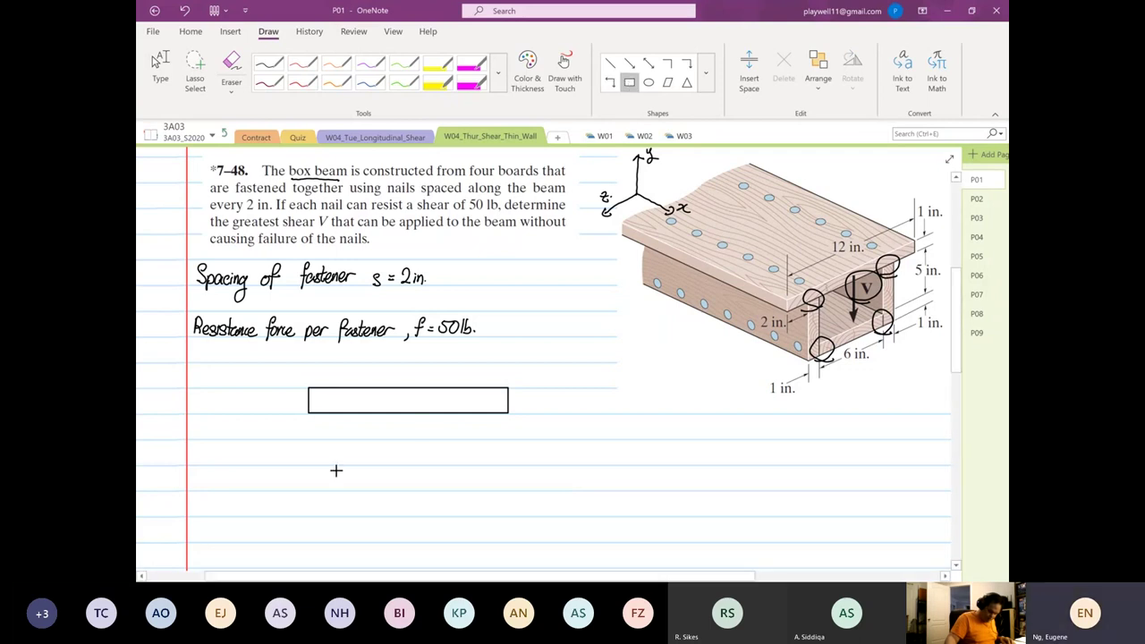
pyautogui.moveTo(330, 413); pyautogui.dragTo(350, 480)
pyautogui.rightClick(351, 471)
pyautogui.click(390, 364)
pyautogui.rightClick(469, 438)
pyautogui.click(501, 330)
pyautogui.moveTo(466, 469); pyautogui.dragTo(466, 444)
pyautogui.click(525, 446)
# Draw a thin rectangle between the lower ends of the two side boards as the bottom board.
pyautogui.click(629, 81)
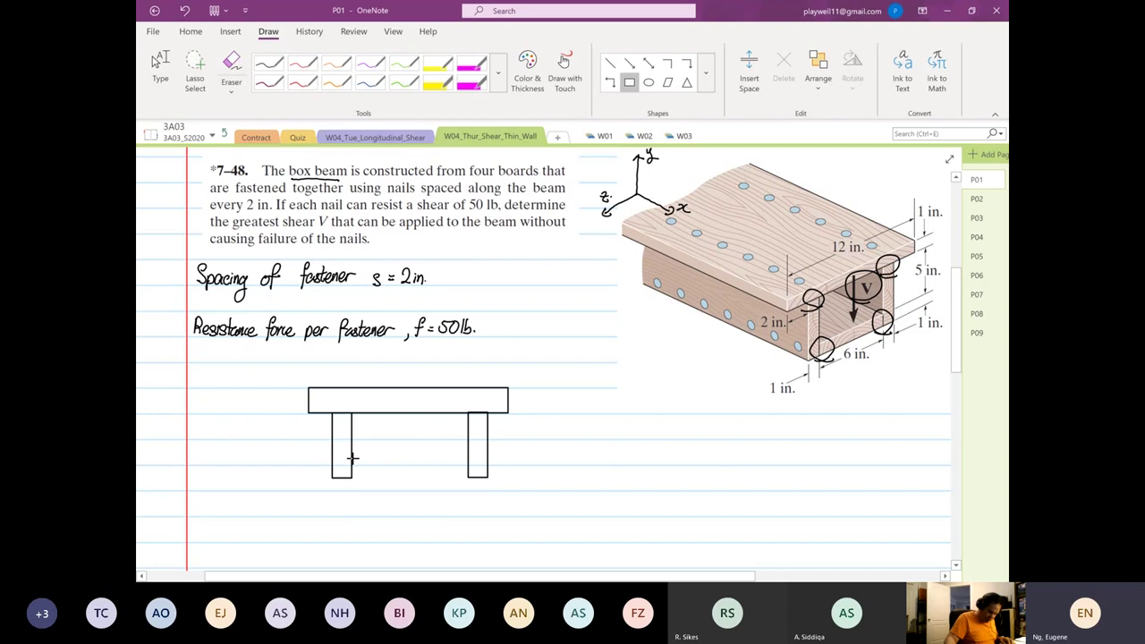
pyautogui.moveTo(352, 458); pyautogui.dragTo(467, 477)
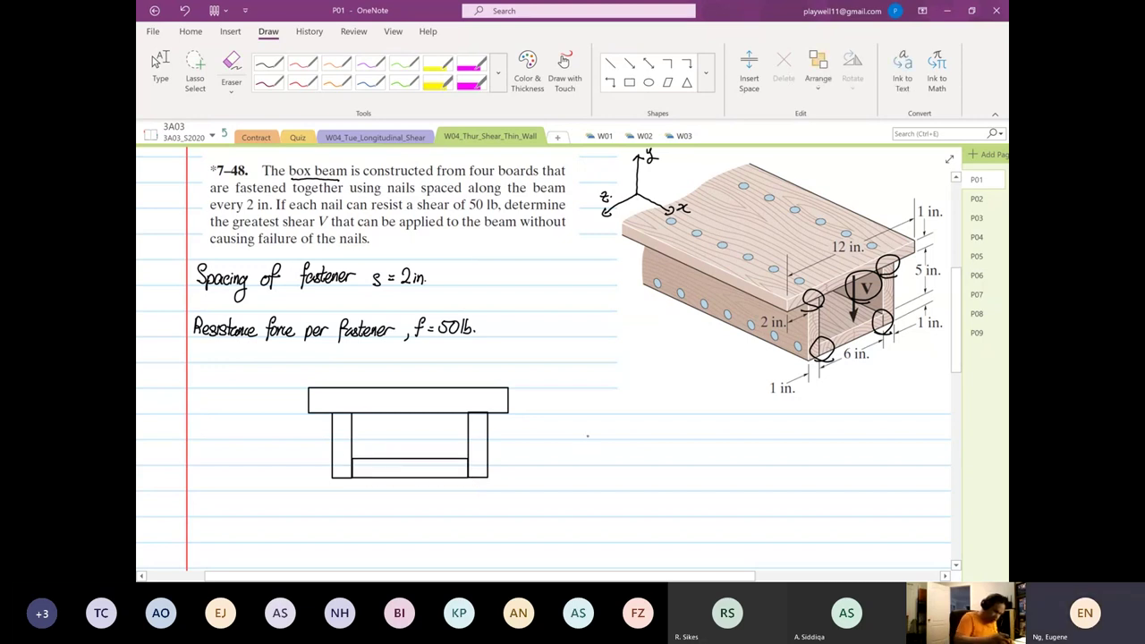
pyautogui.click(587, 446)
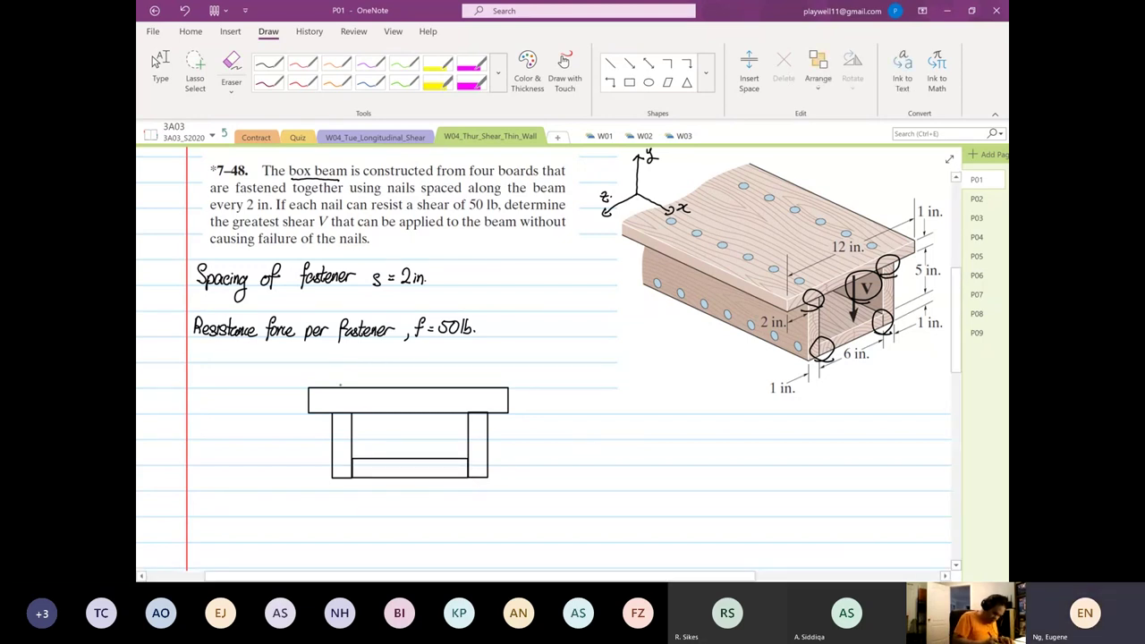
# Sketch dash-dot nail lines through the top board into both side boards and through each side board into the bottom board.
pyautogui.moveTo(341, 379); pyautogui.dragTo(340, 407)
pyautogui.moveTo(341, 413); pyautogui.dragTo(341, 425)
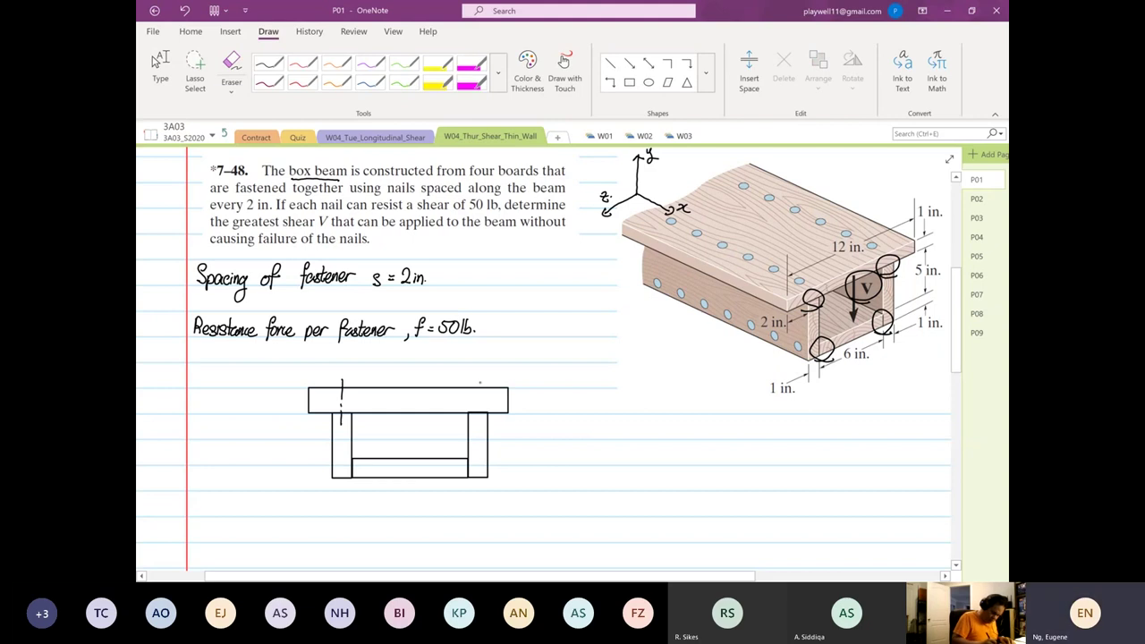
pyautogui.moveTo(478, 405); pyautogui.dragTo(479, 423)
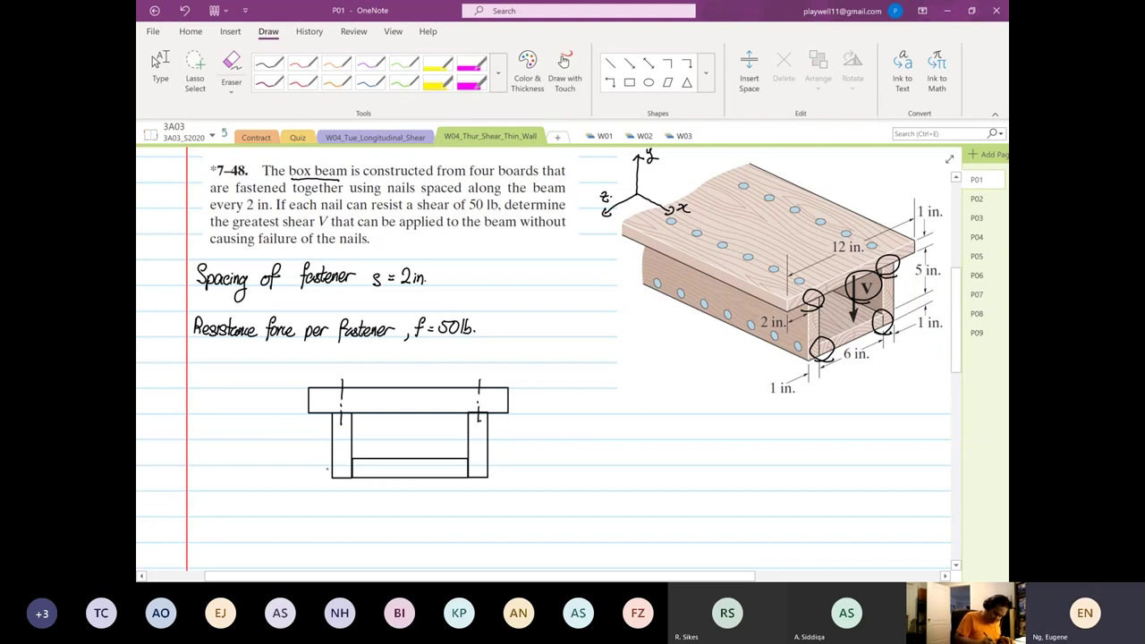
pyautogui.moveTo(316, 466); pyautogui.dragTo(329, 466)
pyautogui.moveTo(335, 466); pyautogui.dragTo(341, 466)
pyautogui.moveTo(347, 466); pyautogui.dragTo(368, 466)
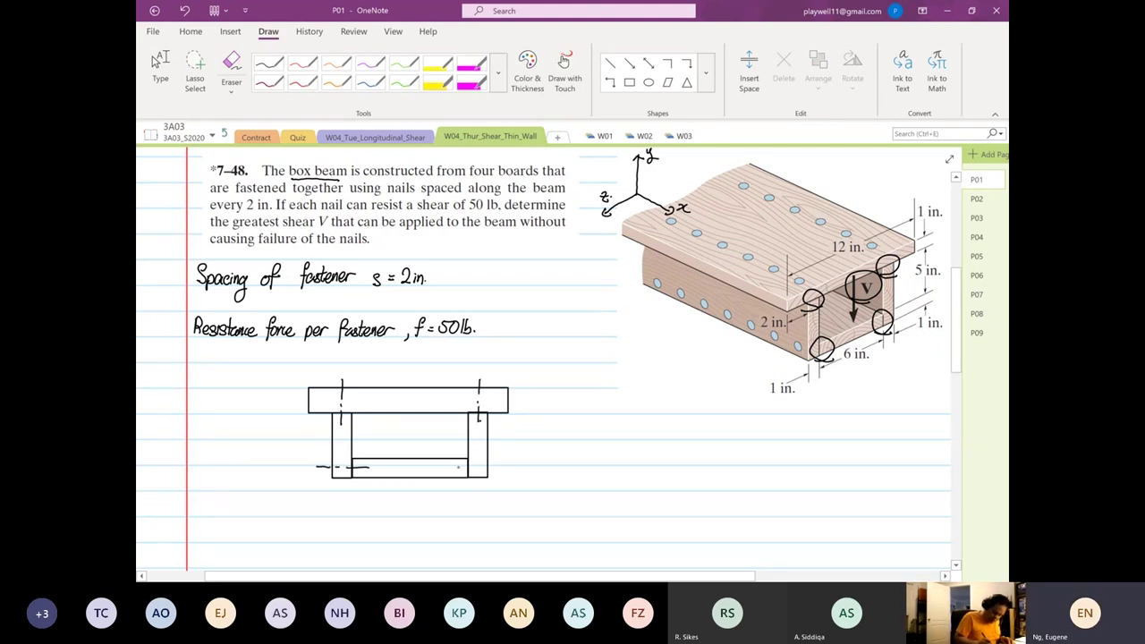
pyautogui.moveTo(456, 466); pyautogui.dragTo(516, 466)
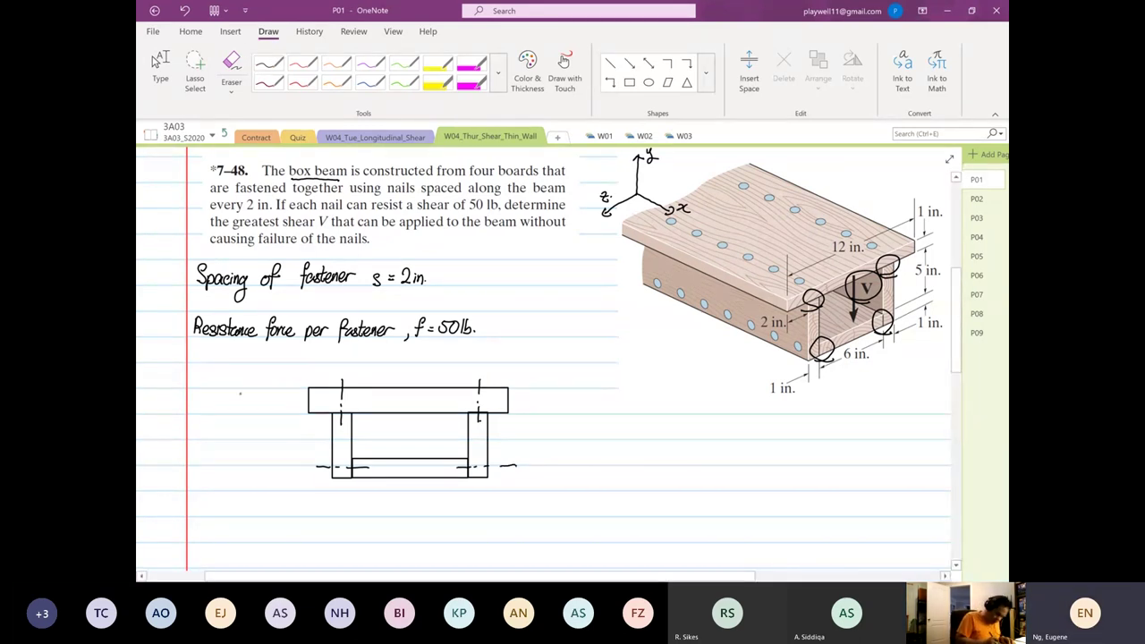
# Sketch y and z axes left of the cross-section, adding a curved rotation arrow and the label "Rx".
pyautogui.moveTo(240, 391)
pyautogui.mouseDown()
pyautogui.moveTo(237, 436)
pyautogui.moveTo(204, 436)
pyautogui.moveTo(213, 442)
pyautogui.mouseUp()
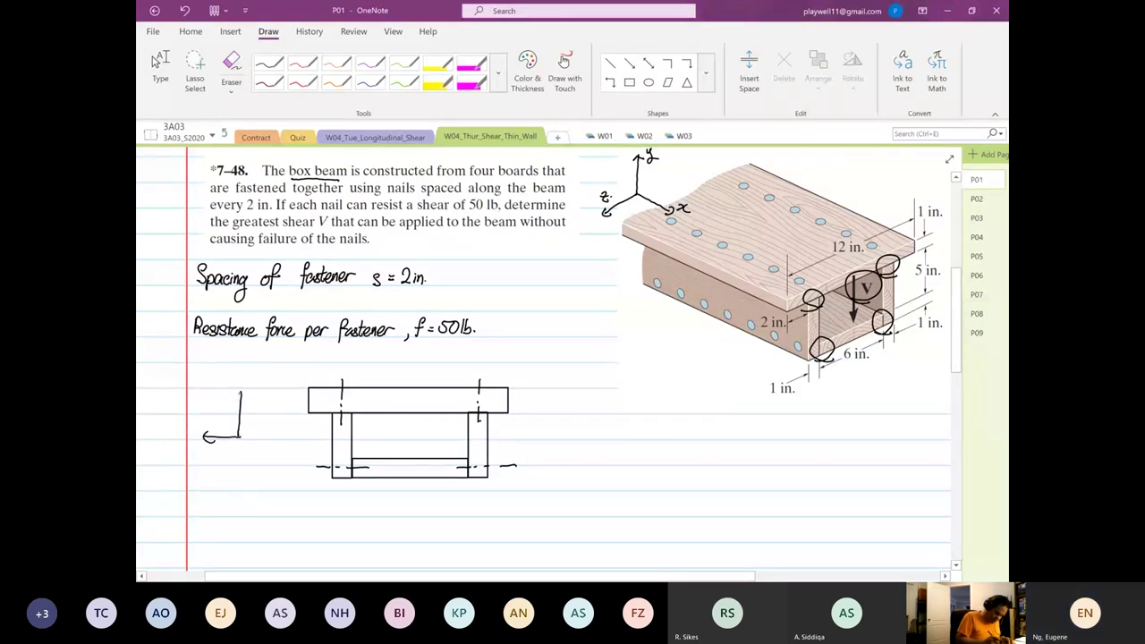
pyautogui.moveTo(235, 399)
pyautogui.mouseDown()
pyautogui.moveTo(251, 397)
pyautogui.moveTo(241, 386)
pyautogui.moveTo(224, 425)
pyautogui.mouseUp()
pyautogui.moveTo(197, 377); pyautogui.dragTo(204, 392)
pyautogui.moveTo(207, 383); pyautogui.dragTo(215, 391)
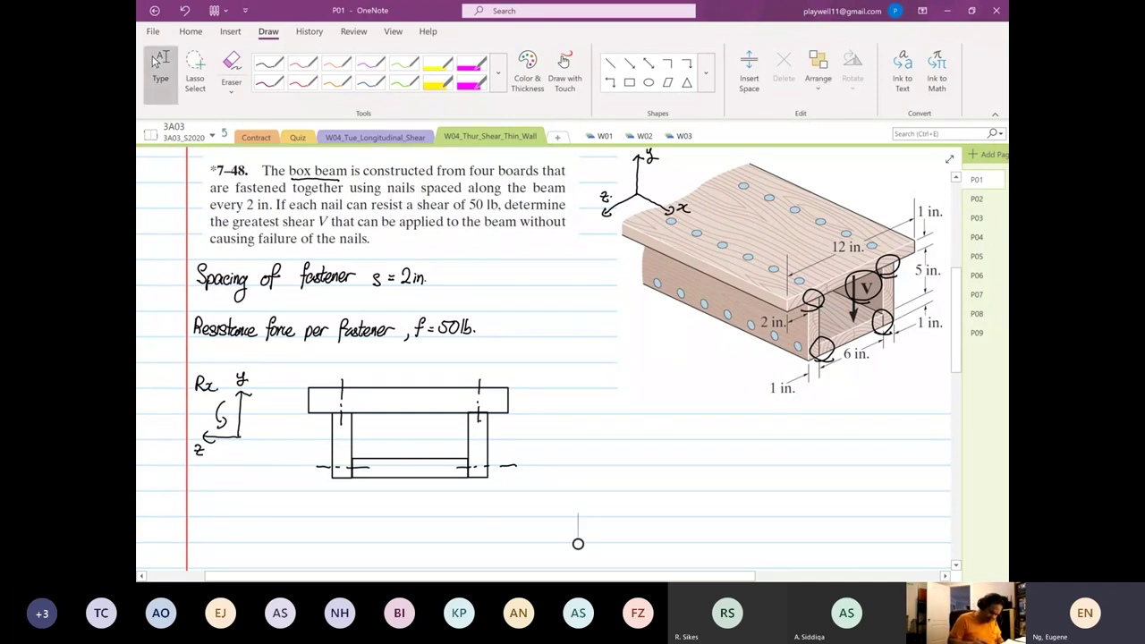
# Handwrite the centroid value "ȳ = 3.1in." below the beam figure.
pyautogui.moveTo(578, 542); pyautogui.dragTo(512, 527)
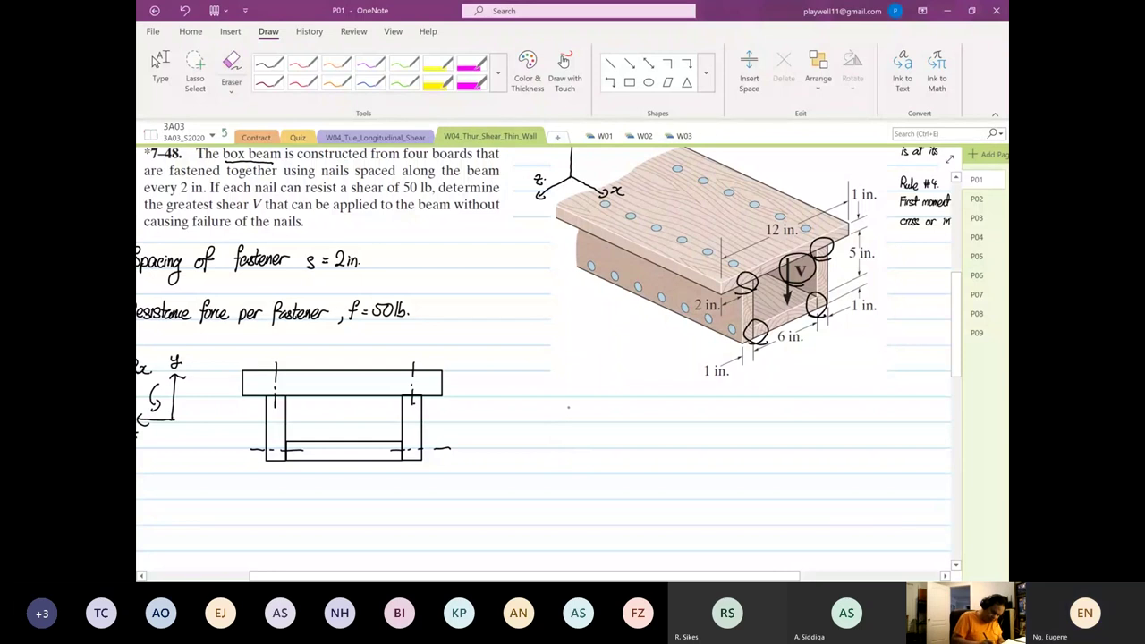
pyautogui.moveTo(561, 405); pyautogui.dragTo(627, 420)
pyautogui.moveTo(629, 413); pyautogui.dragTo(633, 419)
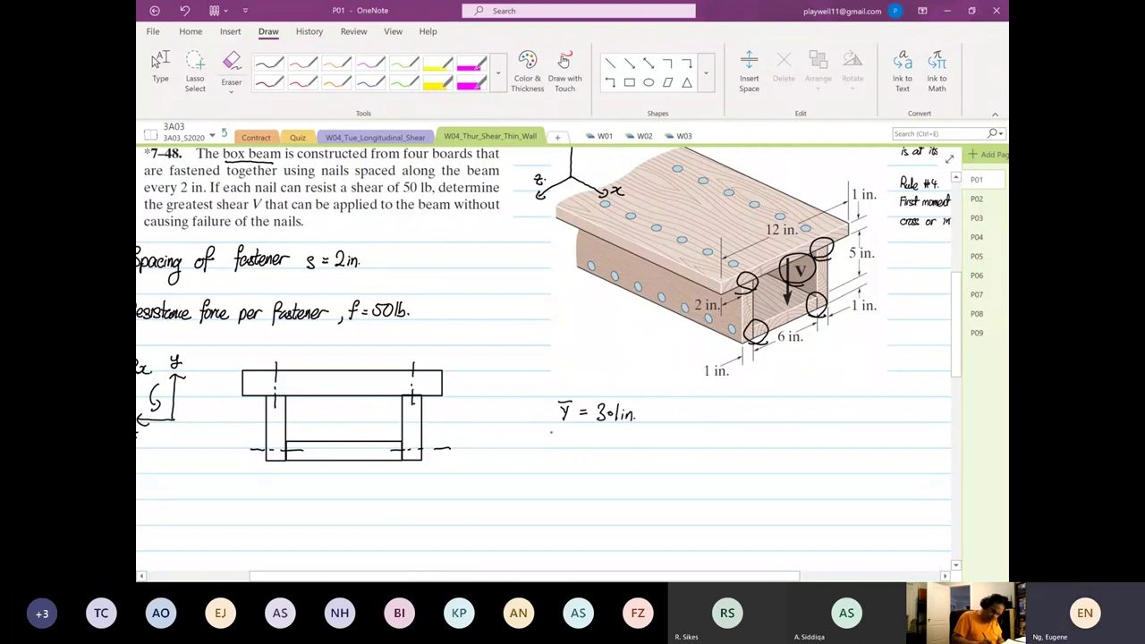
# Handwrite the moment of inertia "Izz = 197.7in" below the centroid value.
pyautogui.moveTo(560, 437); pyautogui.dragTo(567, 447)
pyautogui.moveTo(567, 437)
pyautogui.mouseDown()
pyautogui.moveTo(575, 448)
pyautogui.moveTo(594, 437)
pyautogui.mouseUp()
pyautogui.moveTo(585, 443); pyautogui.dragTo(595, 443)
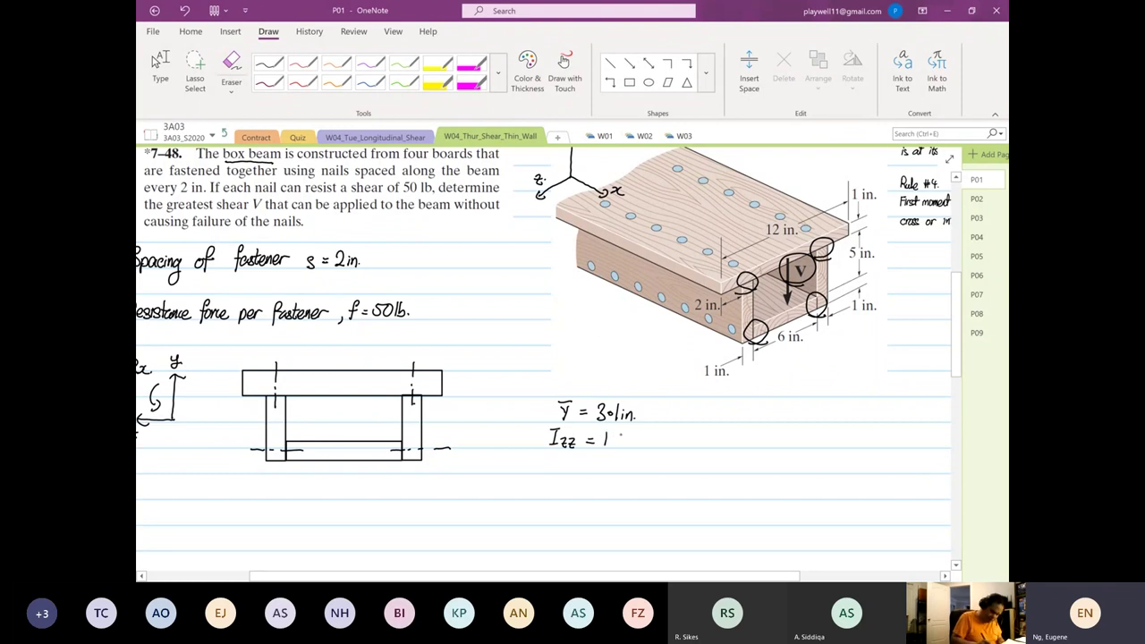
pyautogui.moveTo(619, 434)
pyautogui.mouseDown()
pyautogui.moveTo(616, 446)
pyautogui.moveTo(637, 446)
pyautogui.mouseUp()
pyautogui.moveTo(641, 440); pyautogui.dragTo(654, 446)
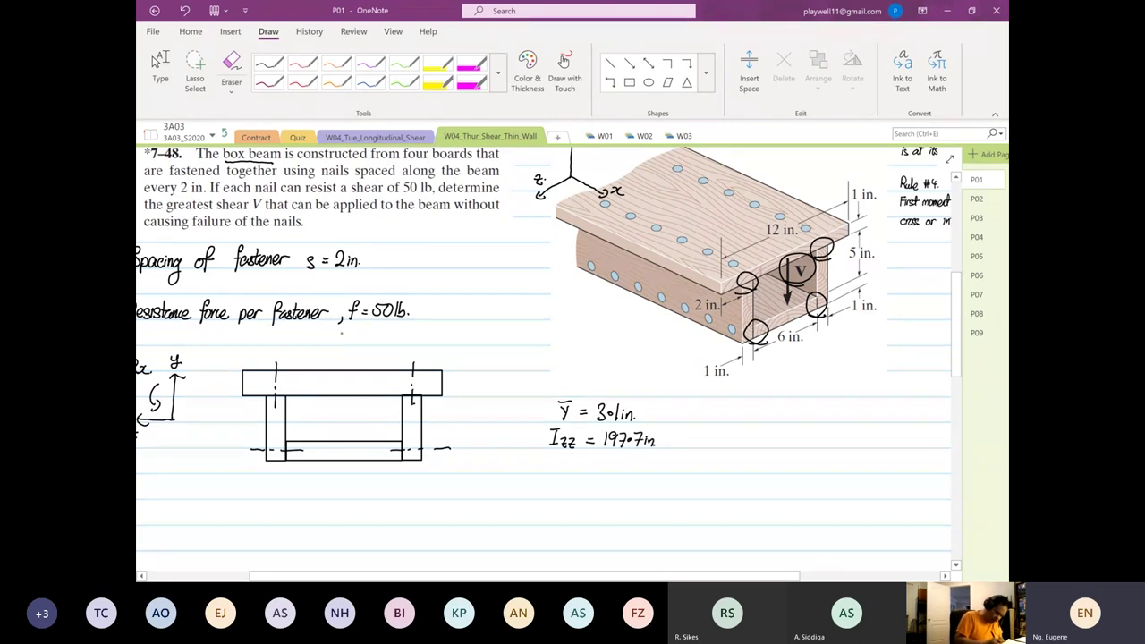
# Draw a downward shear force arrow onto the top board of the cross-section and label it "Vy".
pyautogui.moveTo(340, 331); pyautogui.dragTo(340, 362)
pyautogui.moveTo(335, 354)
pyautogui.mouseDown()
pyautogui.moveTo(356, 332)
pyautogui.moveTo(360, 355)
pyautogui.mouseUp()
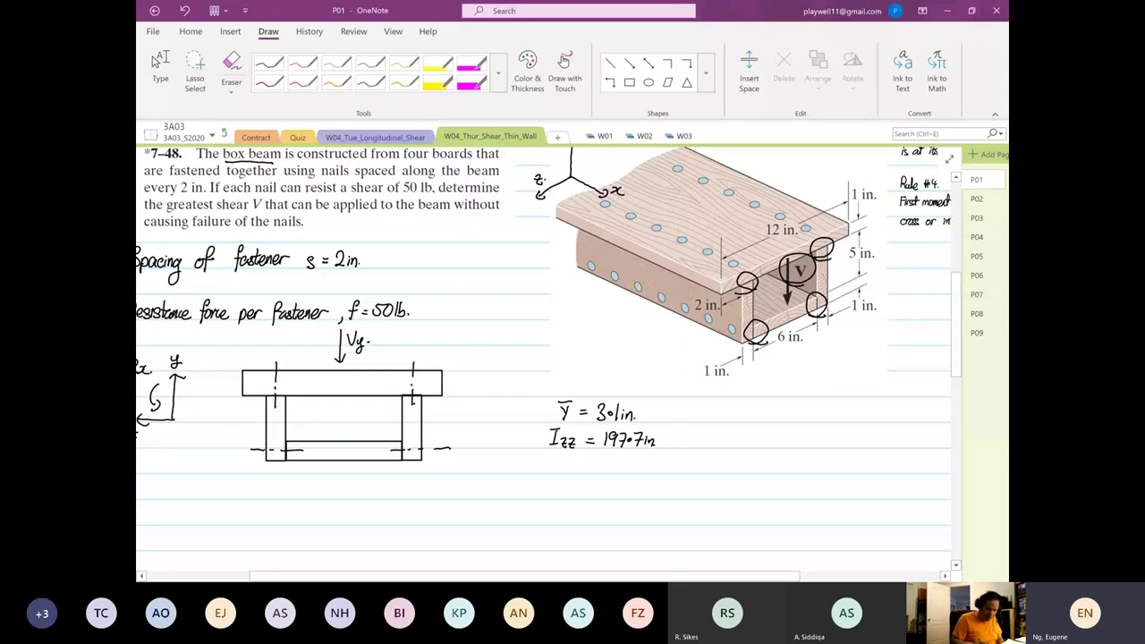
# Handwrite the shear flow formula q = Vy Qz / Izz below the cross-section sketch.
pyautogui.scroll(-1, 565, 520)
pyautogui.hscroll(-2, 565, 520)
pyautogui.click(158, 62)
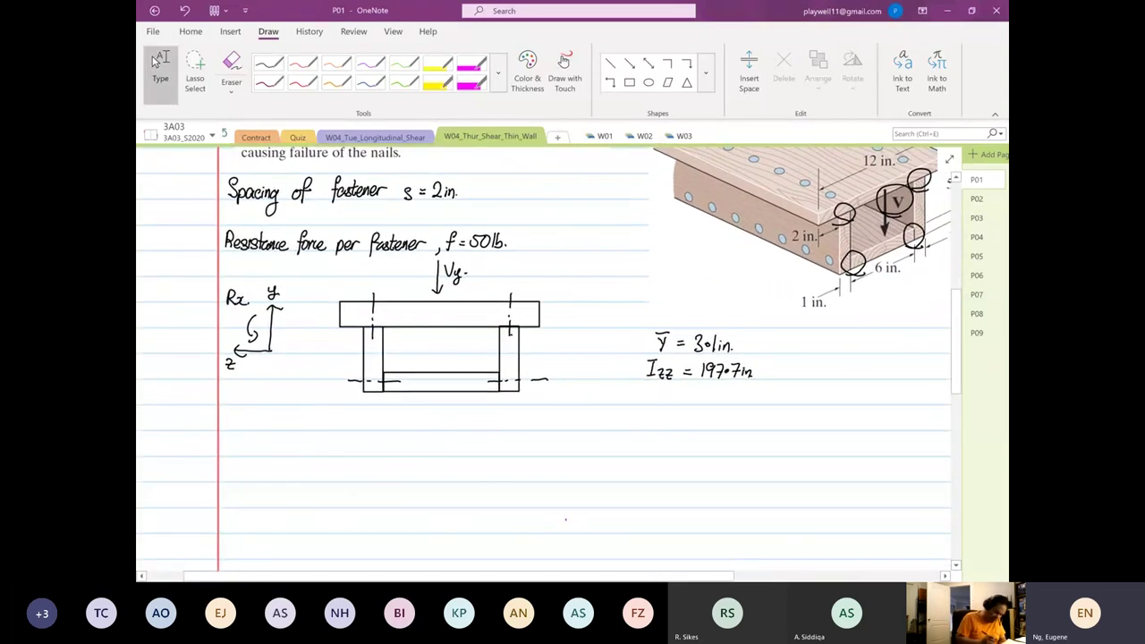
pyautogui.click(226, 438)
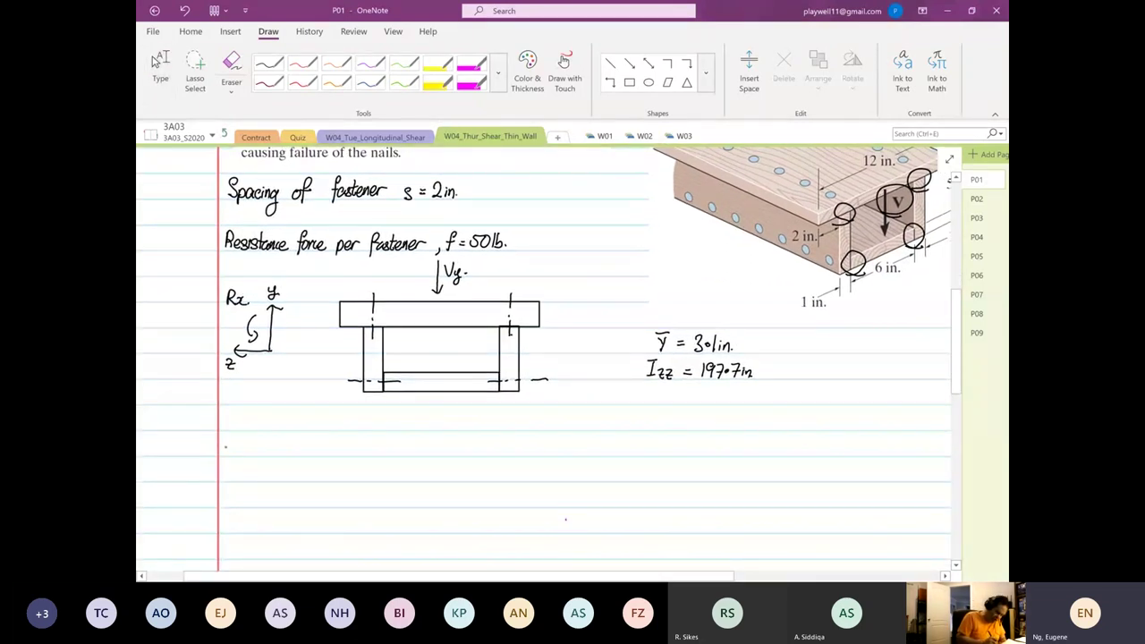
pyautogui.moveTo(231, 446)
pyautogui.mouseDown()
pyautogui.moveTo(229, 466)
pyautogui.moveTo(279, 439)
pyautogui.moveTo(270, 467)
pyautogui.moveTo(253, 456)
pyautogui.moveTo(281, 483)
pyautogui.moveTo(298, 447)
pyautogui.moveTo(309, 453)
pyautogui.mouseUp()
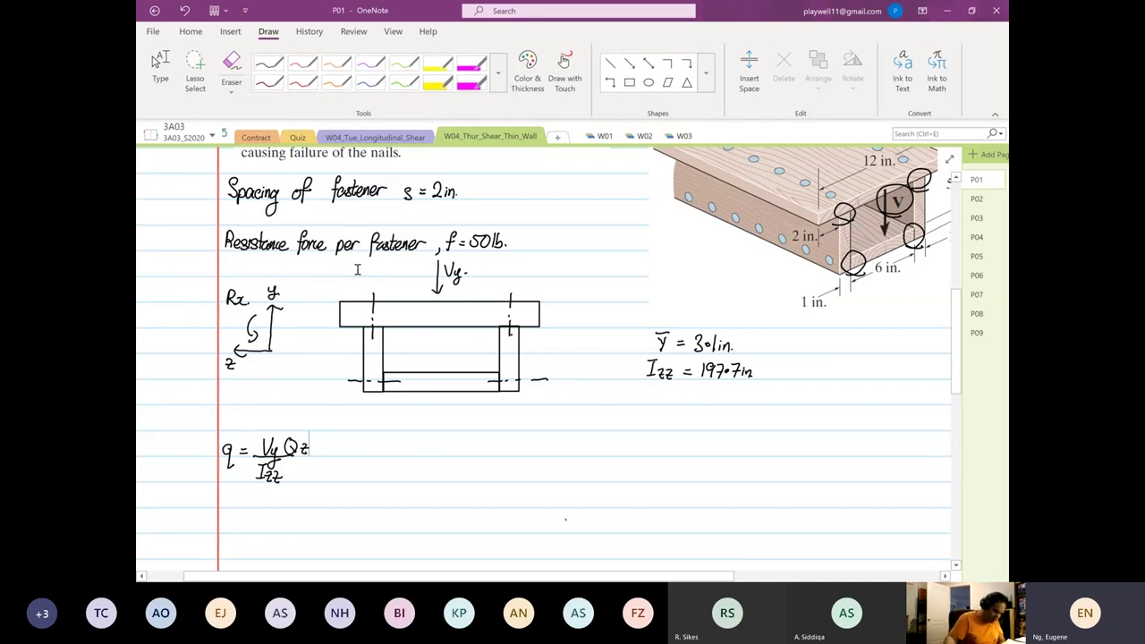
# Draw a green horizontal centroid line across the cross-section just below the top board, with an arrow and the label "Centroid".
pyautogui.click(160, 67)
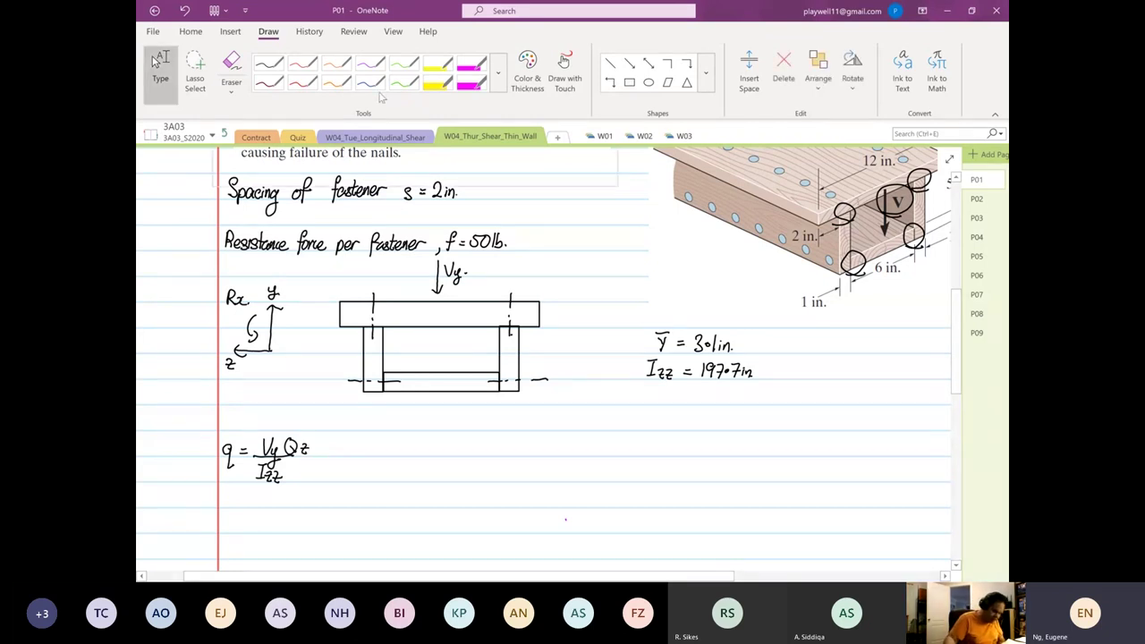
pyautogui.click(609, 63)
pyautogui.moveTo(295, 340); pyautogui.dragTo(585, 344)
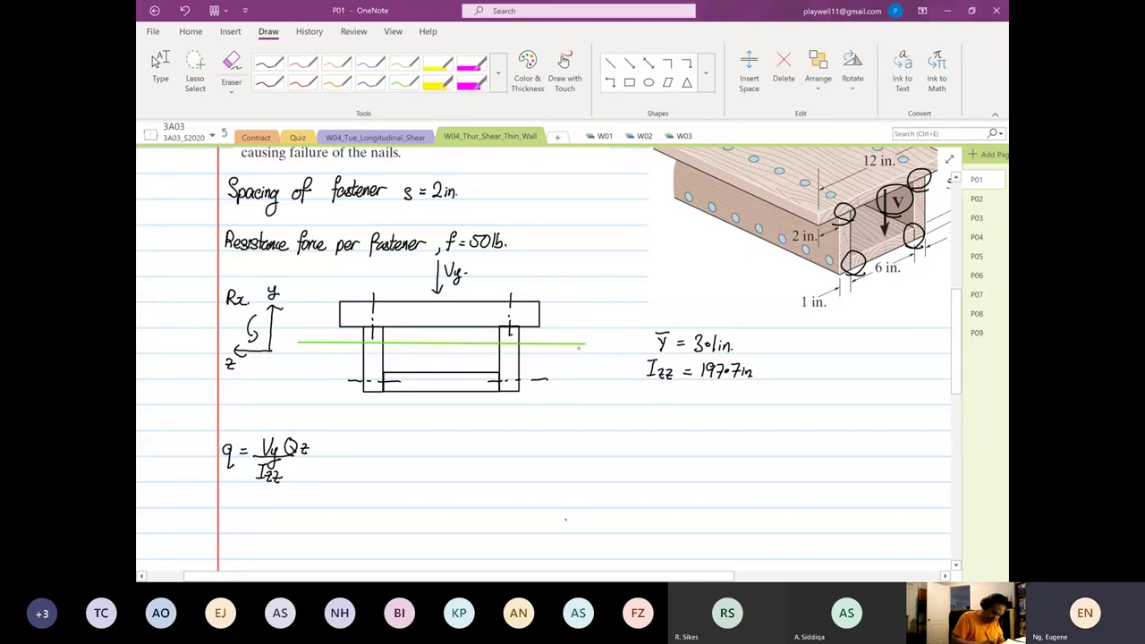
pyautogui.moveTo(573, 354)
pyautogui.mouseDown()
pyautogui.moveTo(583, 355)
pyautogui.moveTo(578, 380)
pyautogui.moveTo(616, 363)
pyautogui.mouseUp()
pyautogui.click(589, 377)
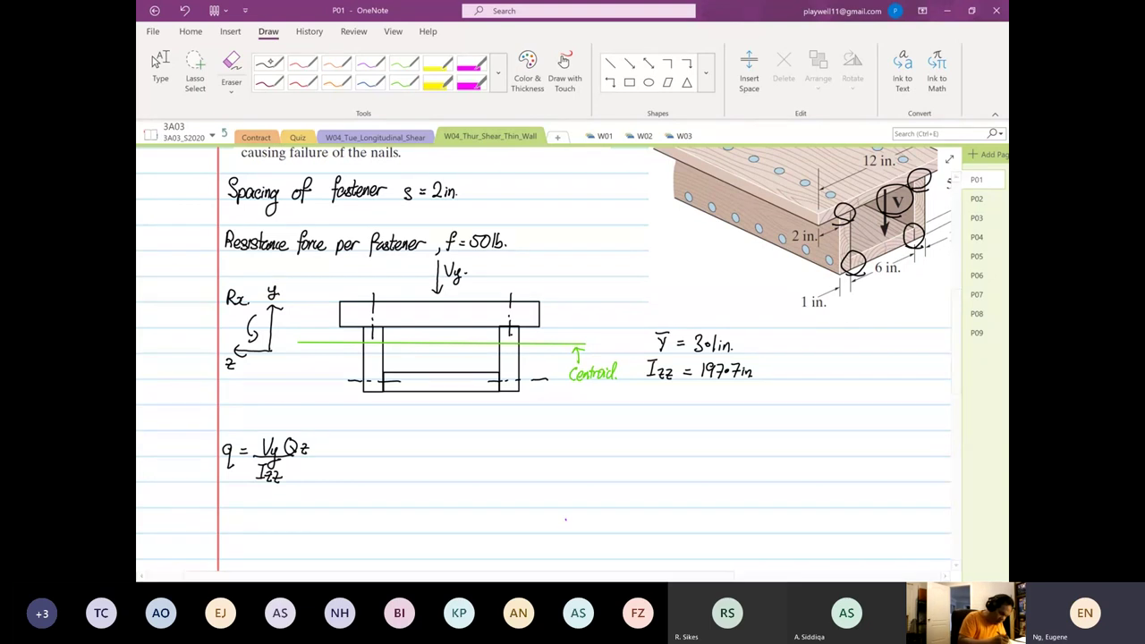
# Label the top board "Top flange" and the bottom board "Bottom flange" in black, with a leader to the bottom board.
pyautogui.click(268, 64)
pyautogui.press('Escape')
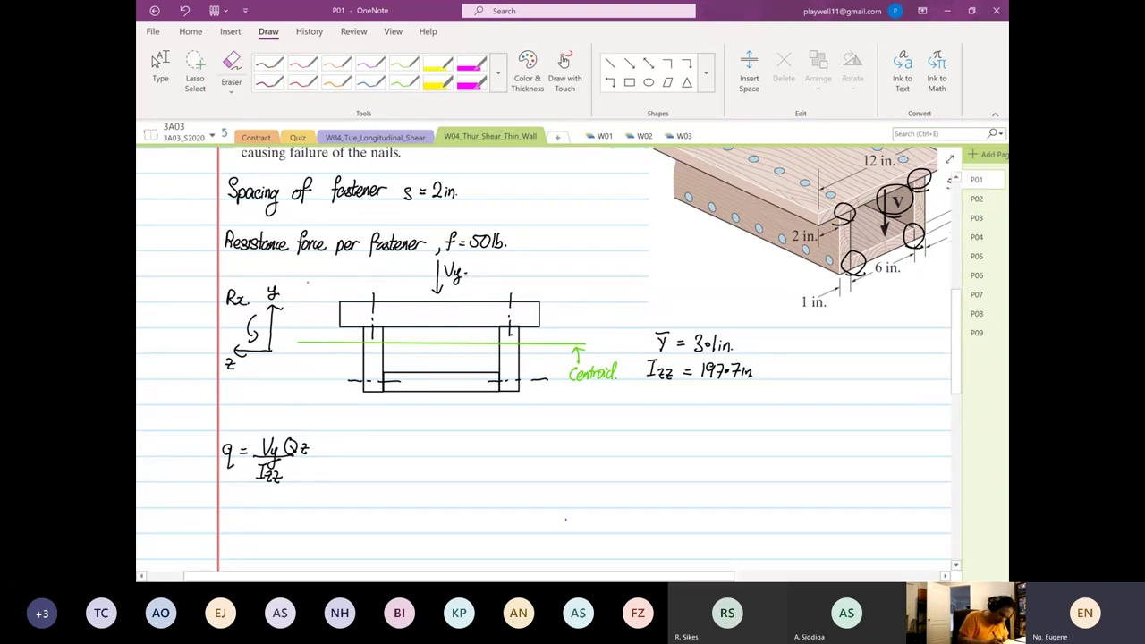
pyautogui.moveTo(317, 285); pyautogui.dragTo(360, 299)
pyautogui.moveTo(367, 288); pyautogui.dragTo(373, 290)
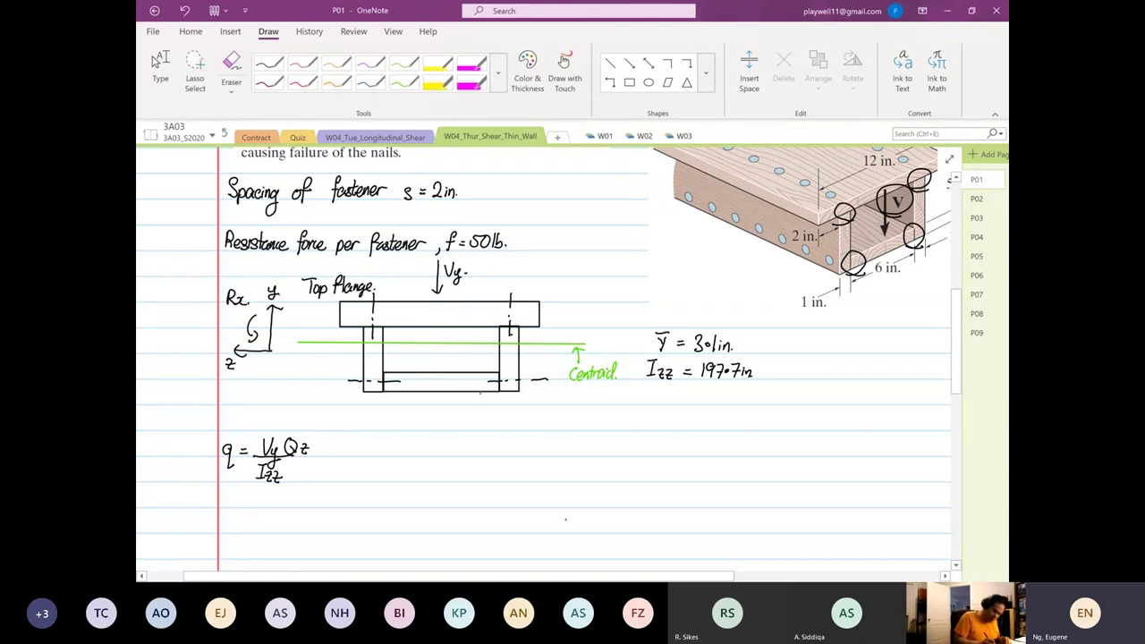
pyautogui.moveTo(484, 388)
pyautogui.mouseDown()
pyautogui.moveTo(555, 414)
pyautogui.moveTo(625, 412)
pyautogui.mouseUp()
pyautogui.click(628, 414)
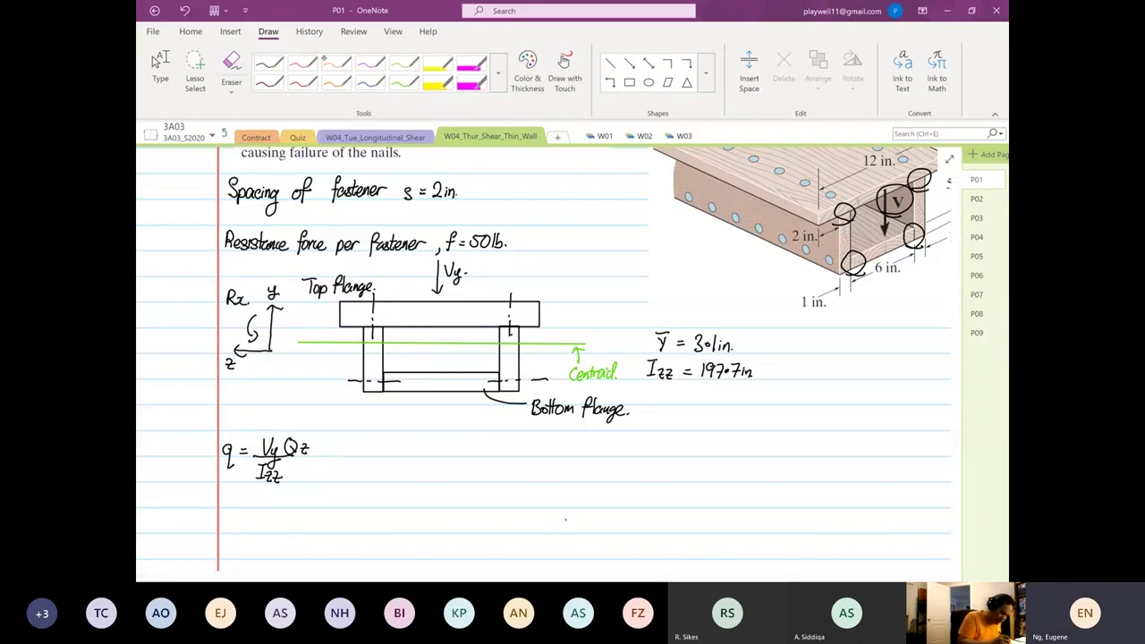
# Mark the four board joints in thick red: two vertical at the bottom flange ends, two horizontal under the top flange.
pyautogui.click(302, 81)
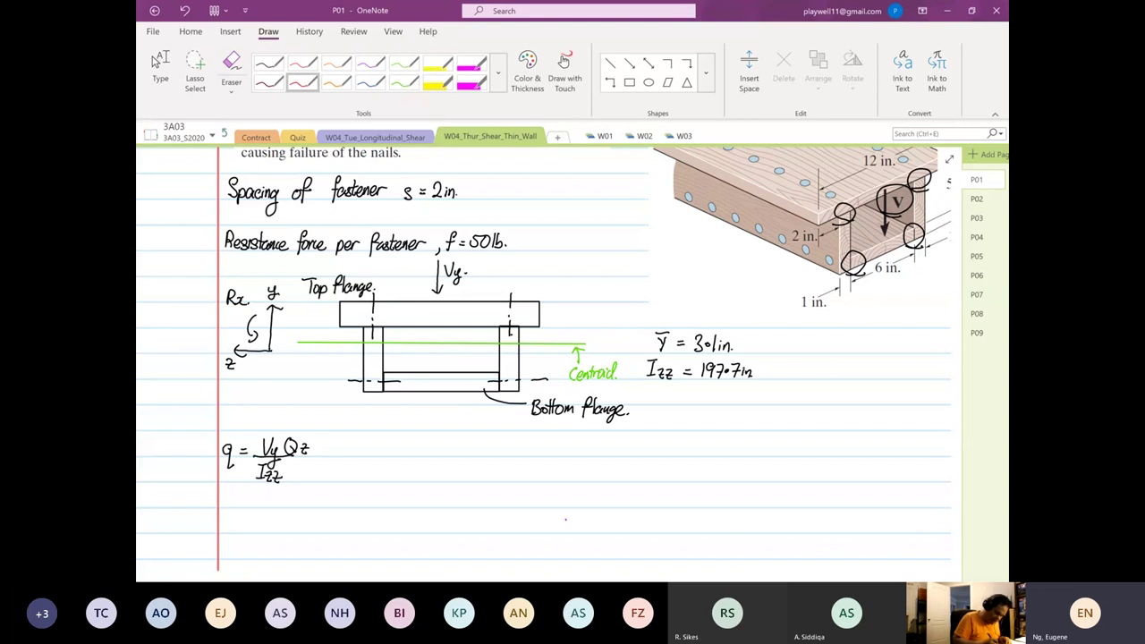
pyautogui.moveTo(383, 364); pyautogui.dragTo(383, 397)
pyautogui.moveTo(496, 367); pyautogui.dragTo(497, 398)
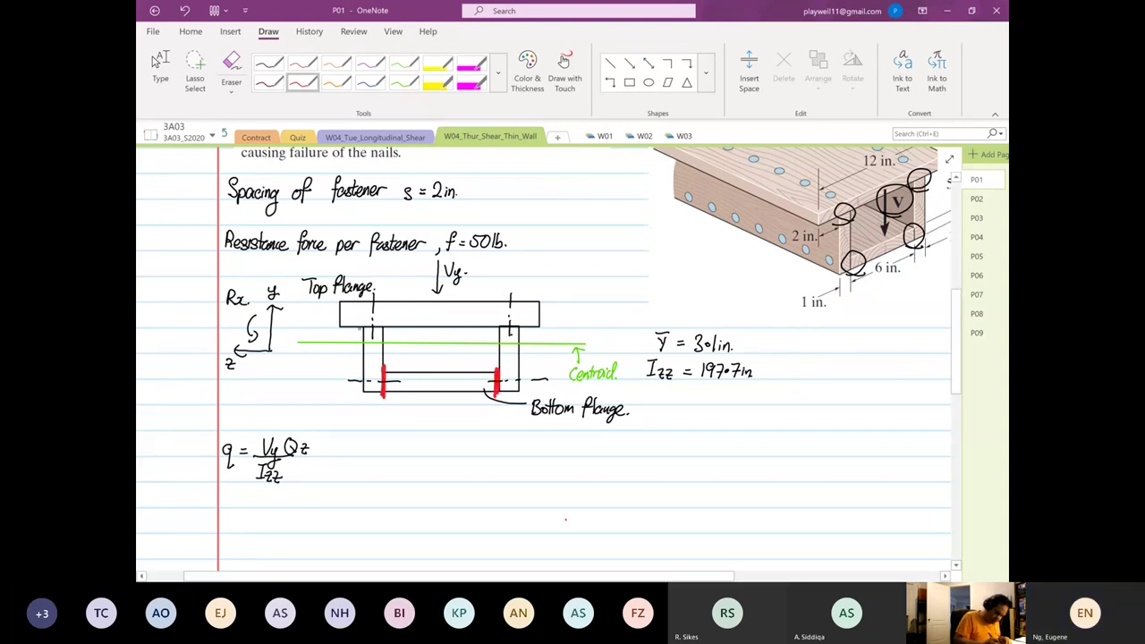
pyautogui.moveTo(358, 328); pyautogui.dragTo(394, 328)
pyautogui.moveTo(496, 328); pyautogui.dragTo(532, 328)
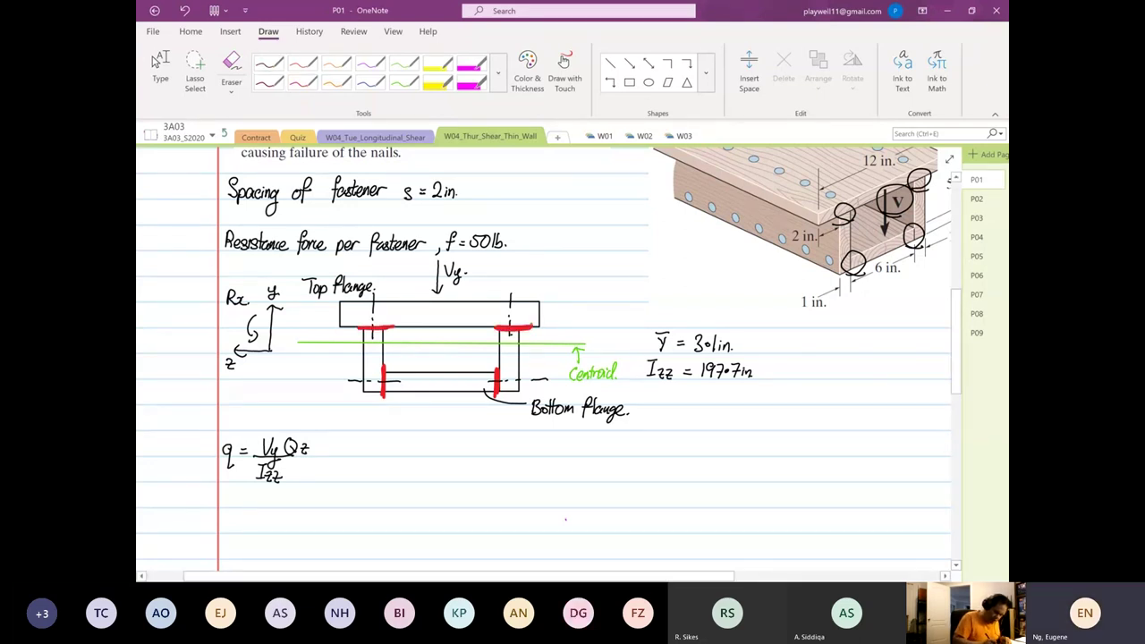
# Draw a black leader from the right-hand red joint under the top flange and label it "Failure region".
pyautogui.moveTo(535, 333)
pyautogui.mouseDown()
pyautogui.moveTo(597, 296)
pyautogui.moveTo(630, 299)
pyautogui.mouseUp()
pyautogui.moveTo(640, 294)
pyautogui.mouseDown()
pyautogui.moveTo(658, 299)
pyautogui.moveTo(659, 313)
pyautogui.moveTo(665, 301)
pyautogui.mouseUp()
pyautogui.moveTo(668, 296); pyautogui.dragTo(680, 301)
pyautogui.click(684, 300)
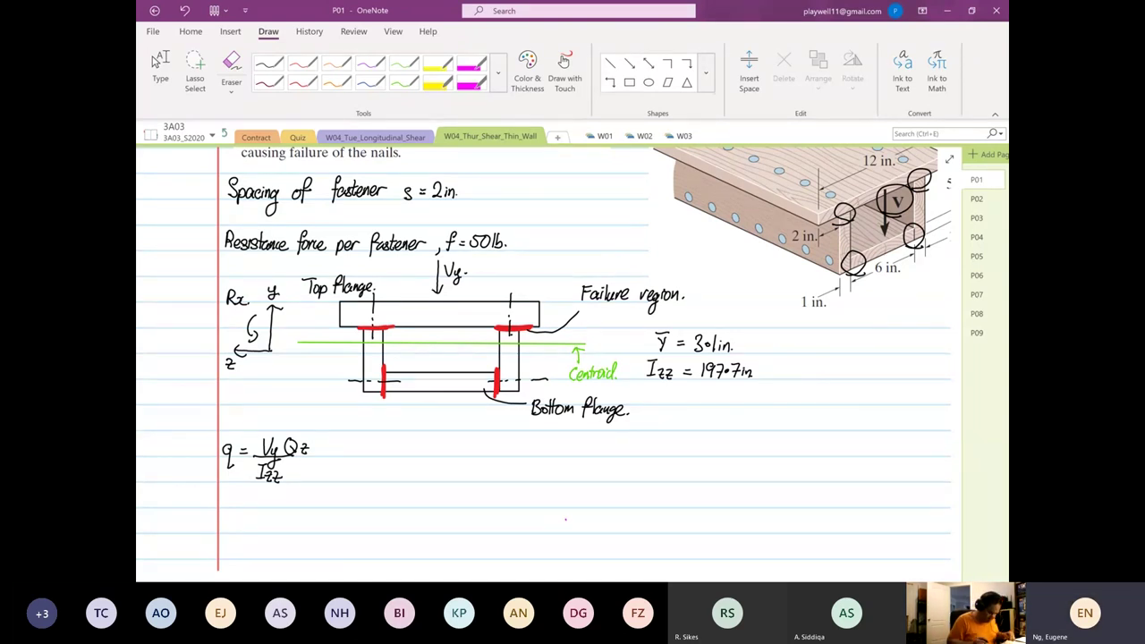
# Draw purple shear flow arrows outward from the middle of the top flange, curving down into and along both webs.
pyautogui.scroll(-1, 543, 364)
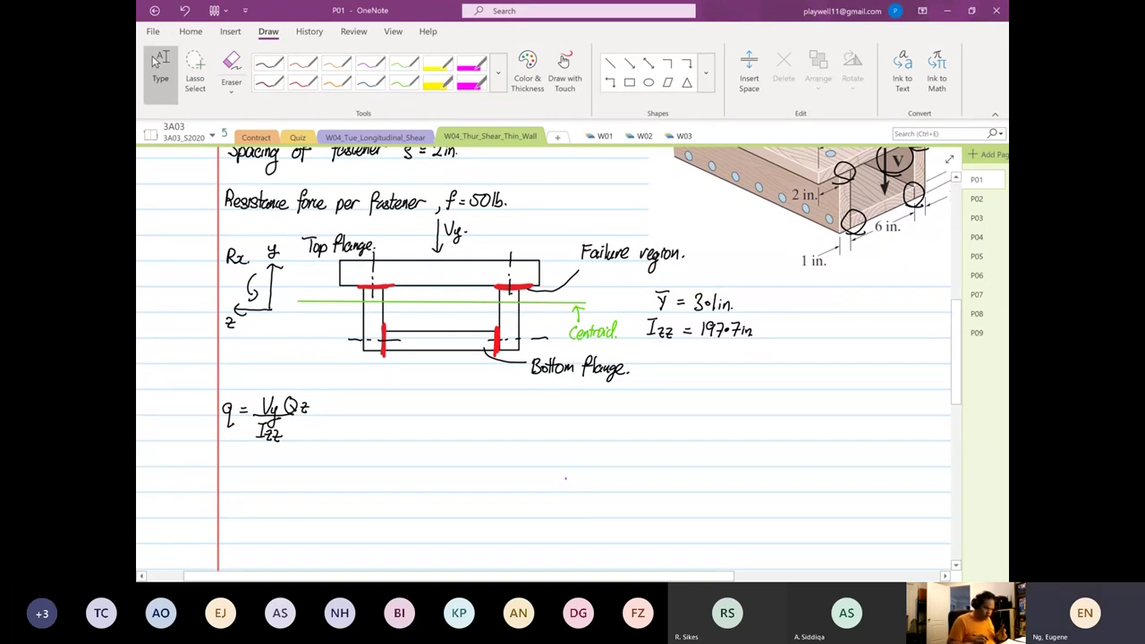
pyautogui.scroll(2, 544, 358)
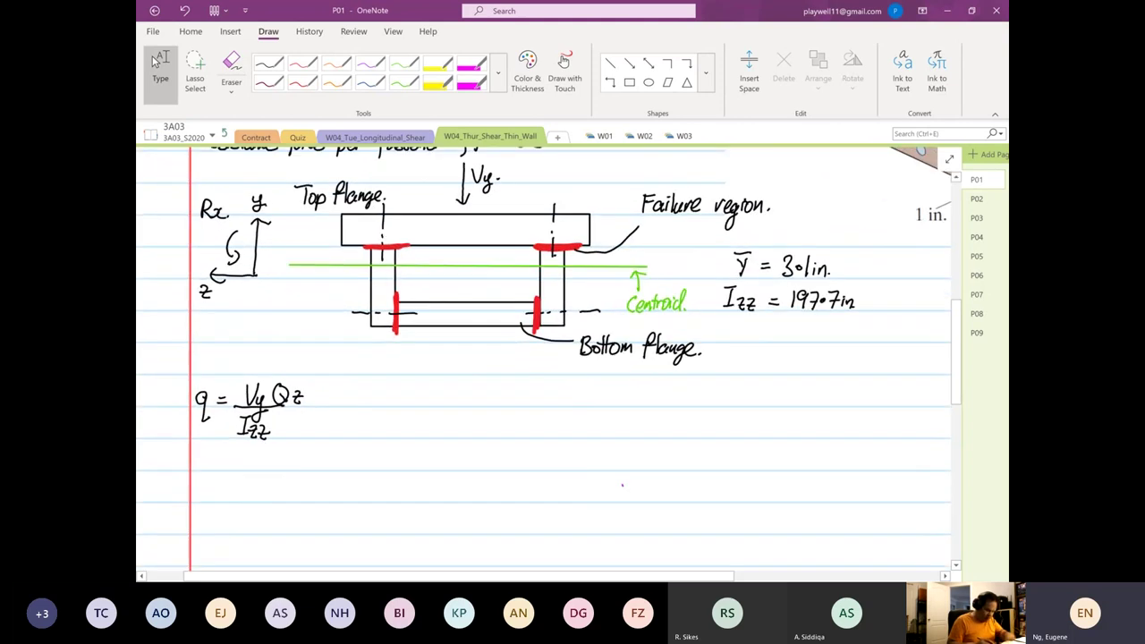
pyautogui.scroll(1, 543, 358)
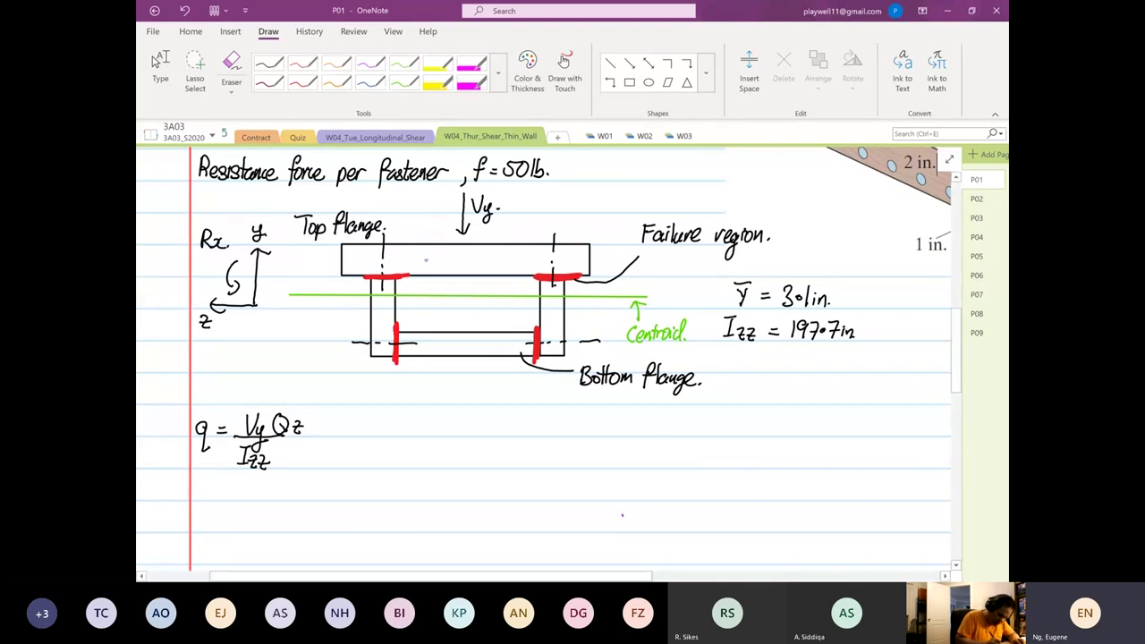
pyautogui.moveTo(458, 259); pyautogui.dragTo(424, 258)
pyautogui.moveTo(435, 254); pyautogui.dragTo(434, 264)
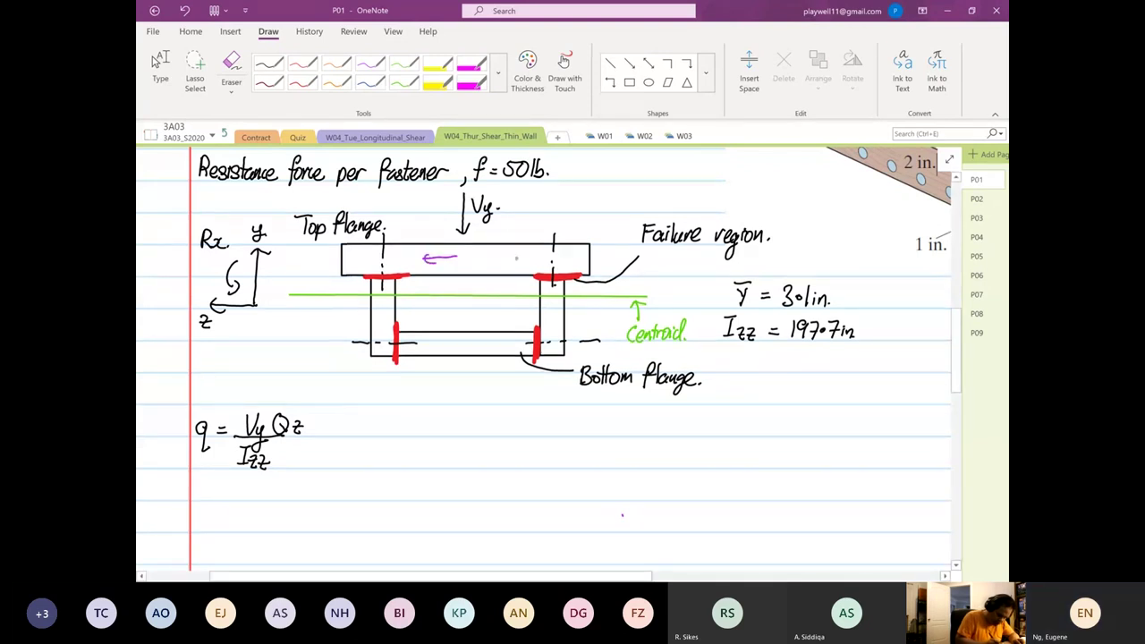
pyautogui.moveTo(517, 258)
pyautogui.mouseDown()
pyautogui.moveTo(473, 259)
pyautogui.moveTo(511, 265)
pyautogui.mouseUp()
pyautogui.moveTo(540, 259); pyautogui.dragTo(552, 294)
pyautogui.moveTo(406, 255)
pyautogui.mouseDown()
pyautogui.moveTo(386, 288)
pyautogui.moveTo(388, 327)
pyautogui.mouseUp()
pyautogui.moveTo(549, 310); pyautogui.dragTo(554, 328)
# Add purple inward flow arrows along the bottom flange and at both top flange overhangs, and label the flow "q".
pyautogui.moveTo(394, 346)
pyautogui.mouseDown()
pyautogui.moveTo(435, 345)
pyautogui.moveTo(427, 351)
pyautogui.mouseUp()
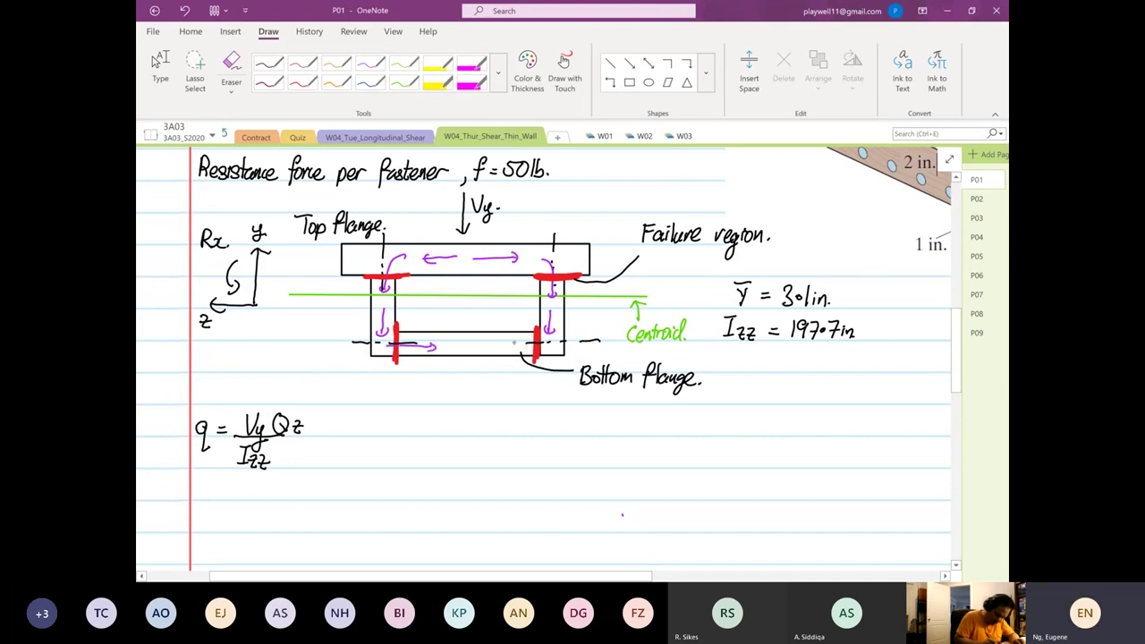
pyautogui.moveTo(533, 344)
pyautogui.mouseDown()
pyautogui.moveTo(458, 349)
pyautogui.moveTo(470, 345)
pyautogui.mouseUp()
pyautogui.moveTo(476, 340); pyautogui.dragTo(477, 349)
pyautogui.moveTo(349, 329)
pyautogui.mouseDown()
pyautogui.moveTo(381, 329)
pyautogui.moveTo(328, 343)
pyautogui.mouseUp()
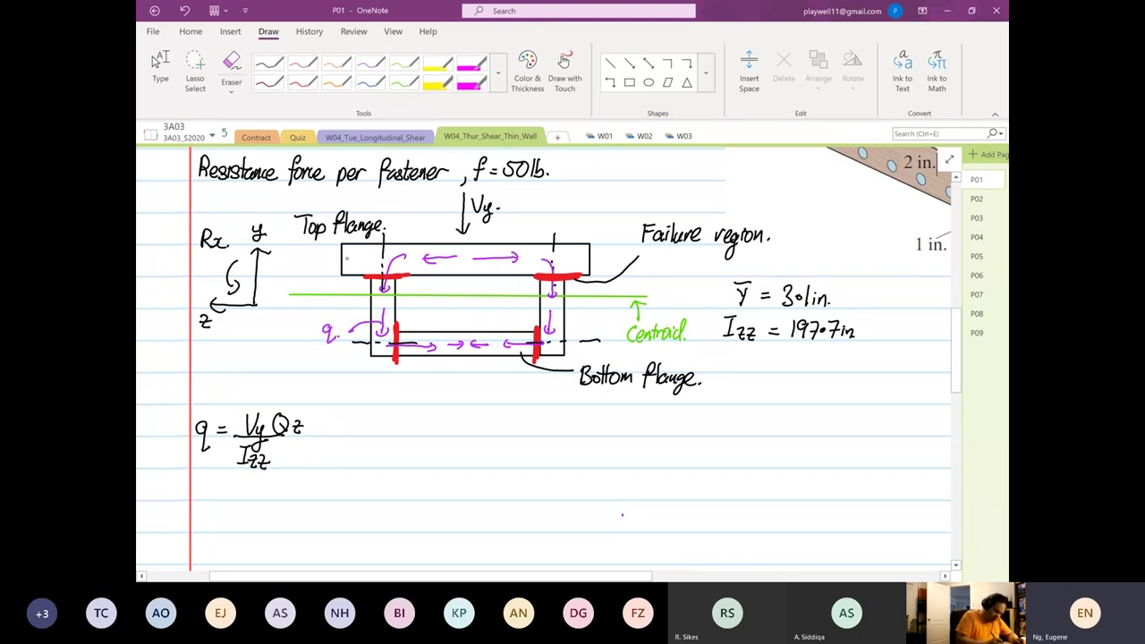
pyautogui.moveTo(342, 262); pyautogui.dragTo(363, 269)
pyautogui.moveTo(577, 257)
pyautogui.mouseDown()
pyautogui.moveTo(564, 267)
pyautogui.moveTo(572, 272)
pyautogui.mouseUp()
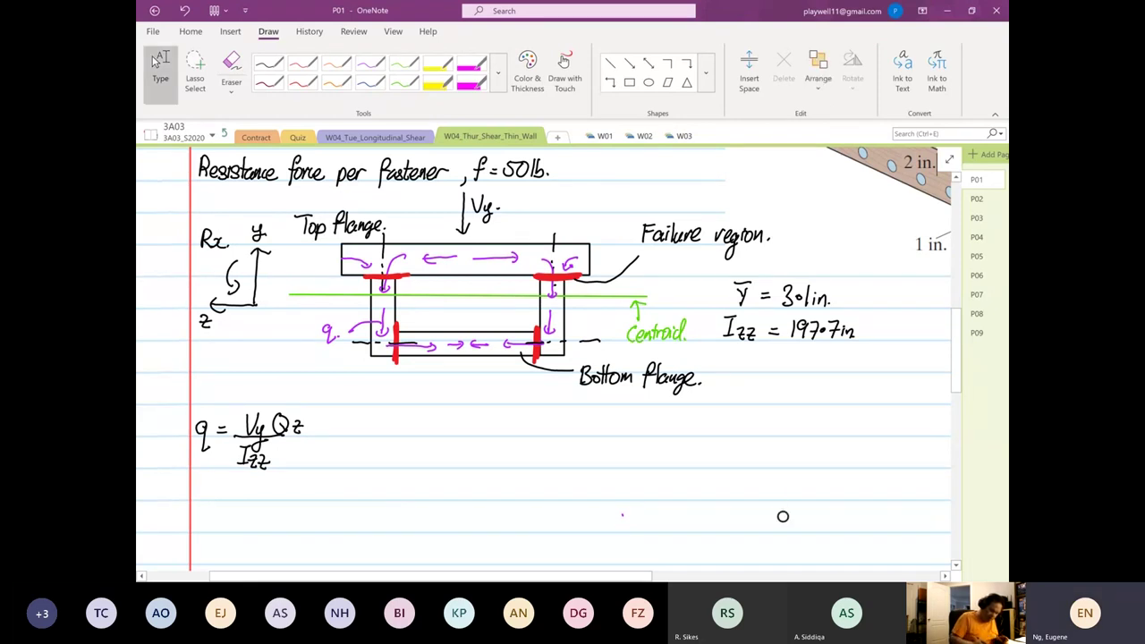
# Erase the shear flow formula written below the cross-section.
pyautogui.moveTo(782, 513); pyautogui.dragTo(820, 495)
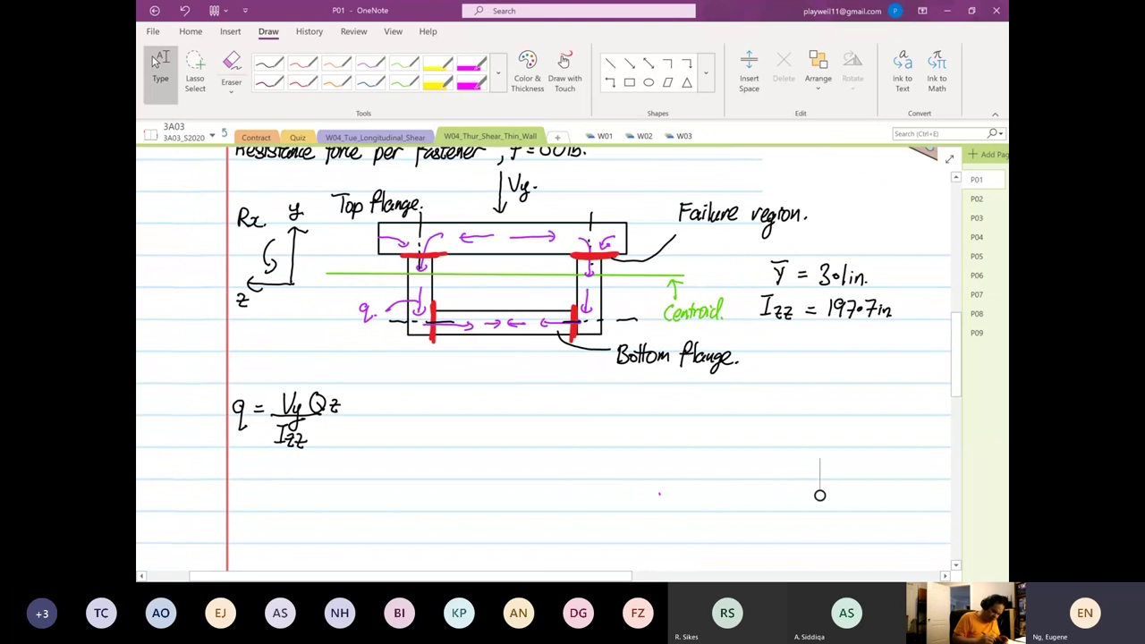
pyautogui.moveTo(346, 402)
pyautogui.mouseDown()
pyautogui.moveTo(294, 444)
pyautogui.moveTo(237, 412)
pyautogui.mouseUp()
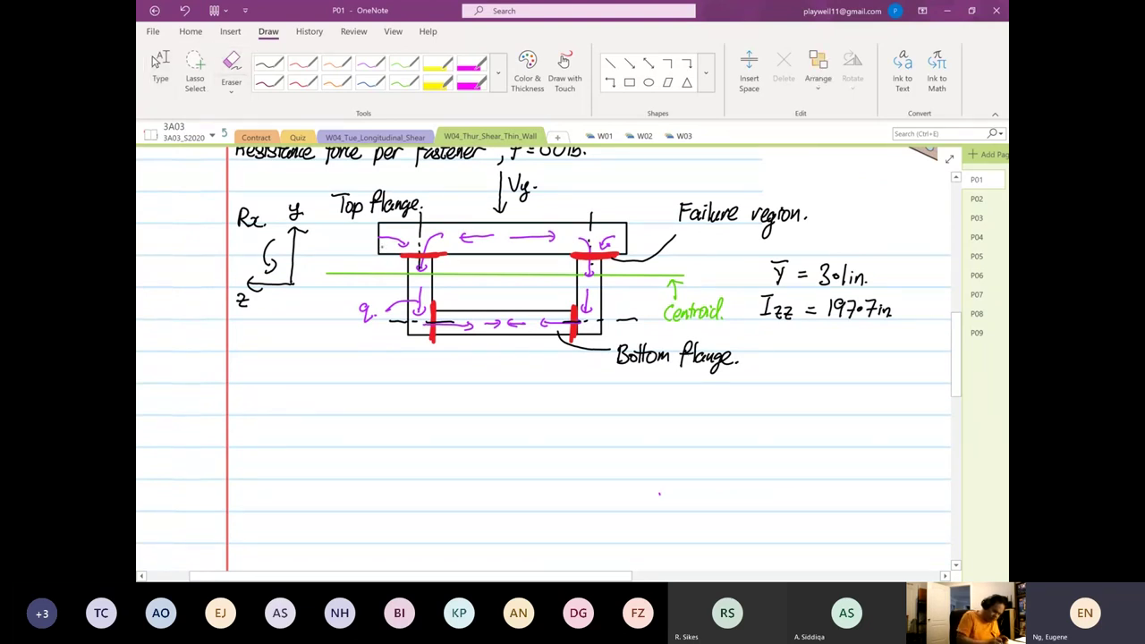
# Draw a curved leader down from the top flange's left end and start a note there with "Flange will".
pyautogui.moveTo(289, 356); pyautogui.dragTo(385, 244)
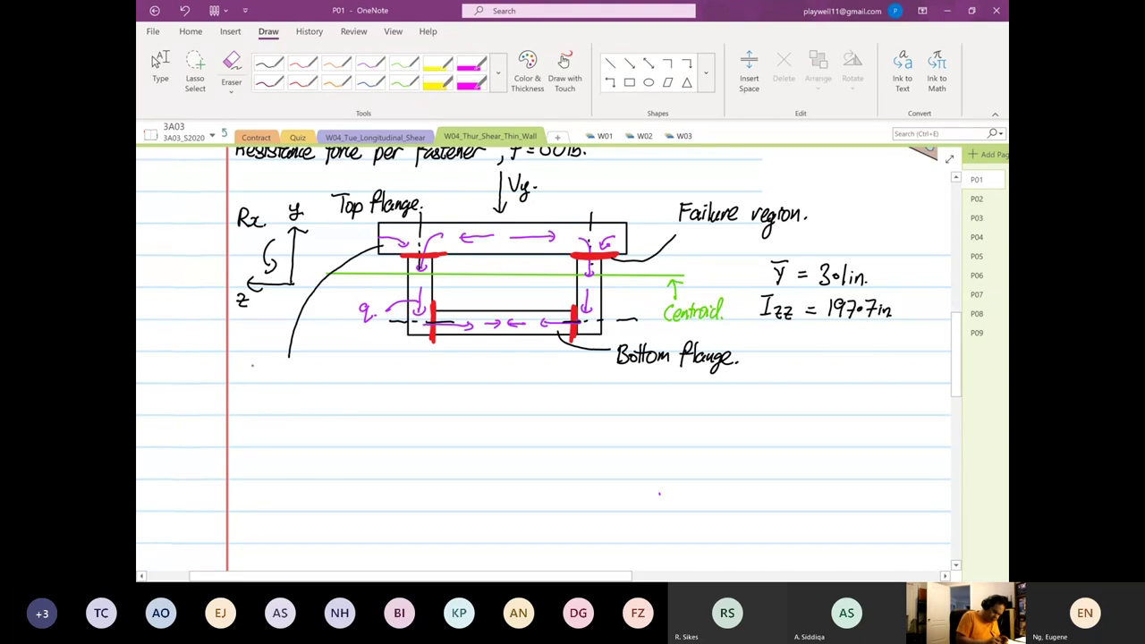
pyautogui.moveTo(249, 363)
pyautogui.mouseDown()
pyautogui.moveTo(285, 394)
pyautogui.moveTo(296, 379)
pyautogui.moveTo(320, 381)
pyautogui.mouseUp()
pyautogui.moveTo(323, 361); pyautogui.dragTo(331, 381)
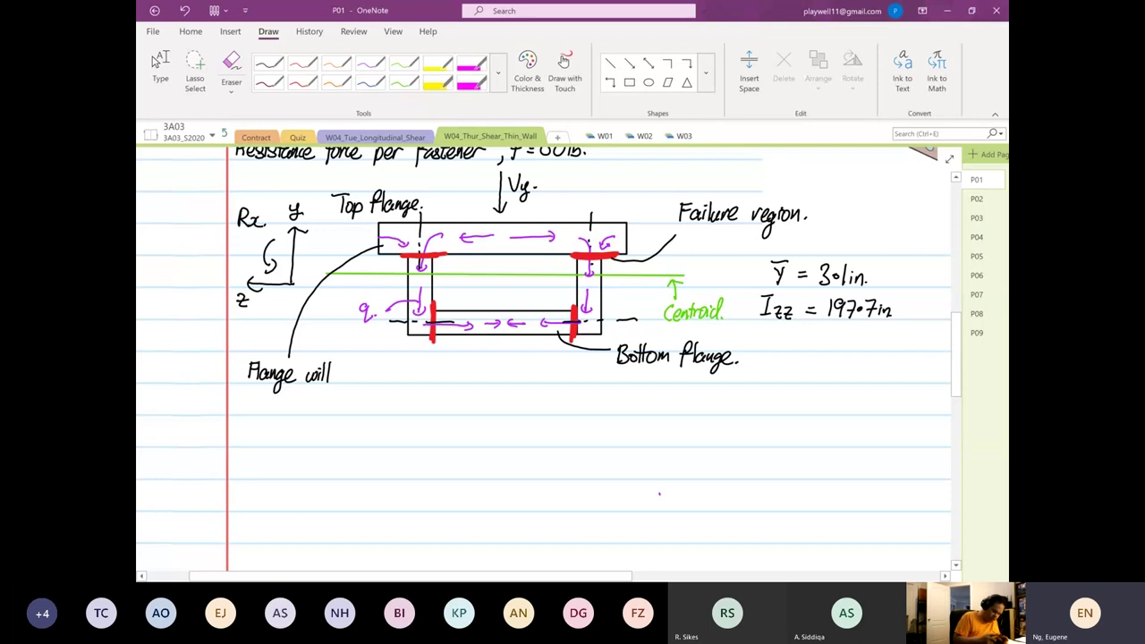
# Replace the note's opening words at the top flange leader with "Shear flow, q, will be distributed".
pyautogui.click(231, 72)
pyautogui.moveTo(331, 371)
pyautogui.mouseDown()
pyautogui.moveTo(268, 383)
pyautogui.moveTo(264, 407)
pyautogui.moveTo(320, 367)
pyautogui.moveTo(238, 378)
pyautogui.moveTo(327, 376)
pyautogui.moveTo(349, 389)
pyautogui.mouseUp()
pyautogui.moveTo(235, 404); pyautogui.dragTo(250, 413)
pyautogui.moveTo(253, 394); pyautogui.dragTo(254, 413)
pyautogui.moveTo(258, 393)
pyautogui.mouseDown()
pyautogui.moveTo(259, 414)
pyautogui.moveTo(315, 412)
pyautogui.mouseUp()
pyautogui.moveTo(322, 402)
pyautogui.mouseDown()
pyautogui.moveTo(316, 412)
pyautogui.moveTo(334, 400)
pyautogui.mouseUp()
pyautogui.moveTo(335, 402); pyautogui.dragTo(342, 403)
pyautogui.moveTo(345, 403); pyautogui.dragTo(361, 412)
pyautogui.moveTo(364, 394); pyautogui.dragTo(364, 412)
pyautogui.moveTo(366, 406); pyautogui.dragTo(376, 413)
pyautogui.moveTo(381, 390); pyautogui.dragTo(385, 415)
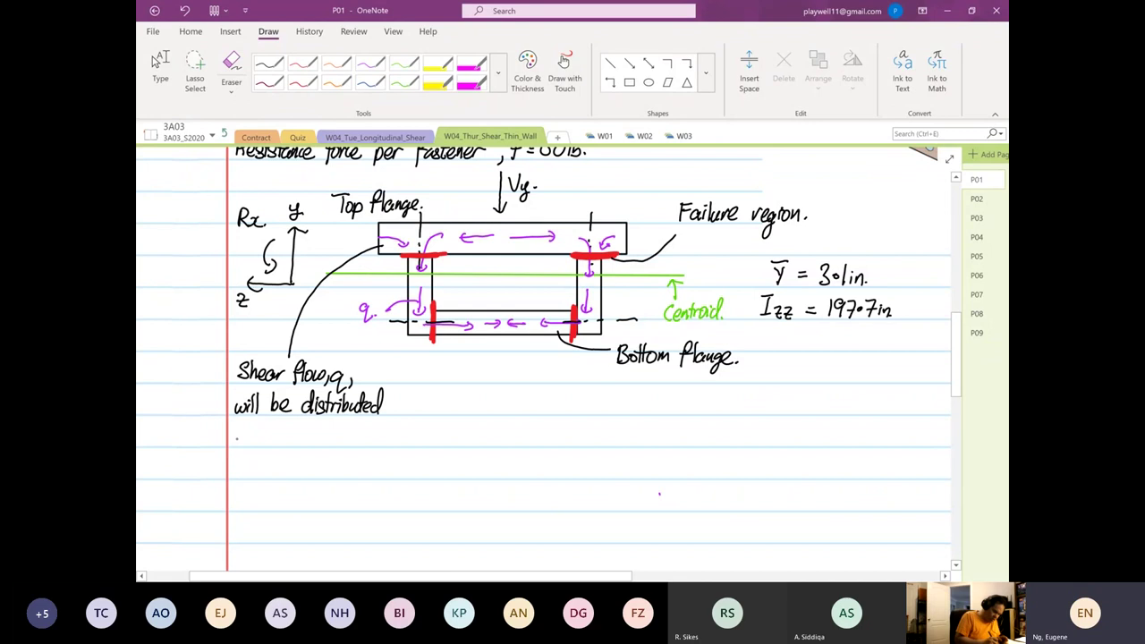
# Finish the shear flow note with a third line reading "on the top flange.".
pyautogui.moveTo(238, 434); pyautogui.dragTo(269, 443)
pyautogui.moveTo(266, 432); pyautogui.dragTo(275, 431)
pyautogui.moveTo(276, 422); pyautogui.dragTo(293, 443)
pyautogui.moveTo(311, 426)
pyautogui.mouseDown()
pyautogui.moveTo(312, 443)
pyautogui.moveTo(316, 432)
pyautogui.mouseUp()
pyautogui.moveTo(318, 435); pyautogui.dragTo(342, 446)
pyautogui.moveTo(343, 426); pyautogui.dragTo(350, 437)
pyautogui.click(359, 442)
pyautogui.moveTo(353, 424); pyautogui.dragTo(360, 444)
pyautogui.moveTo(366, 436); pyautogui.dragTo(379, 454)
pyautogui.moveTo(383, 441); pyautogui.dragTo(387, 445)
pyautogui.click(389, 444)
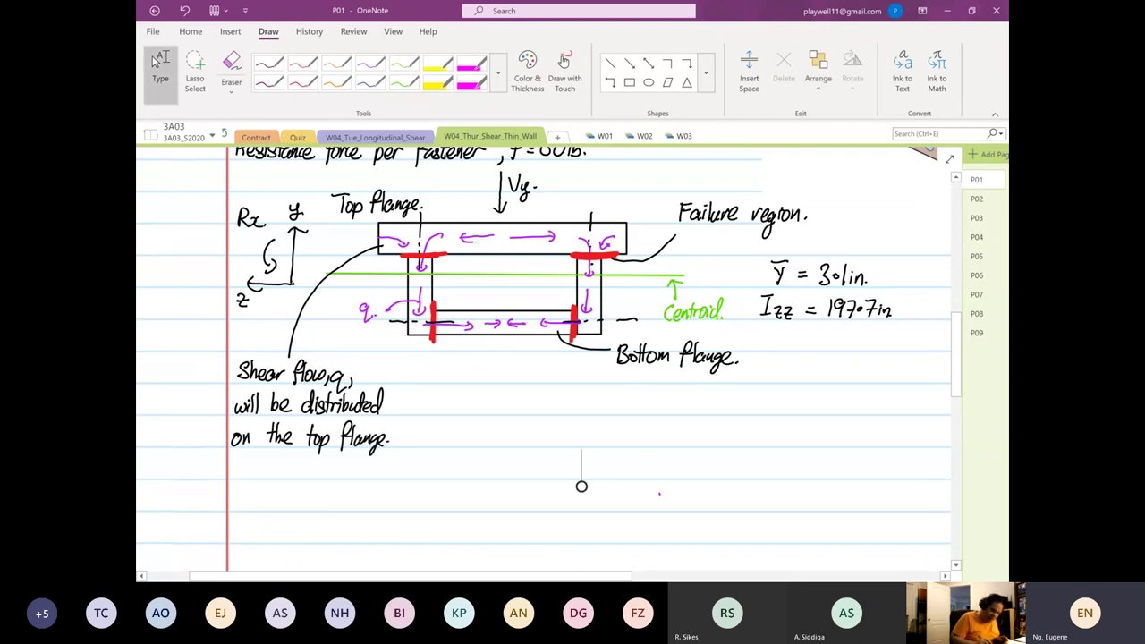
# Draw a leader arrow to the right fastener above the top flange and begin its note with "Fastener will transmit".
pyautogui.moveTo(583, 486); pyautogui.dragTo(477, 540)
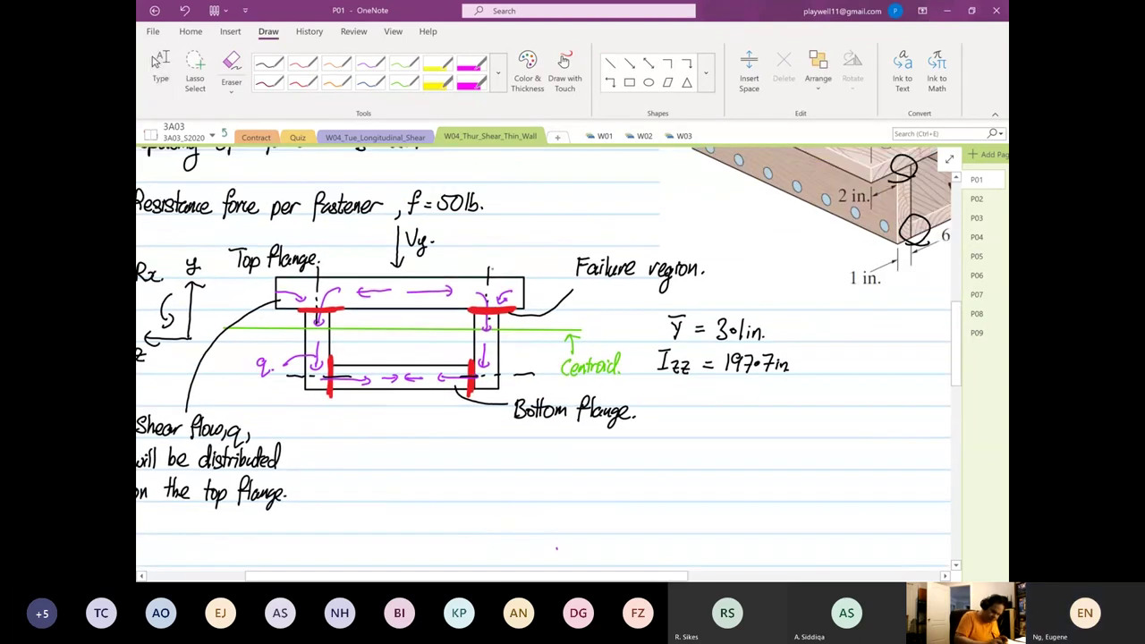
pyautogui.moveTo(488, 266); pyautogui.dragTo(536, 213)
pyautogui.moveTo(486, 260); pyautogui.dragTo(501, 261)
pyautogui.moveTo(542, 199)
pyautogui.mouseDown()
pyautogui.moveTo(547, 215)
pyautogui.moveTo(573, 195)
pyautogui.moveTo(590, 207)
pyautogui.moveTo(686, 214)
pyautogui.mouseUp()
pyautogui.moveTo(694, 204)
pyautogui.mouseDown()
pyautogui.moveTo(688, 215)
pyautogui.moveTo(708, 215)
pyautogui.mouseUp()
pyautogui.moveTo(713, 195); pyautogui.dragTo(715, 215)
pyautogui.moveTo(708, 204); pyautogui.dragTo(719, 203)
# Complete the fastener note with "the shear flow from the flange to the web.".
pyautogui.moveTo(544, 220); pyautogui.dragTo(544, 237)
pyautogui.moveTo(540, 226); pyautogui.dragTo(549, 225)
pyautogui.moveTo(551, 219)
pyautogui.mouseDown()
pyautogui.moveTo(560, 238)
pyautogui.moveTo(624, 238)
pyautogui.mouseUp()
pyautogui.moveTo(636, 220)
pyautogui.mouseDown()
pyautogui.moveTo(629, 244)
pyautogui.moveTo(640, 230)
pyautogui.mouseUp()
pyautogui.moveTo(641, 220)
pyautogui.mouseDown()
pyautogui.moveTo(637, 239)
pyautogui.moveTo(661, 231)
pyautogui.moveTo(677, 243)
pyautogui.mouseUp()
pyautogui.moveTo(675, 232); pyautogui.dragTo(687, 233)
pyautogui.moveTo(687, 236)
pyautogui.mouseDown()
pyautogui.moveTo(720, 241)
pyautogui.moveTo(731, 230)
pyautogui.mouseUp()
pyautogui.moveTo(735, 223); pyautogui.dragTo(737, 241)
pyautogui.moveTo(741, 236); pyautogui.dragTo(781, 244)
pyautogui.moveTo(785, 236); pyautogui.dragTo(788, 252)
pyautogui.moveTo(800, 242); pyautogui.dragTo(807, 244)
pyautogui.moveTo(731, 254); pyautogui.dragTo(730, 271)
pyautogui.moveTo(741, 262); pyautogui.dragTo(741, 263)
pyautogui.moveTo(759, 255)
pyautogui.mouseDown()
pyautogui.moveTo(757, 269)
pyautogui.moveTo(805, 268)
pyautogui.mouseUp()
pyautogui.moveTo(810, 254); pyautogui.dragTo(813, 267)
pyautogui.click(817, 268)
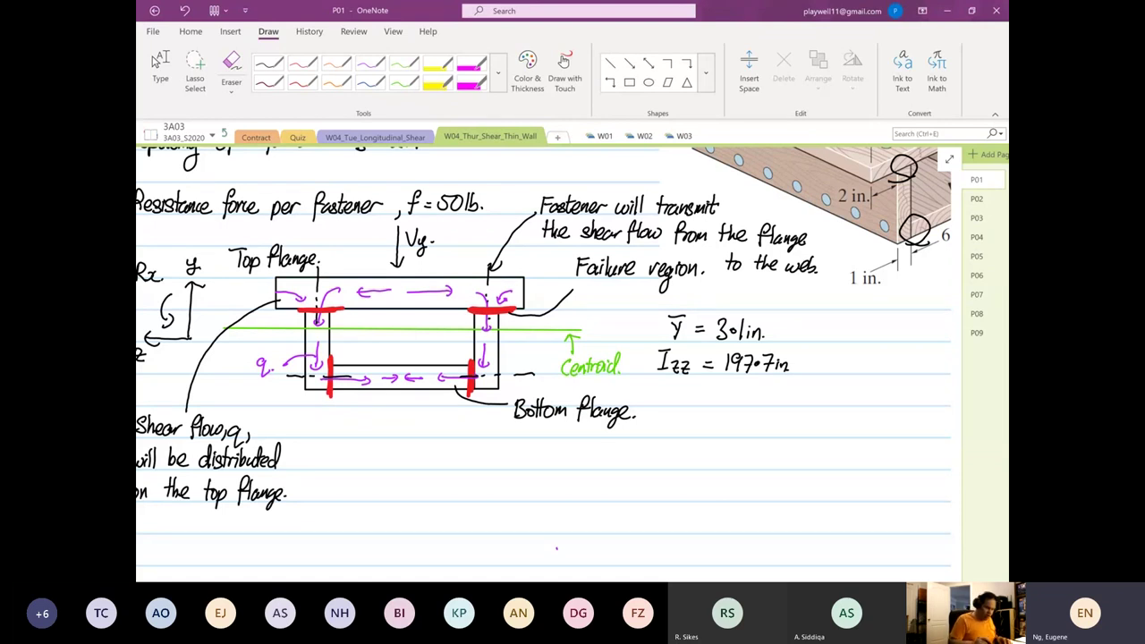
# Handwrite the formula q = Vy Qz / Izz beneath the shear flow distribution note.
pyautogui.hscroll(-1, 549, 365)
pyautogui.scroll(-2, 549, 360)
pyautogui.hscroll(-2, 550, 359)
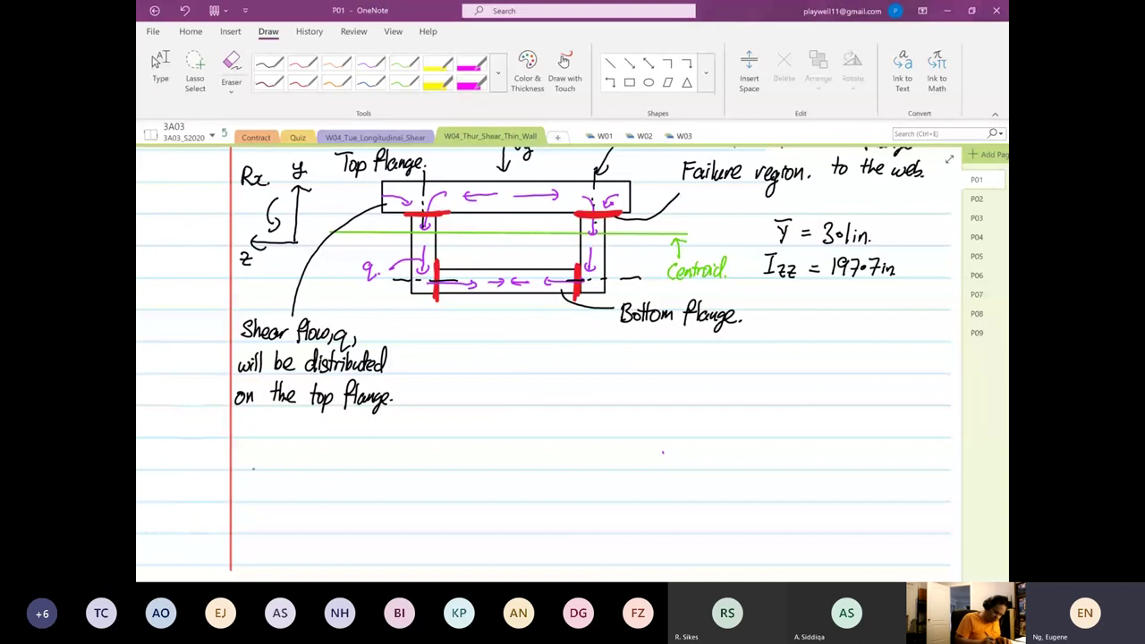
pyautogui.moveTo(252, 461); pyautogui.dragTo(249, 482)
pyautogui.moveTo(262, 463)
pyautogui.mouseDown()
pyautogui.moveTo(297, 447)
pyautogui.moveTo(292, 483)
pyautogui.moveTo(327, 469)
pyautogui.moveTo(283, 496)
pyautogui.moveTo(306, 494)
pyautogui.mouseUp()
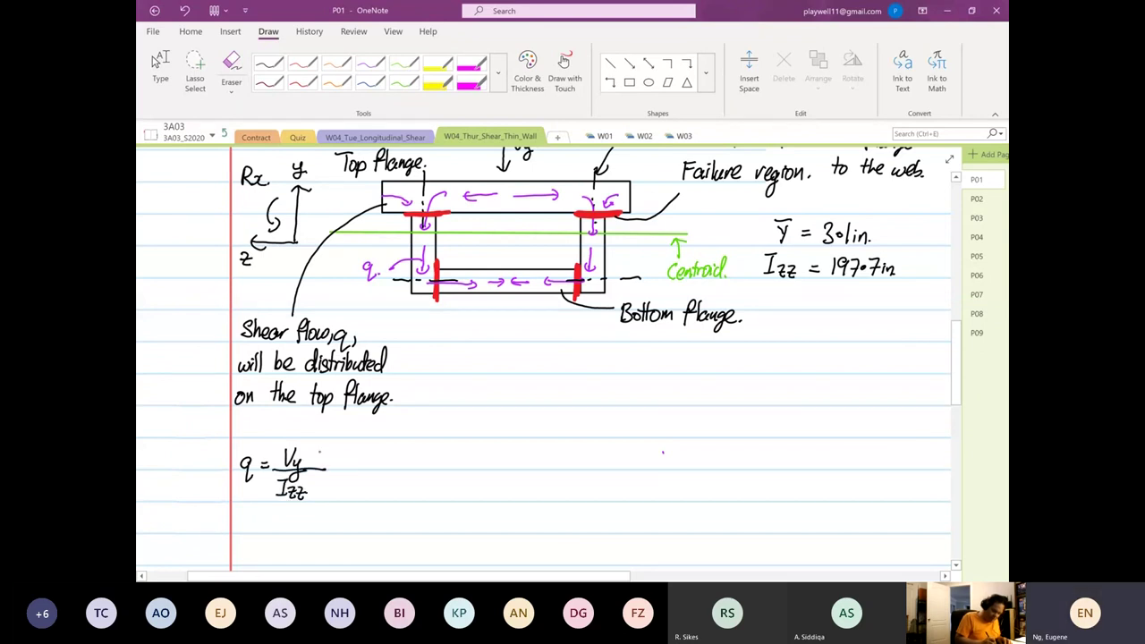
pyautogui.moveTo(320, 451)
pyautogui.mouseDown()
pyautogui.moveTo(324, 465)
pyautogui.moveTo(338, 465)
pyautogui.mouseUp()
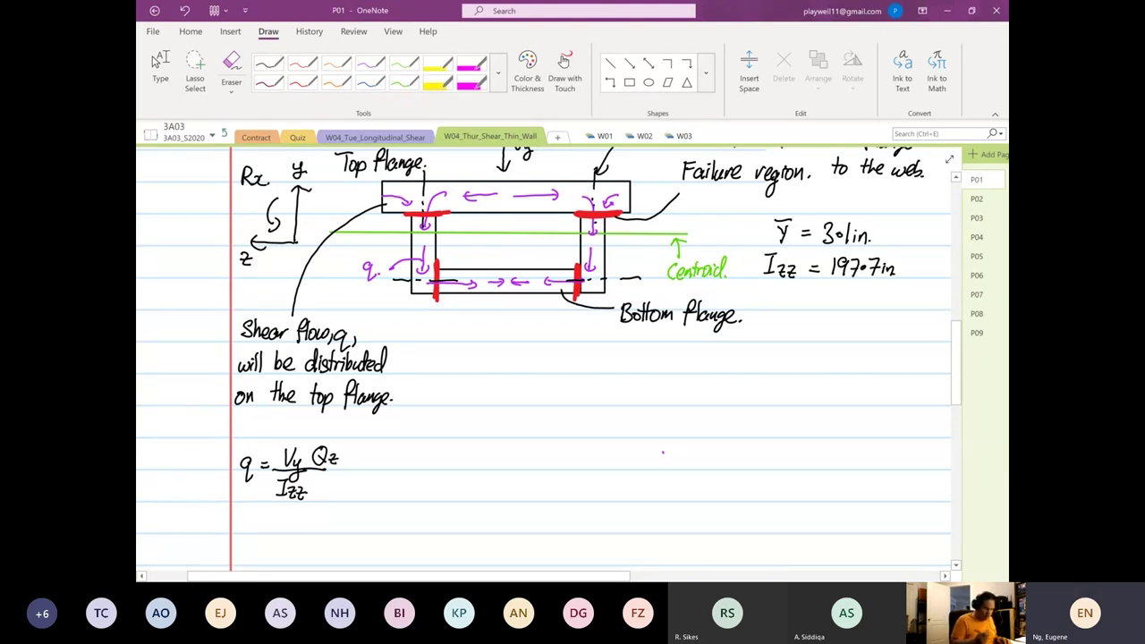
# Circle Vy/Izz in the formula and label it "Constant", then mark Qz with an arrow and "??".
pyautogui.click(485, 502)
pyautogui.scroll(-1, 546, 357)
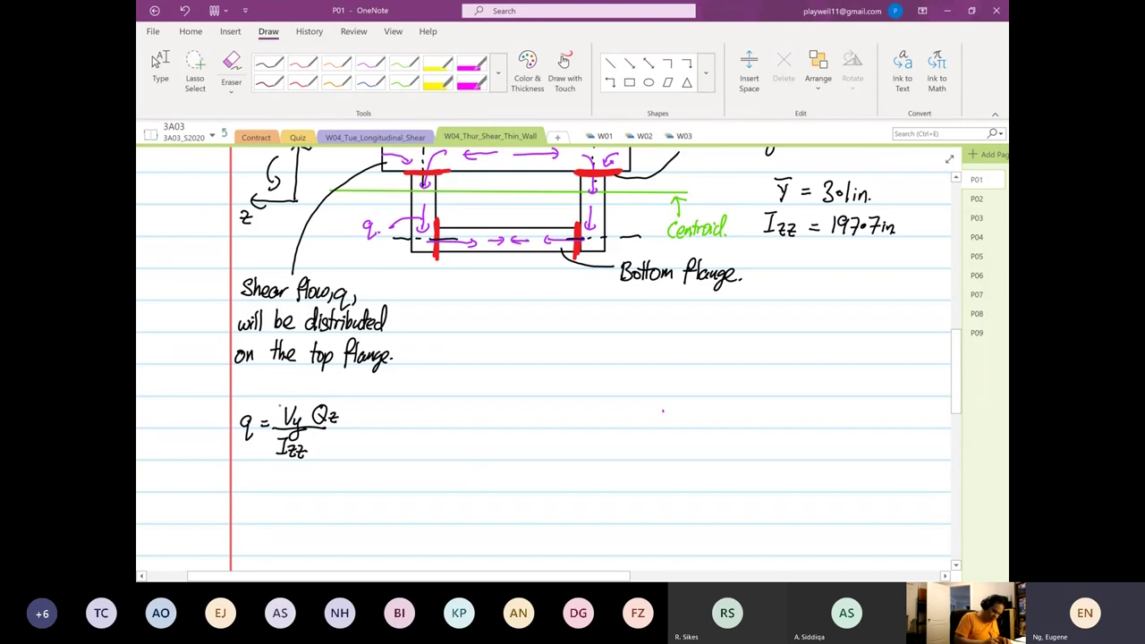
pyautogui.moveTo(295, 397); pyautogui.dragTo(254, 514)
pyautogui.moveTo(261, 507)
pyautogui.mouseDown()
pyautogui.moveTo(270, 516)
pyautogui.moveTo(308, 503)
pyautogui.mouseUp()
pyautogui.moveTo(360, 387); pyautogui.dragTo(333, 403)
pyautogui.moveTo(332, 397)
pyautogui.mouseDown()
pyautogui.moveTo(340, 406)
pyautogui.moveTo(379, 393)
pyautogui.mouseUp()
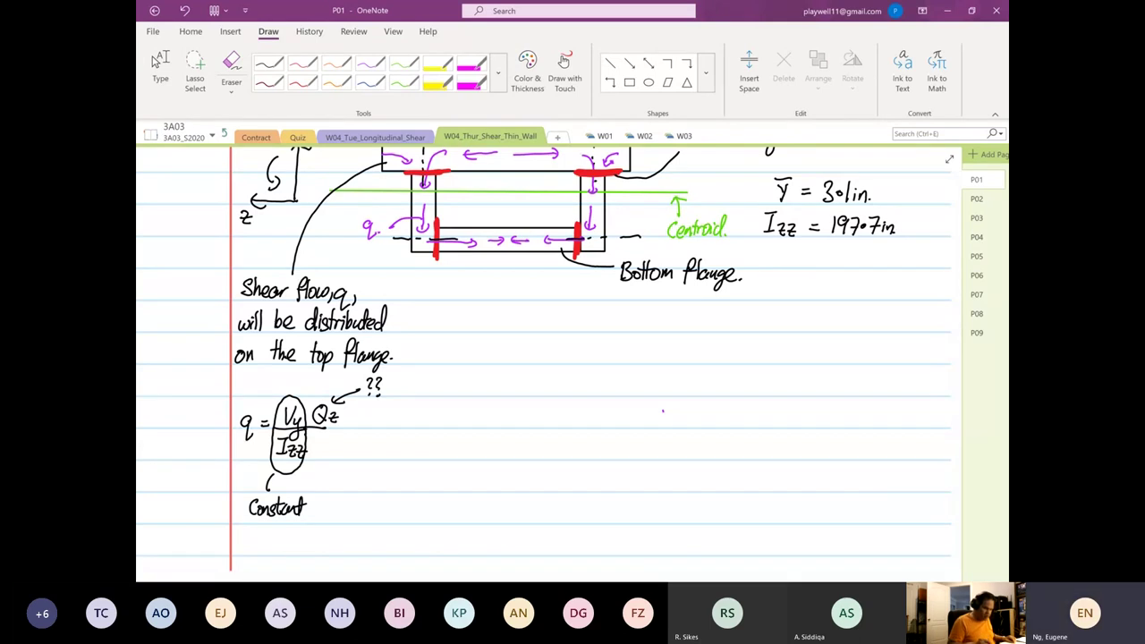
pyautogui.scroll(1, 543, 357)
pyautogui.moveTo(653, 419); pyautogui.dragTo(599, 479)
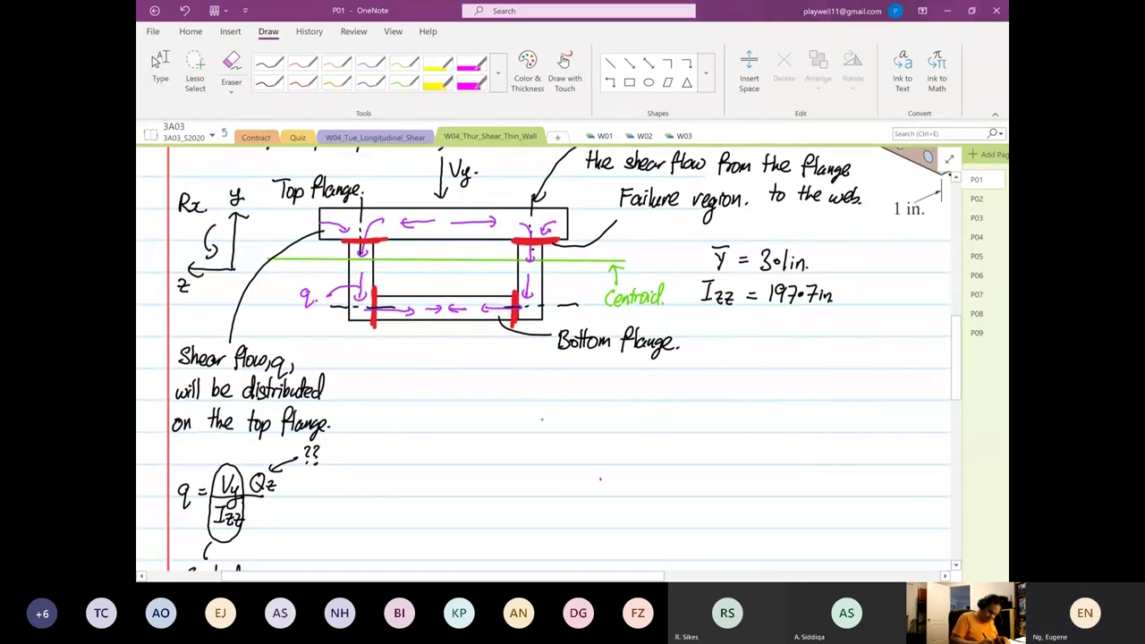
# Handwrite the note "Failure will occur either at the Top flange." in the blank area below the bottom flange label.
pyautogui.moveTo(543, 409)
pyautogui.mouseDown()
pyautogui.moveTo(543, 428)
pyautogui.moveTo(554, 411)
pyautogui.mouseUp()
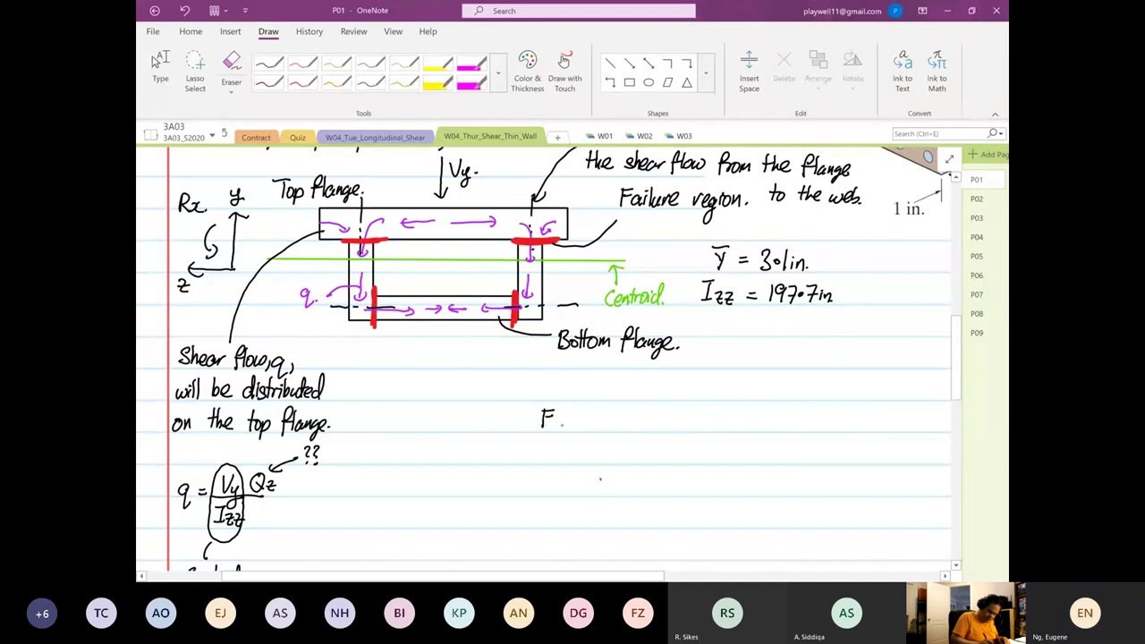
pyautogui.moveTo(564, 417)
pyautogui.mouseDown()
pyautogui.moveTo(568, 429)
pyautogui.moveTo(626, 418)
pyautogui.moveTo(631, 430)
pyautogui.mouseUp()
pyautogui.moveTo(635, 411)
pyautogui.mouseDown()
pyautogui.moveTo(636, 431)
pyautogui.moveTo(690, 430)
pyautogui.mouseUp()
pyautogui.moveTo(690, 423); pyautogui.dragTo(715, 432)
pyautogui.moveTo(723, 422); pyautogui.dragTo(729, 431)
pyautogui.moveTo(725, 420); pyautogui.dragTo(747, 431)
pyautogui.moveTo(753, 424); pyautogui.dragTo(775, 432)
pyautogui.moveTo(787, 410); pyautogui.dragTo(789, 432)
pyautogui.moveTo(780, 421)
pyautogui.mouseDown()
pyautogui.moveTo(809, 431)
pyautogui.moveTo(817, 420)
pyautogui.moveTo(821, 431)
pyautogui.mouseUp()
pyautogui.moveTo(823, 426); pyautogui.dragTo(856, 416)
pyautogui.moveTo(850, 417); pyautogui.dragTo(866, 438)
pyautogui.moveTo(866, 424); pyautogui.dragTo(873, 428)
pyautogui.moveTo(891, 413); pyautogui.dragTo(883, 438)
pyautogui.moveTo(881, 424); pyautogui.dragTo(895, 433)
pyautogui.moveTo(901, 427); pyautogui.dragTo(910, 442)
pyautogui.moveTo(915, 429); pyautogui.dragTo(920, 433)
pyautogui.click(923, 433)
# Finish the failure note with a second line reading "or bottom flange.".
pyautogui.moveTo(547, 453); pyautogui.dragTo(547, 453)
pyautogui.moveTo(555, 458); pyautogui.dragTo(590, 459)
pyautogui.moveTo(592, 452); pyautogui.dragTo(641, 467)
pyautogui.moveTo(637, 454); pyautogui.dragTo(673, 469)
pyautogui.moveTo(680, 458); pyautogui.dragTo(689, 457)
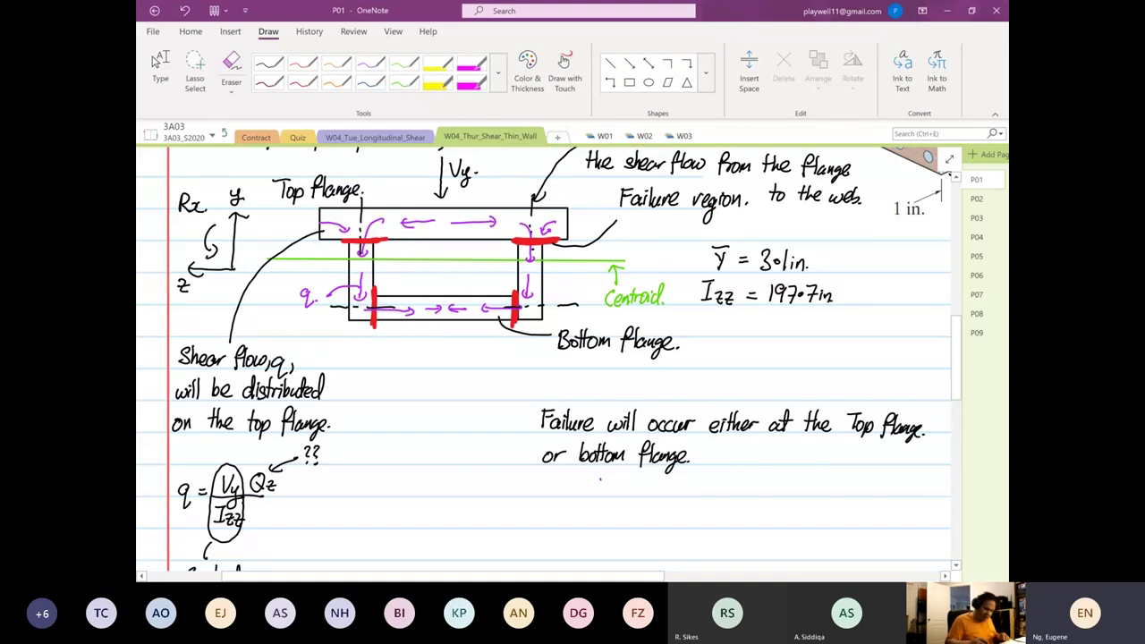
# Handwrite the heading "Failure at the top flange." beneath the failure location note.
pyautogui.scroll(-2, 157, 59)
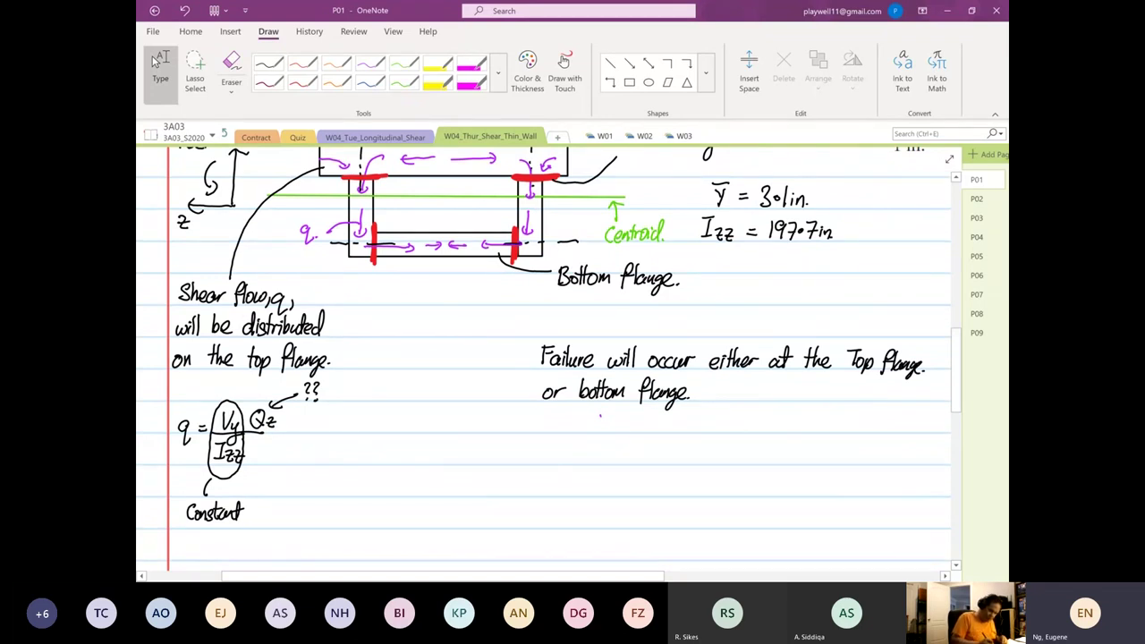
pyautogui.moveTo(474, 443)
pyautogui.mouseDown()
pyautogui.moveTo(470, 462)
pyautogui.moveTo(483, 444)
pyautogui.mouseUp()
pyautogui.moveTo(472, 453); pyautogui.dragTo(492, 462)
pyautogui.moveTo(497, 443); pyautogui.dragTo(508, 461)
pyautogui.moveTo(509, 451); pyautogui.dragTo(513, 453)
pyautogui.moveTo(512, 456); pyautogui.dragTo(537, 463)
pyautogui.moveTo(542, 444)
pyautogui.mouseDown()
pyautogui.moveTo(541, 462)
pyautogui.moveTo(574, 452)
pyautogui.mouseUp()
pyautogui.moveTo(571, 445); pyautogui.dragTo(580, 463)
pyautogui.moveTo(579, 456)
pyautogui.mouseDown()
pyautogui.moveTo(603, 463)
pyautogui.moveTo(610, 452)
pyautogui.mouseUp()
pyautogui.moveTo(606, 454); pyautogui.dragTo(615, 462)
pyautogui.moveTo(617, 452)
pyautogui.mouseDown()
pyautogui.moveTo(622, 471)
pyautogui.moveTo(636, 463)
pyautogui.mouseUp()
pyautogui.moveTo(635, 446); pyautogui.dragTo(650, 443)
pyautogui.moveTo(651, 445); pyautogui.dragTo(653, 463)
pyautogui.moveTo(658, 455); pyautogui.dragTo(672, 474)
pyautogui.moveTo(672, 456); pyautogui.dragTo(679, 461)
pyautogui.click(682, 461)
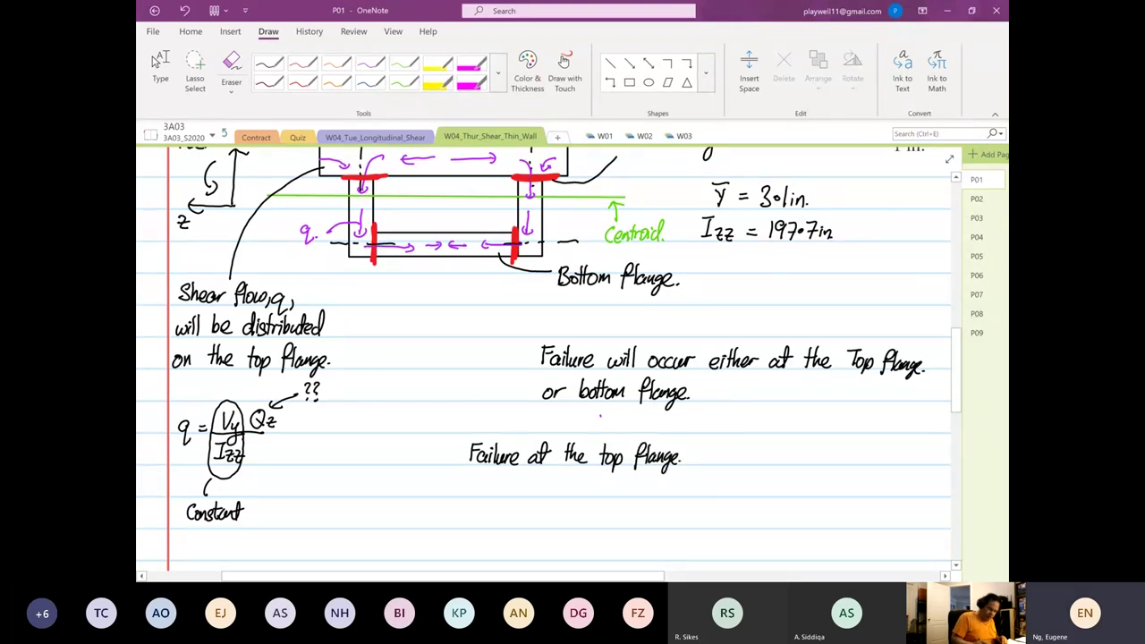
# Draw an orange dimension from the top edge of the section down to the centroid line and label it 3.1 in.
pyautogui.click(160, 64)
pyautogui.scroll(2, 549, 358)
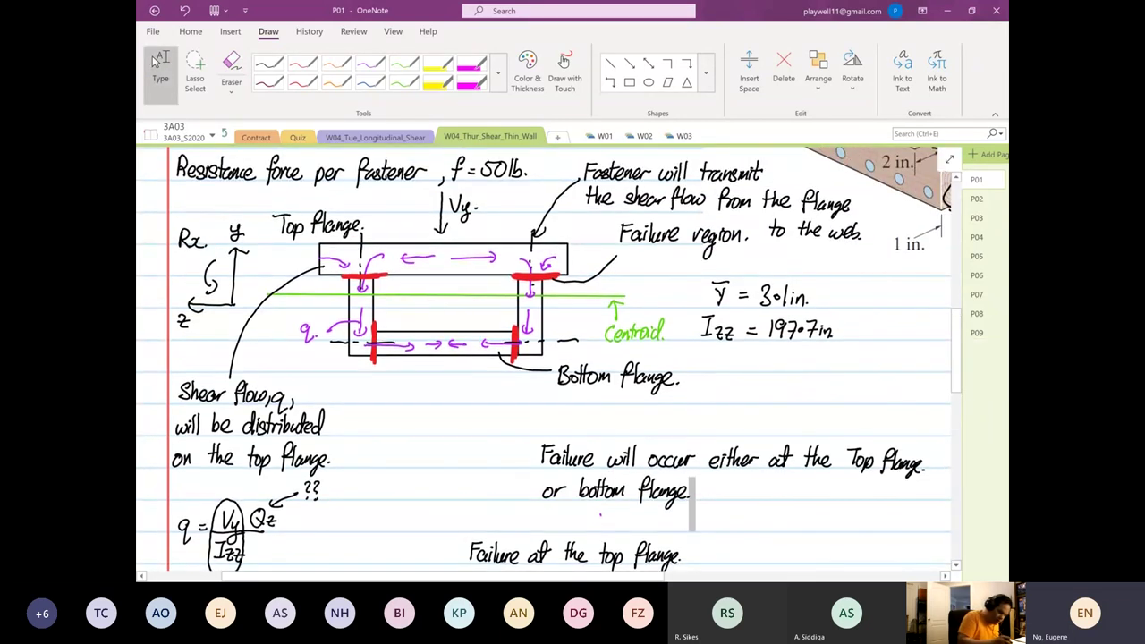
pyautogui.click(158, 61)
pyautogui.click(341, 62)
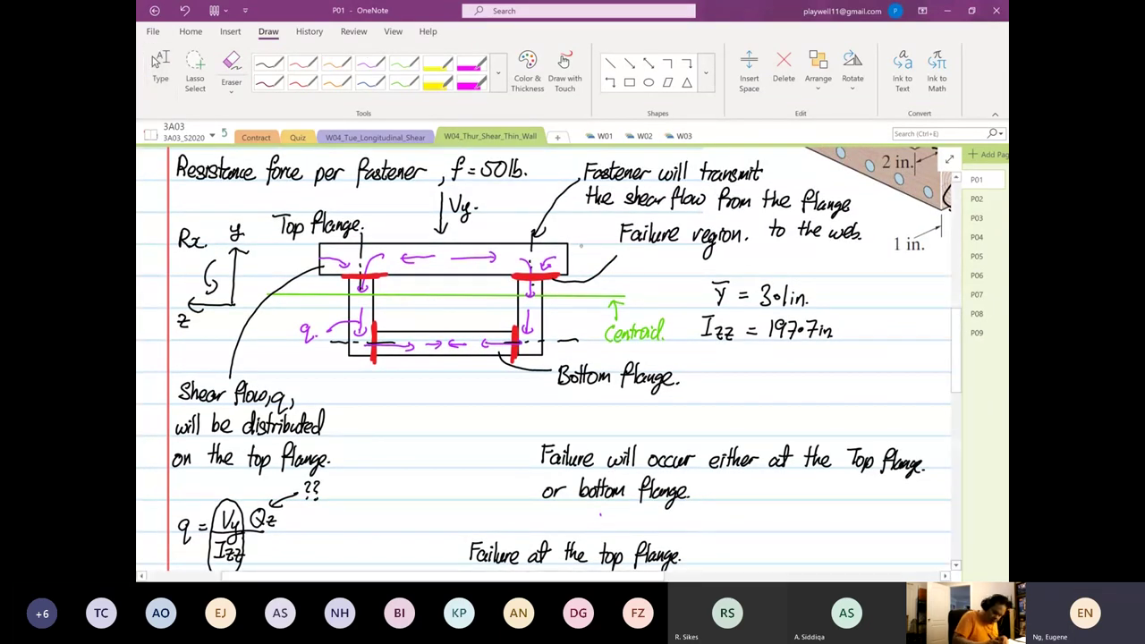
pyautogui.moveTo(601, 246)
pyautogui.mouseDown()
pyautogui.moveTo(579, 246)
pyautogui.moveTo(591, 296)
pyautogui.mouseUp()
pyautogui.moveTo(590, 296); pyautogui.dragTo(636, 281)
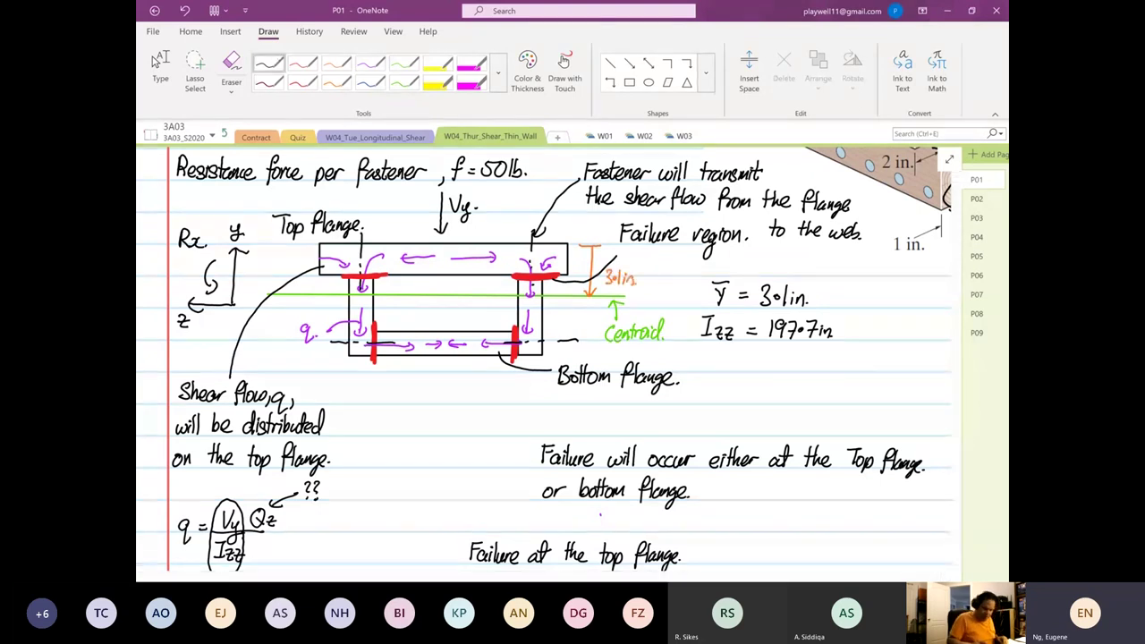
# Write q = Resistance force per nail / Spacing as a fraction beneath the top flange failure heading.
pyautogui.scroll(-2, 546, 358)
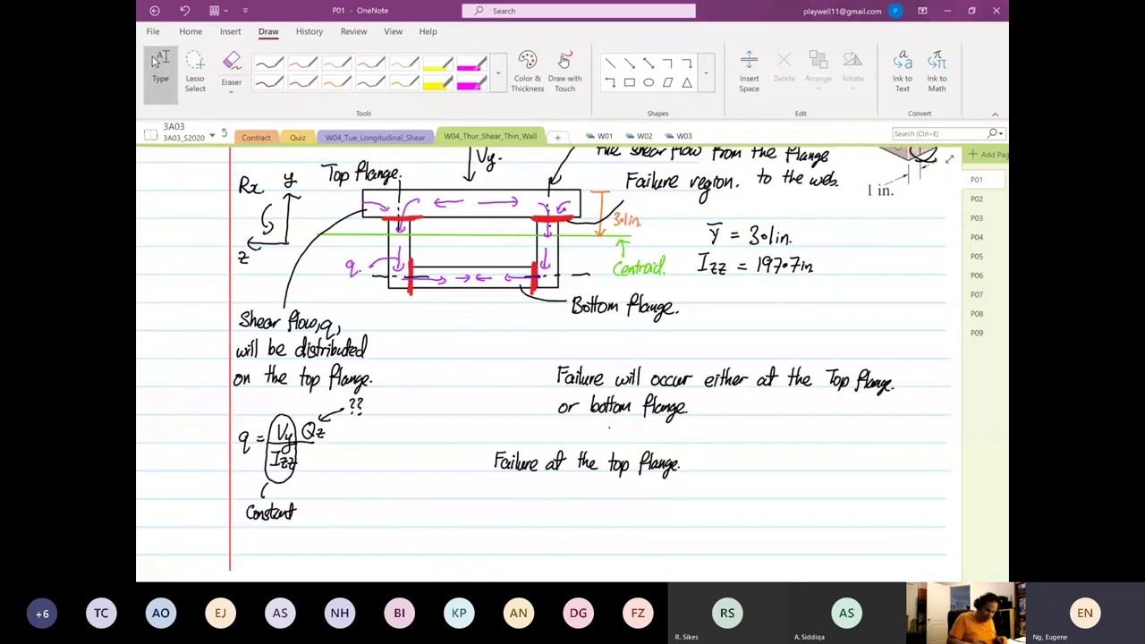
pyautogui.scroll(-1, 549, 362)
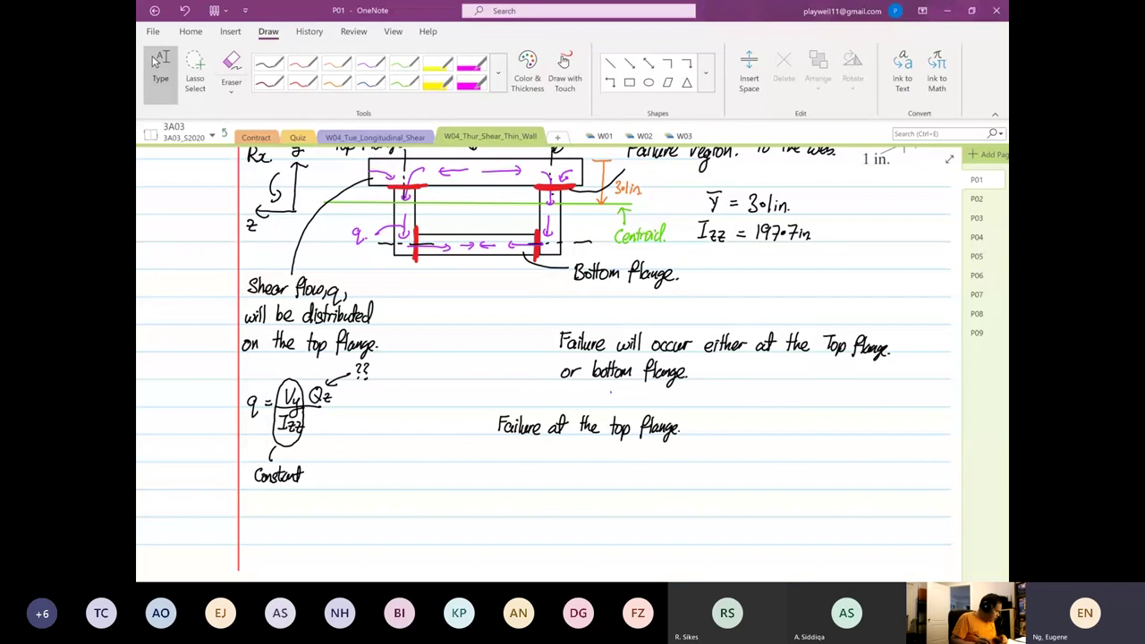
pyautogui.scroll(-1, 545, 358)
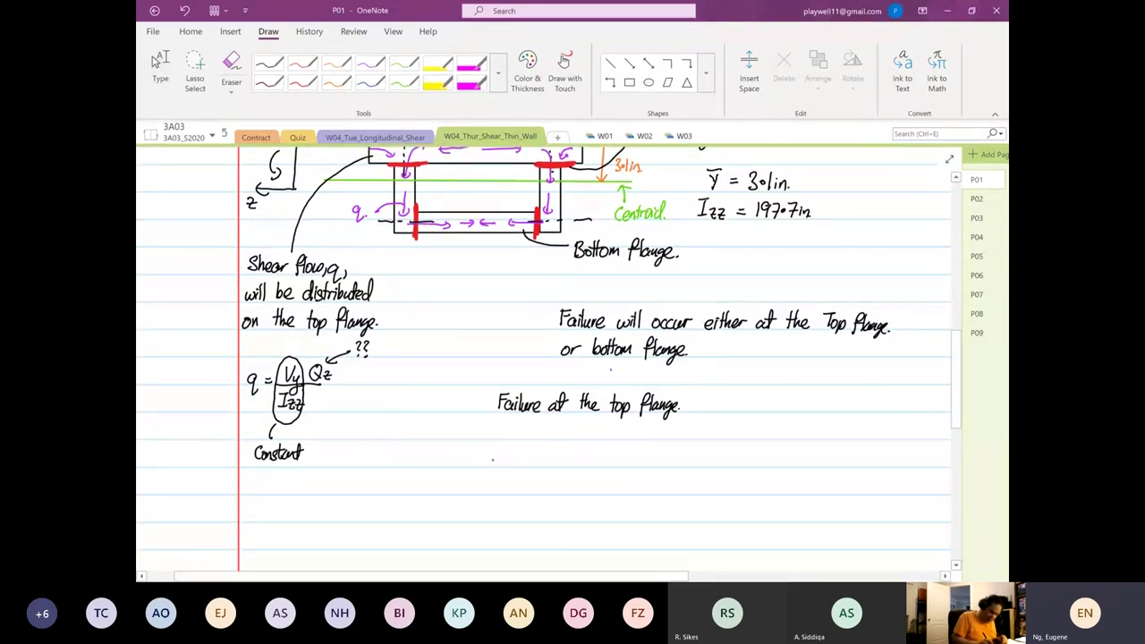
pyautogui.moveTo(502, 459)
pyautogui.mouseDown()
pyautogui.moveTo(495, 481)
pyautogui.moveTo(514, 461)
pyautogui.mouseUp()
pyautogui.moveTo(507, 466); pyautogui.dragTo(514, 466)
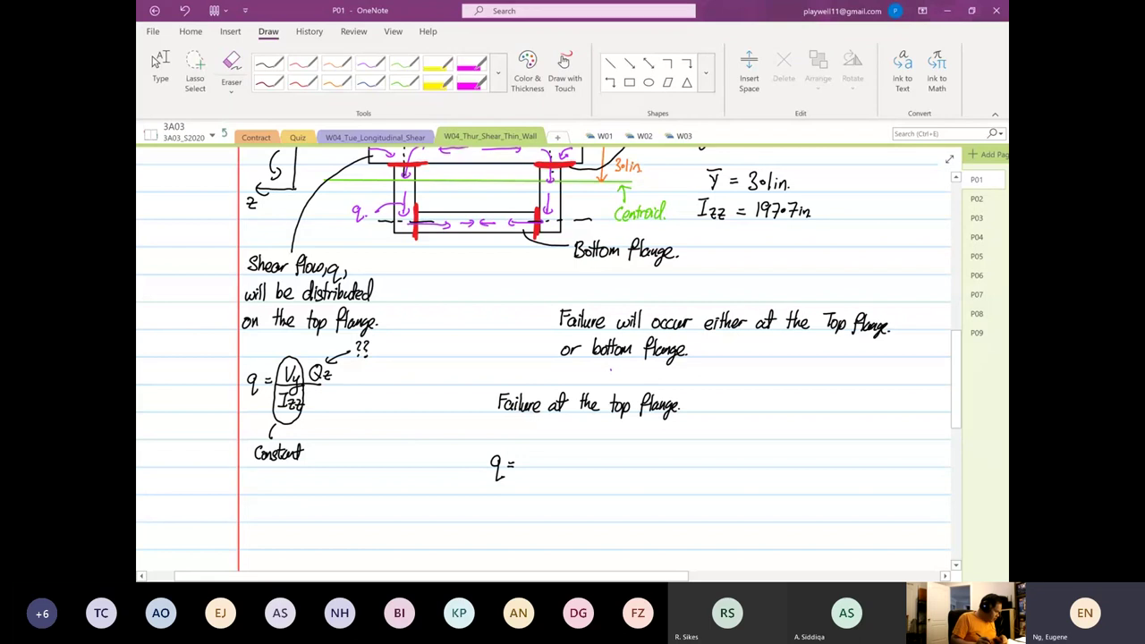
pyautogui.click(531, 453)
pyautogui.moveTo(530, 452)
pyautogui.mouseDown()
pyautogui.moveTo(530, 469)
pyautogui.moveTo(540, 452)
pyautogui.mouseUp()
pyautogui.moveTo(536, 457)
pyautogui.mouseDown()
pyautogui.moveTo(561, 466)
pyautogui.moveTo(530, 460)
pyautogui.mouseUp()
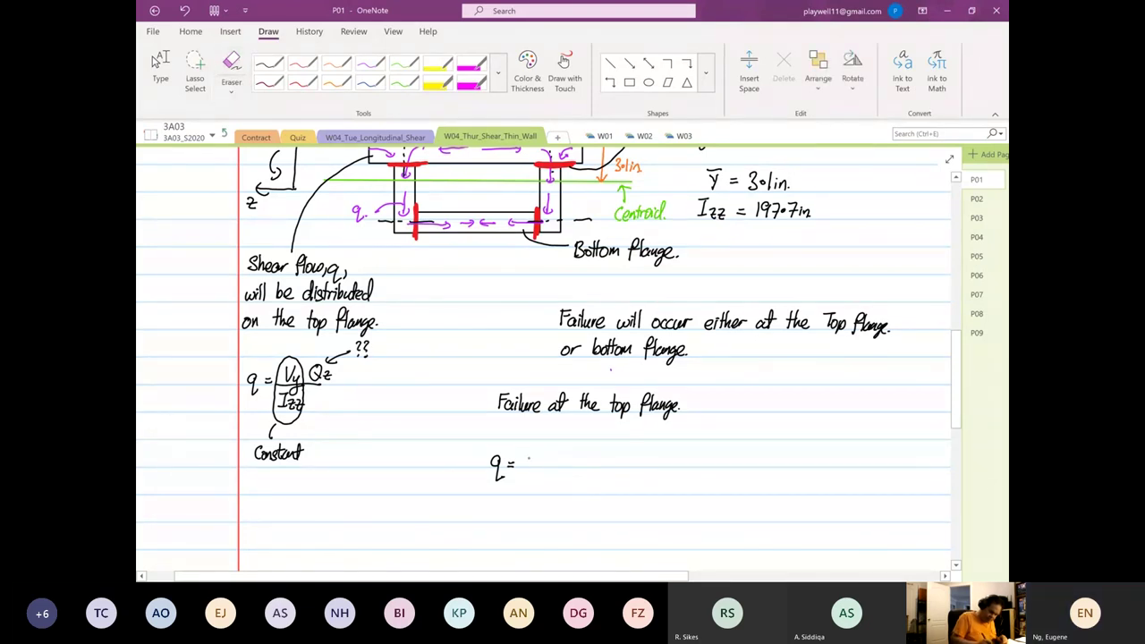
pyautogui.moveTo(527, 450)
pyautogui.mouseDown()
pyautogui.moveTo(543, 464)
pyautogui.moveTo(636, 465)
pyautogui.mouseUp()
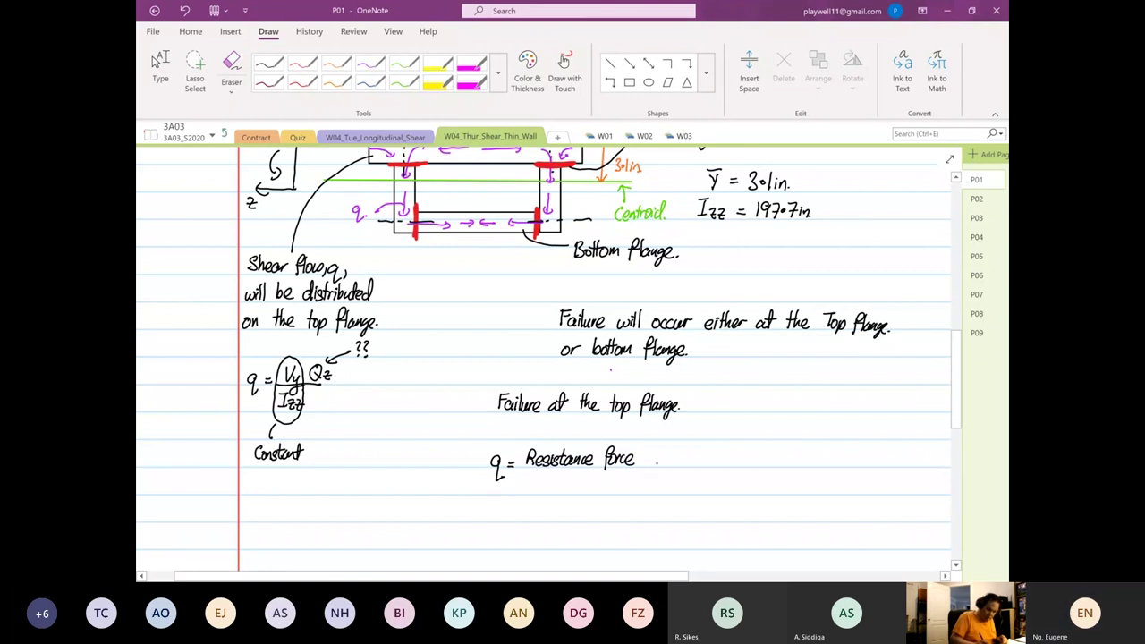
pyautogui.moveTo(648, 456); pyautogui.dragTo(653, 473)
pyautogui.moveTo(655, 460); pyautogui.dragTo(663, 463)
pyautogui.moveTo(667, 458); pyautogui.dragTo(707, 463)
pyautogui.moveTo(525, 466); pyautogui.dragTo(707, 466)
pyautogui.moveTo(594, 477)
pyautogui.mouseDown()
pyautogui.moveTo(583, 491)
pyautogui.moveTo(609, 491)
pyautogui.mouseUp()
pyautogui.moveTo(617, 484); pyautogui.dragTo(626, 509)
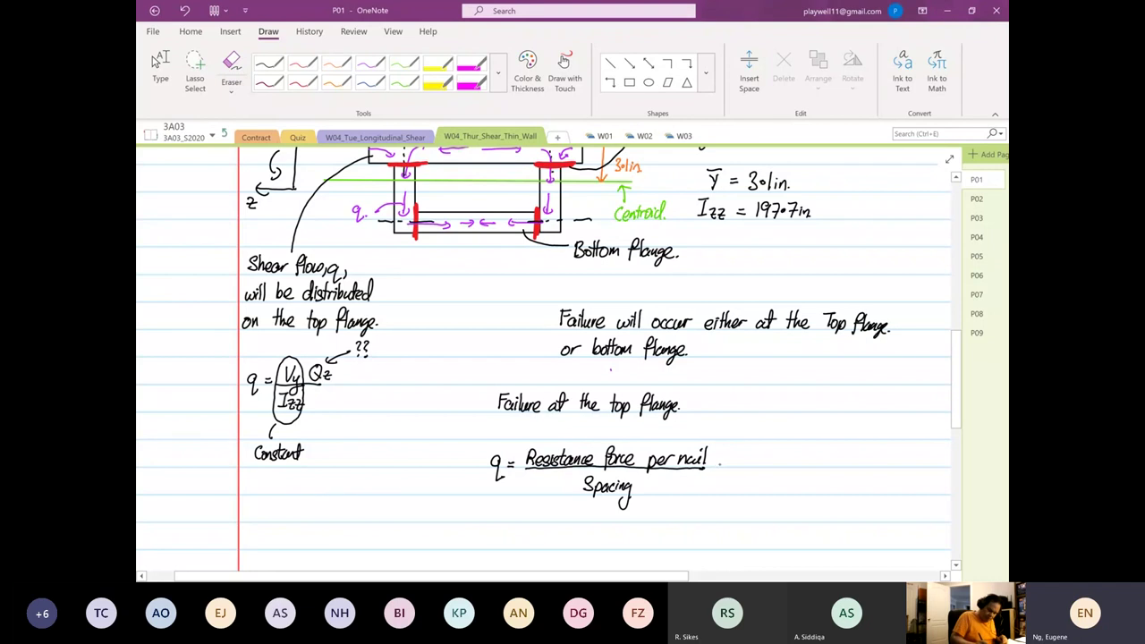
# Extend the q equation with = 50(2)/2 and point an arrow labelled "Left and right" at the factor 2.
pyautogui.moveTo(714, 462); pyautogui.dragTo(723, 461)
pyautogui.moveTo(714, 467); pyautogui.dragTo(723, 467)
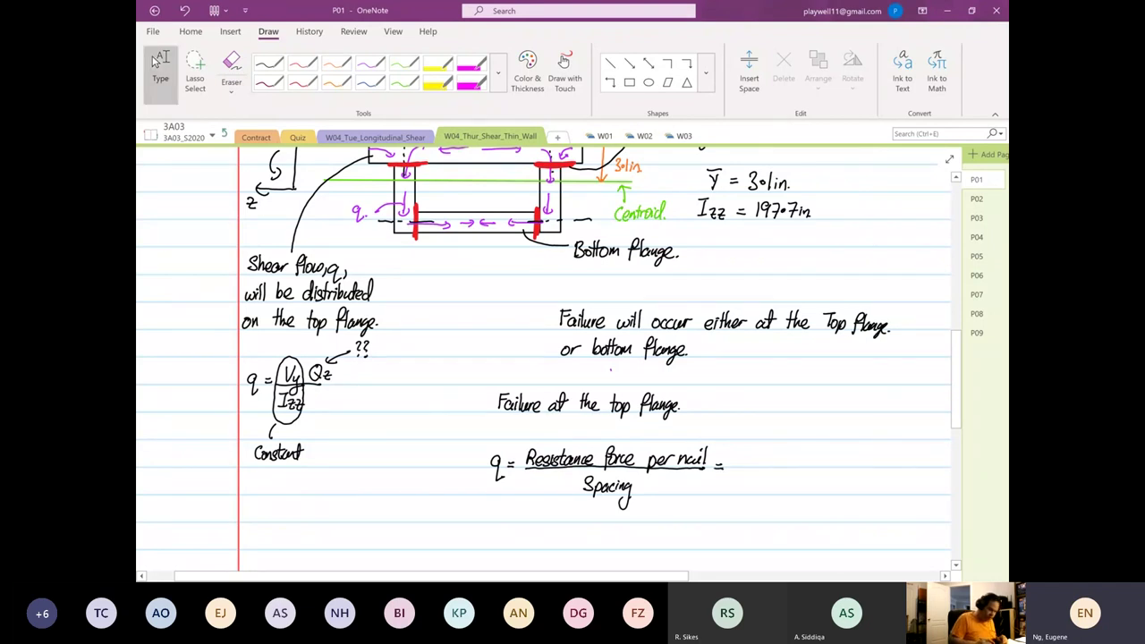
pyautogui.scroll(1, 721, 467)
pyautogui.scroll(3, 573, 358)
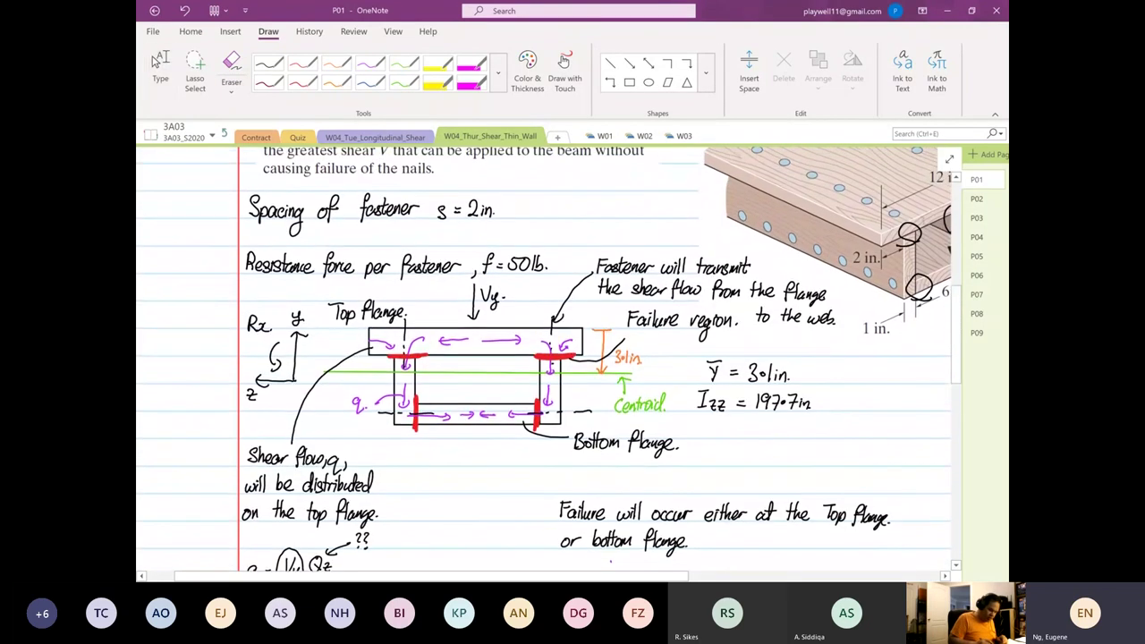
pyautogui.scroll(1, 550, 358)
pyautogui.scroll(-4, 550, 358)
pyautogui.hscroll(3, 549, 358)
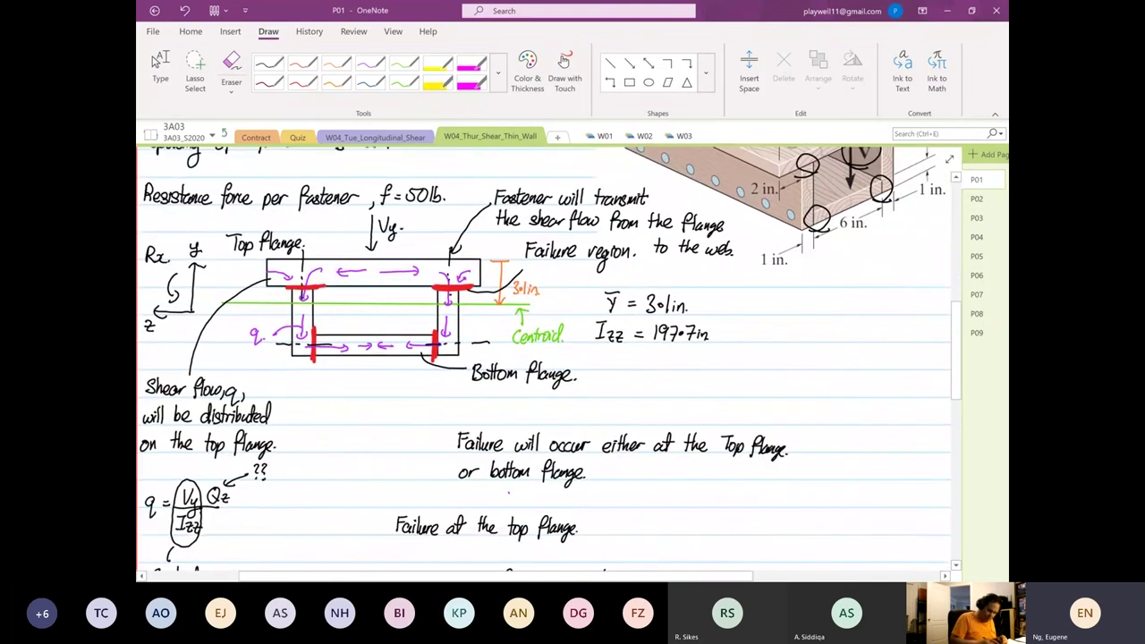
pyautogui.scroll(-1, 546, 358)
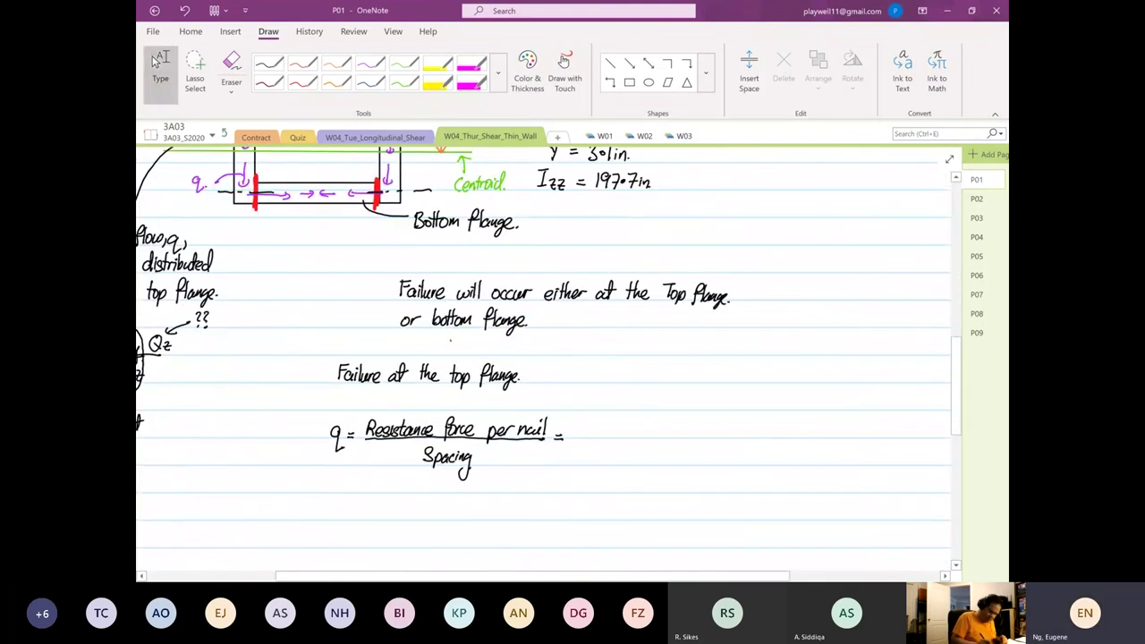
pyautogui.moveTo(582, 421)
pyautogui.mouseDown()
pyautogui.moveTo(573, 436)
pyautogui.moveTo(590, 422)
pyautogui.moveTo(598, 438)
pyautogui.moveTo(588, 457)
pyautogui.moveTo(601, 435)
pyautogui.moveTo(622, 436)
pyautogui.mouseUp()
pyautogui.moveTo(613, 394)
pyautogui.mouseDown()
pyautogui.moveTo(611, 411)
pyautogui.moveTo(615, 383)
pyautogui.moveTo(639, 375)
pyautogui.moveTo(693, 385)
pyautogui.moveTo(718, 374)
pyautogui.mouseUp()
# Complete the q equation with the result = 50 lb/in.
pyautogui.moveTo(641, 427); pyautogui.dragTo(650, 426)
pyautogui.moveTo(642, 431)
pyautogui.mouseDown()
pyautogui.moveTo(660, 435)
pyautogui.moveTo(670, 421)
pyautogui.mouseUp()
pyautogui.moveTo(679, 423); pyautogui.dragTo(699, 435)
pyautogui.moveTo(686, 440); pyautogui.dragTo(708, 439)
pyautogui.moveTo(690, 449); pyautogui.dragTo(689, 455)
pyautogui.moveTo(693, 450); pyautogui.dragTo(701, 455)
pyautogui.click(704, 455)
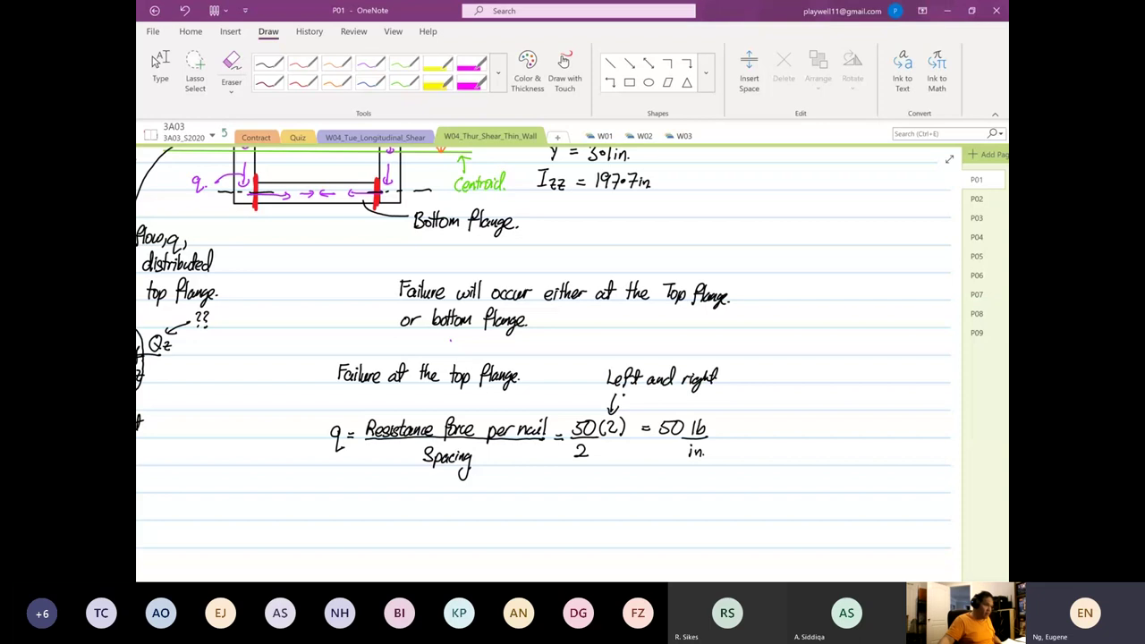
pyautogui.click(159, 62)
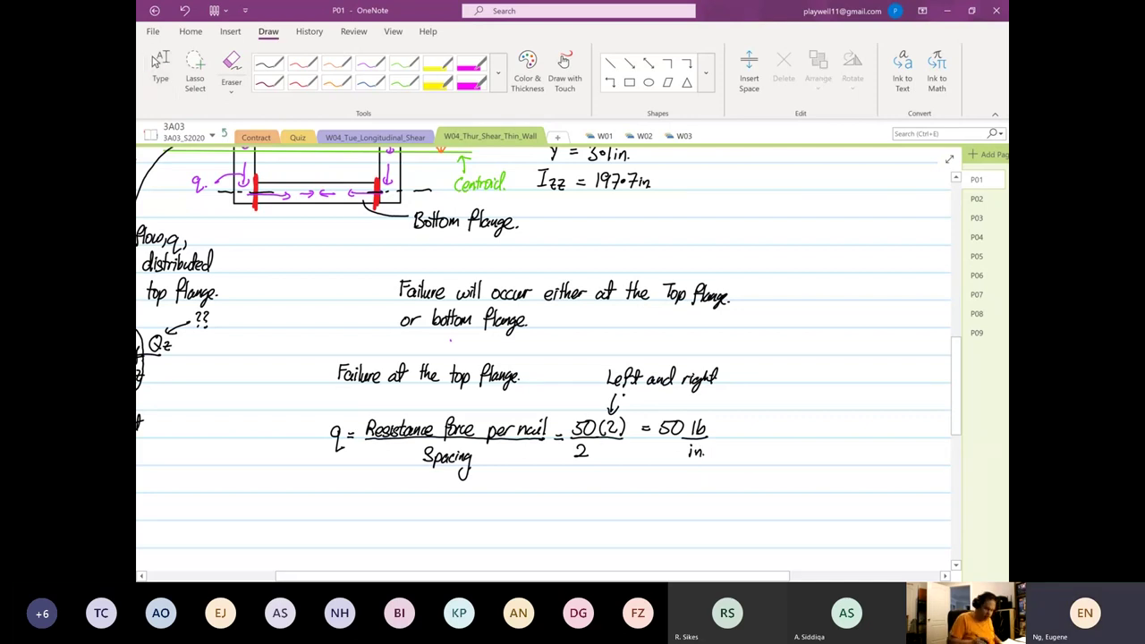
pyautogui.click(559, 537)
pyautogui.scroll(-2, 550, 360)
pyautogui.hscroll(-1, 549, 360)
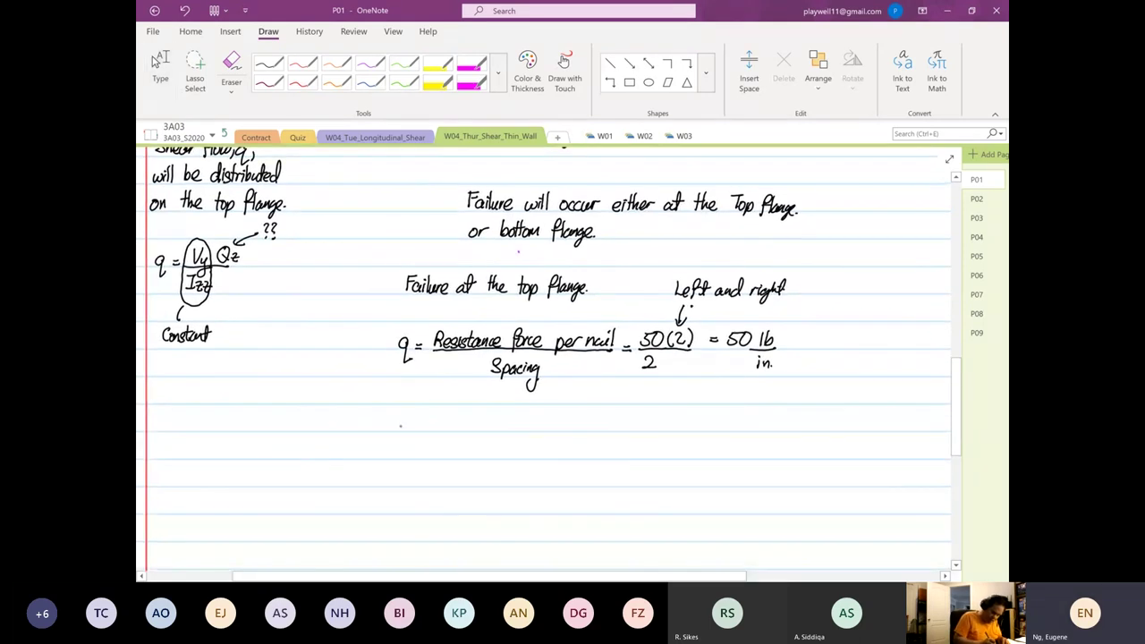
pyautogui.moveTo(406, 424)
pyautogui.mouseDown()
pyautogui.moveTo(403, 443)
pyautogui.moveTo(425, 424)
pyautogui.mouseUp()
pyautogui.moveTo(416, 428); pyautogui.dragTo(426, 428)
pyautogui.press('e')
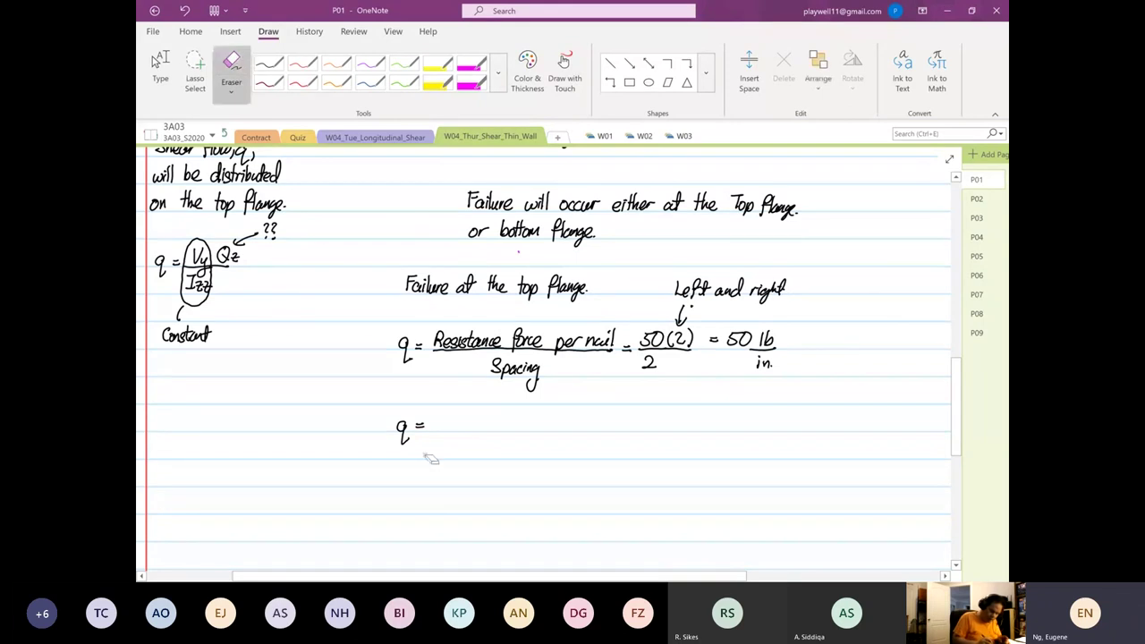
pyautogui.moveTo(416, 433)
pyautogui.mouseDown()
pyautogui.moveTo(399, 443)
pyautogui.moveTo(437, 437)
pyautogui.moveTo(420, 425)
pyautogui.mouseUp()
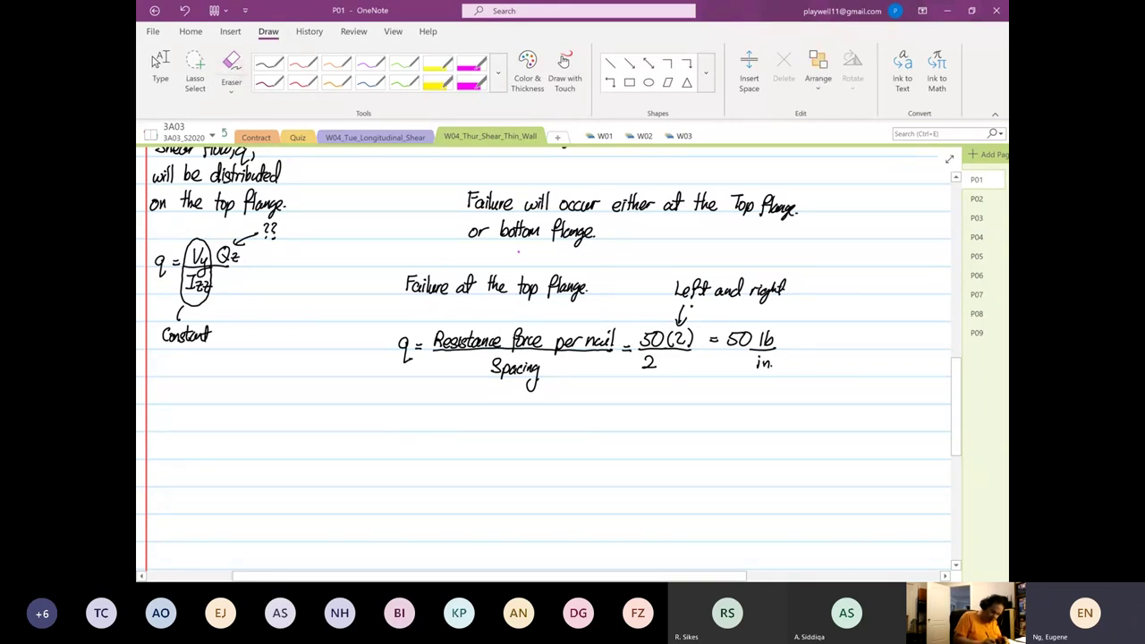
# Write the formula Qz, Top flange = (w)(d)ȳ beneath the q calculation.
pyautogui.moveTo(403, 414)
pyautogui.mouseDown()
pyautogui.moveTo(446, 438)
pyautogui.moveTo(510, 428)
pyautogui.mouseUp()
pyautogui.scroll(3, 508, 429)
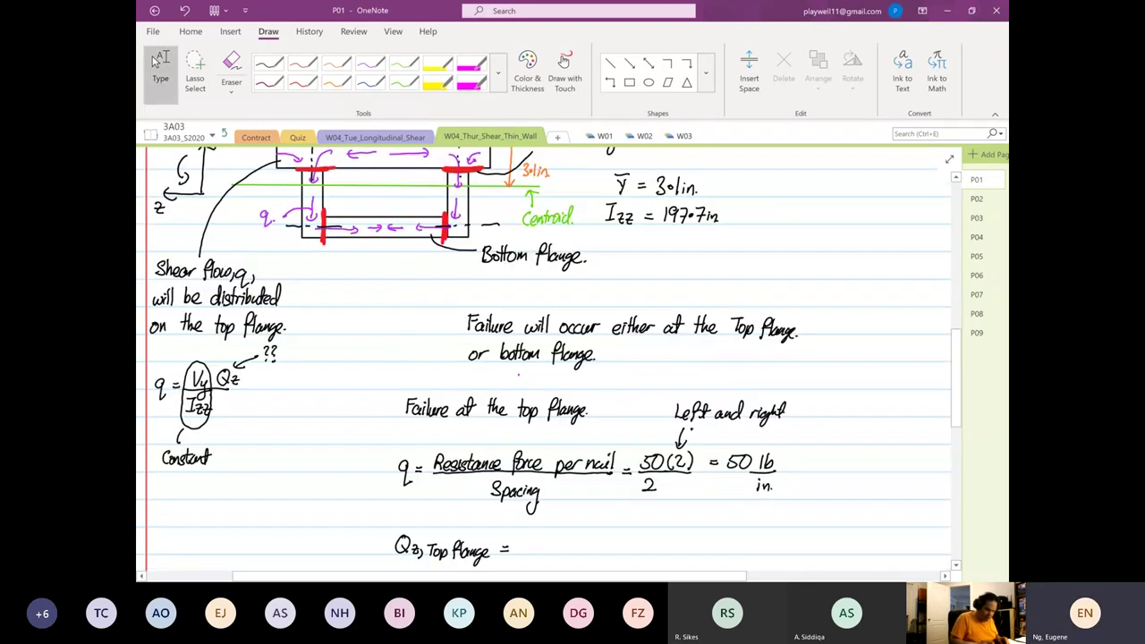
pyautogui.scroll(-2, 467, 388)
pyautogui.scroll(-1, 545, 357)
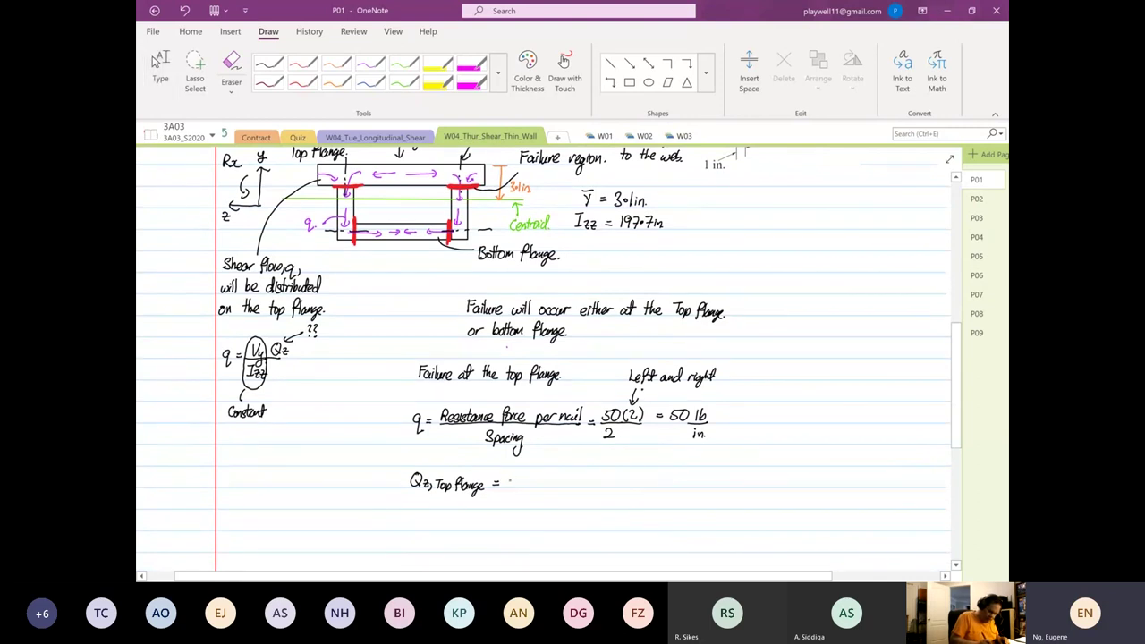
pyautogui.moveTo(510, 475); pyautogui.dragTo(507, 488)
pyautogui.moveTo(512, 478); pyautogui.dragTo(541, 488)
pyautogui.moveTo(544, 474)
pyautogui.mouseDown()
pyautogui.moveTo(552, 497)
pyautogui.moveTo(561, 473)
pyautogui.mouseUp()
# Substitute the top flange dimensions on the next line as = (12)(1)(3.1 − 1/2).
pyautogui.moveTo(491, 498); pyautogui.dragTo(498, 497)
pyautogui.moveTo(491, 502); pyautogui.dragTo(498, 502)
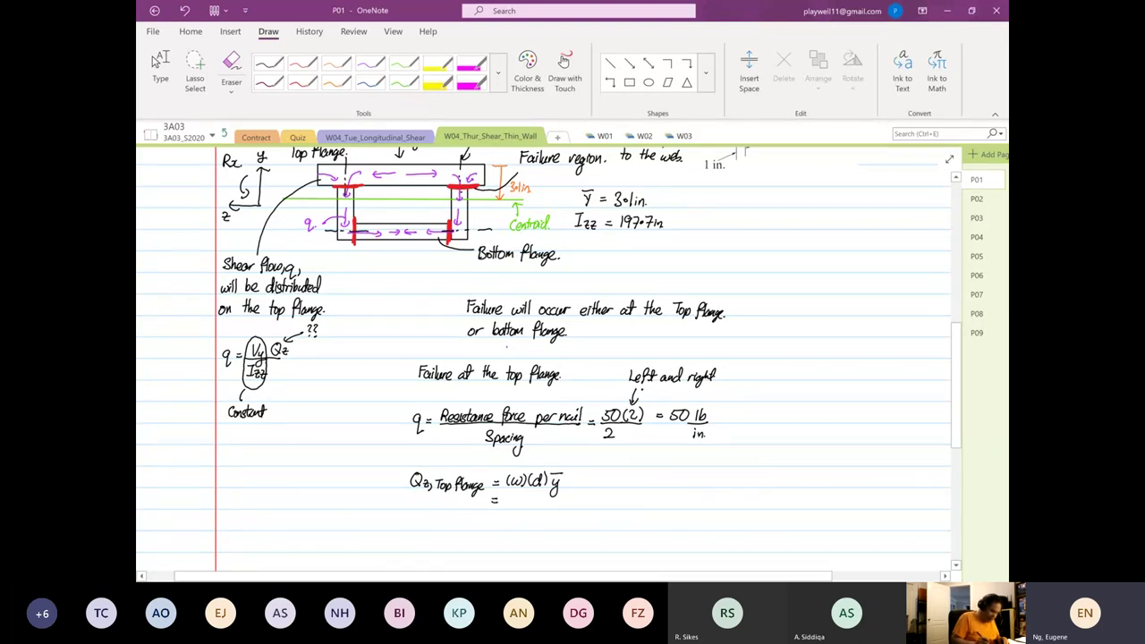
pyautogui.moveTo(508, 495); pyautogui.dragTo(506, 506)
pyautogui.moveTo(512, 496); pyautogui.dragTo(519, 506)
pyautogui.moveTo(520, 495)
pyautogui.mouseDown()
pyautogui.moveTo(522, 507)
pyautogui.moveTo(545, 509)
pyautogui.mouseUp()
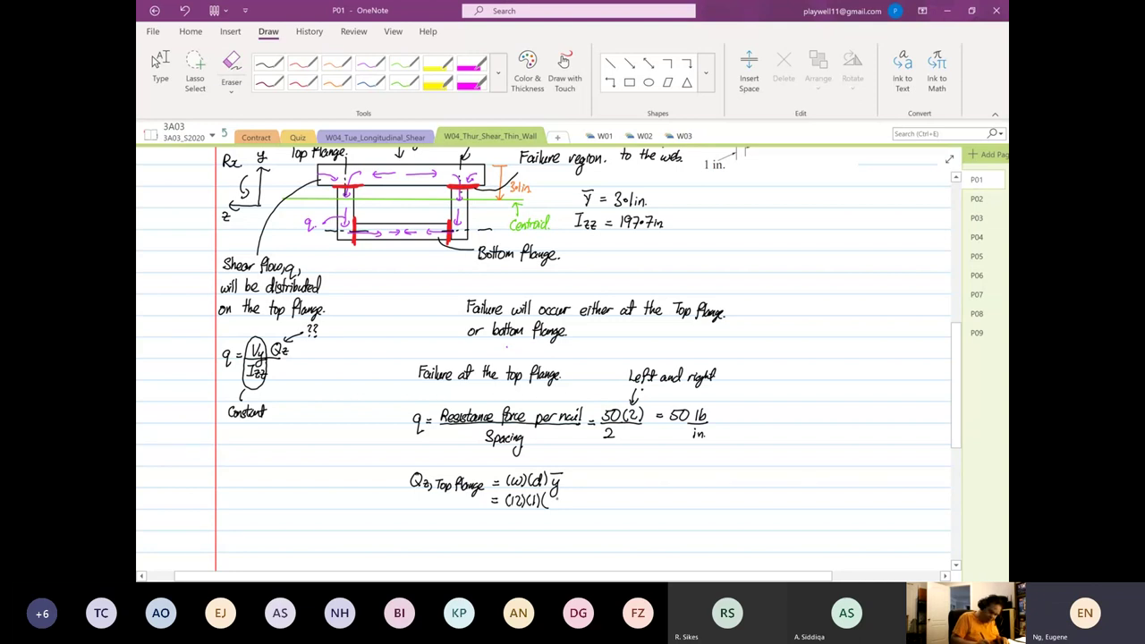
pyautogui.moveTo(554, 497)
pyautogui.mouseDown()
pyautogui.moveTo(555, 507)
pyautogui.moveTo(569, 502)
pyautogui.mouseUp()
pyautogui.moveTo(566, 496); pyautogui.dragTo(565, 508)
pyautogui.moveTo(576, 501); pyautogui.dragTo(591, 500)
pyautogui.moveTo(590, 491); pyautogui.dragTo(588, 505)
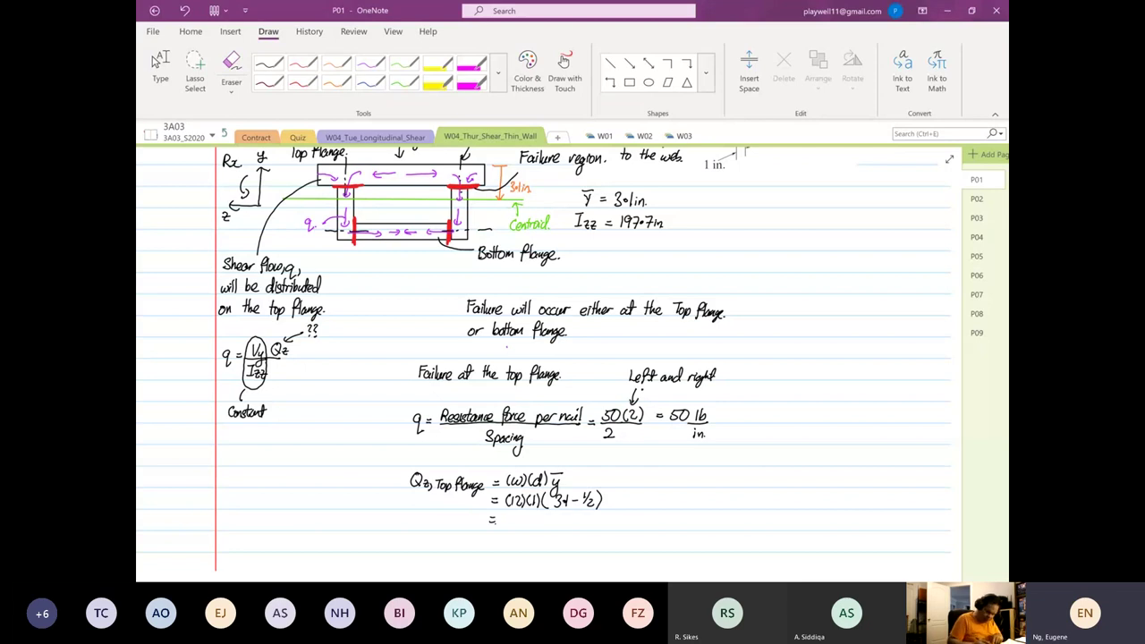
# Write the top flange's first moment of area as 31.2 in³ on the third line.
pyautogui.scroll(3, 432, 537)
pyautogui.scroll(1, 459, 507)
pyautogui.scroll(-2, 550, 364)
pyautogui.moveTo(499, 399); pyautogui.dragTo(502, 413)
pyautogui.moveTo(510, 397)
pyautogui.mouseDown()
pyautogui.moveTo(511, 415)
pyautogui.moveTo(552, 414)
pyautogui.mouseUp()
pyautogui.moveTo(554, 393); pyautogui.dragTo(555, 403)
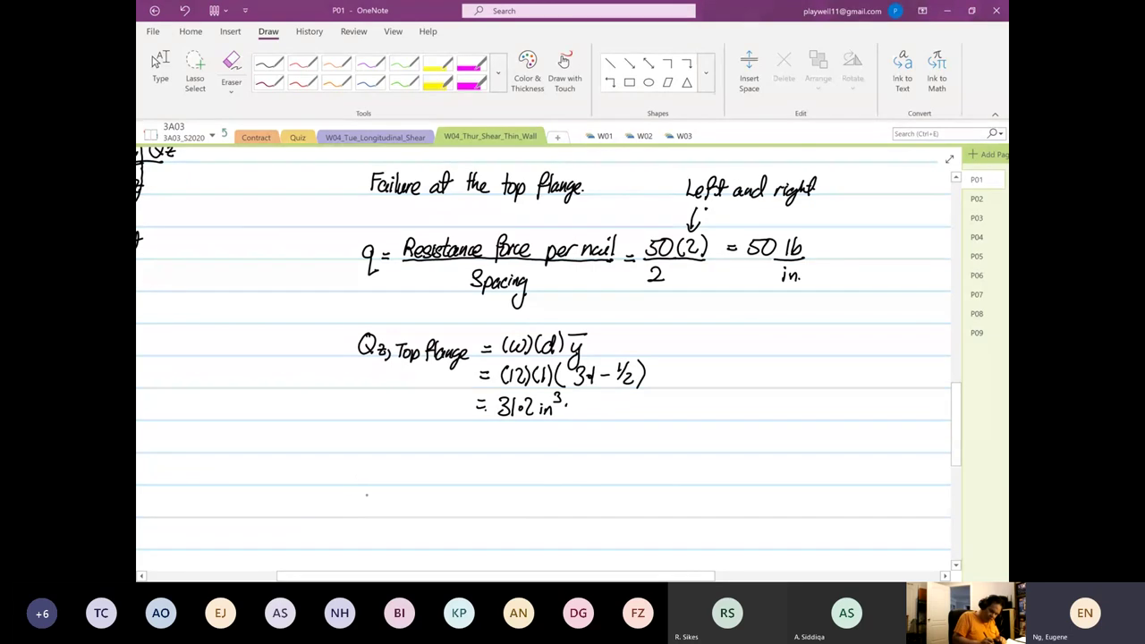
# Write the shear flow equation q = V(31.2)/197.7 = 50 beneath the Qz calculation.
pyautogui.moveTo(361, 477)
pyautogui.mouseDown()
pyautogui.moveTo(355, 498)
pyautogui.moveTo(384, 478)
pyautogui.mouseUp()
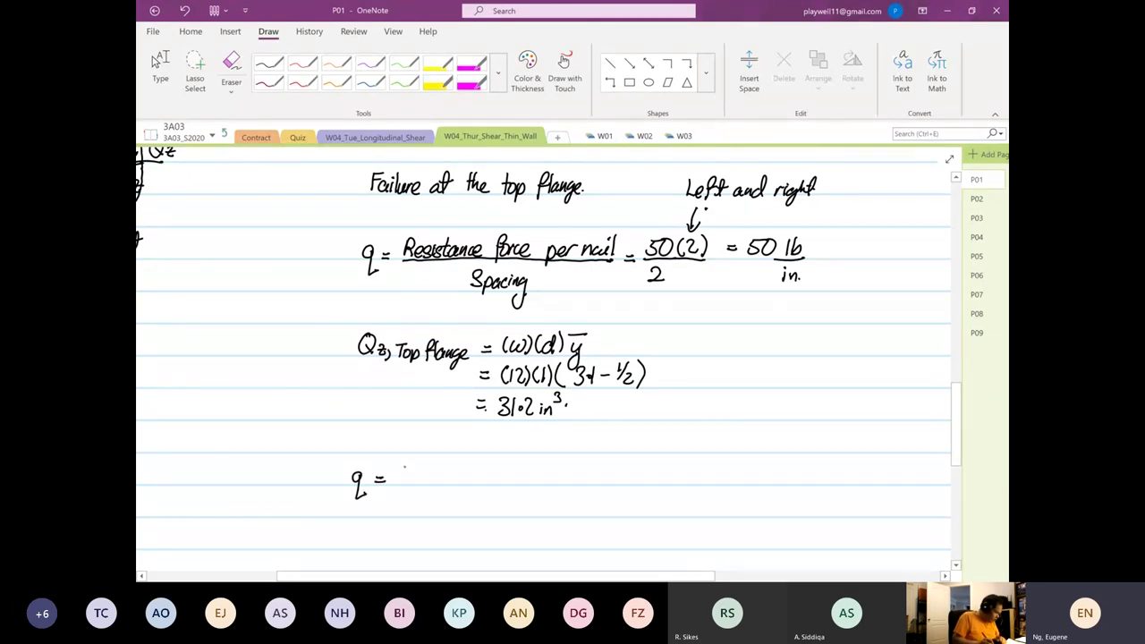
pyautogui.moveTo(402, 466); pyautogui.dragTo(414, 465)
pyautogui.moveTo(427, 461)
pyautogui.mouseDown()
pyautogui.moveTo(427, 484)
pyautogui.moveTo(463, 482)
pyautogui.mouseUp()
pyautogui.moveTo(464, 463); pyautogui.dragTo(465, 483)
pyautogui.moveTo(394, 485); pyautogui.dragTo(477, 484)
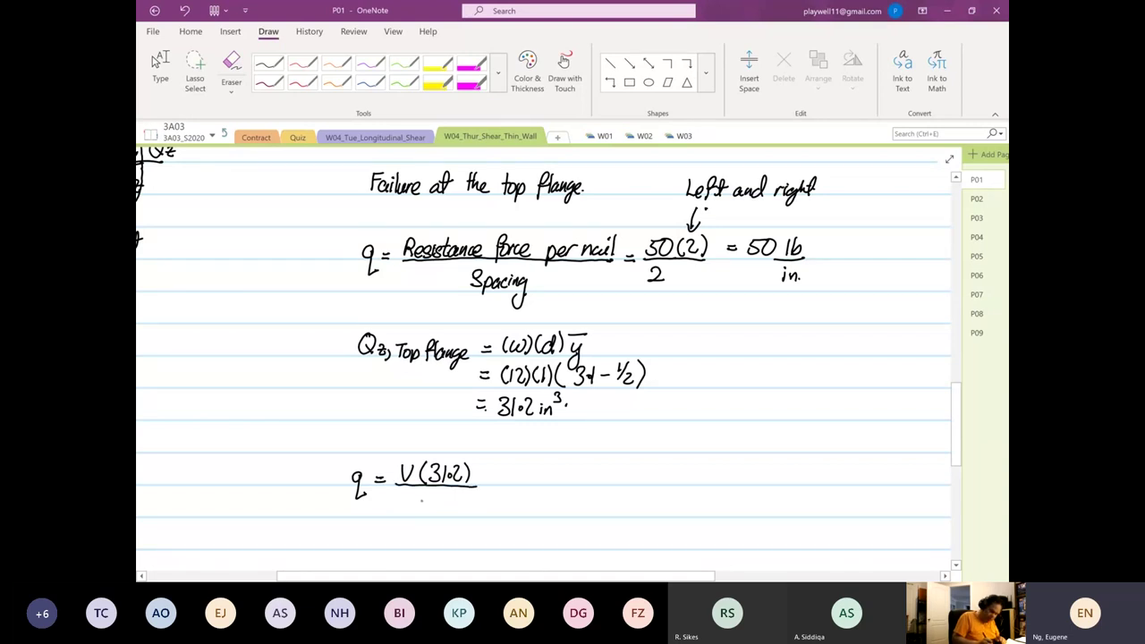
pyautogui.moveTo(423, 496)
pyautogui.mouseDown()
pyautogui.moveTo(418, 511)
pyautogui.moveTo(439, 502)
pyautogui.moveTo(451, 512)
pyautogui.mouseUp()
pyautogui.moveTo(500, 481); pyautogui.dragTo(509, 481)
pyautogui.moveTo(532, 467)
pyautogui.mouseDown()
pyautogui.moveTo(520, 481)
pyautogui.moveTo(541, 467)
pyautogui.mouseUp()
# Write the result V = 316.8 lb or 317 lb under the shear flow equation and underline it.
pyautogui.scroll(-1, 544, 358)
pyautogui.scroll(-1, 543, 358)
pyautogui.moveTo(427, 426); pyautogui.dragTo(466, 437)
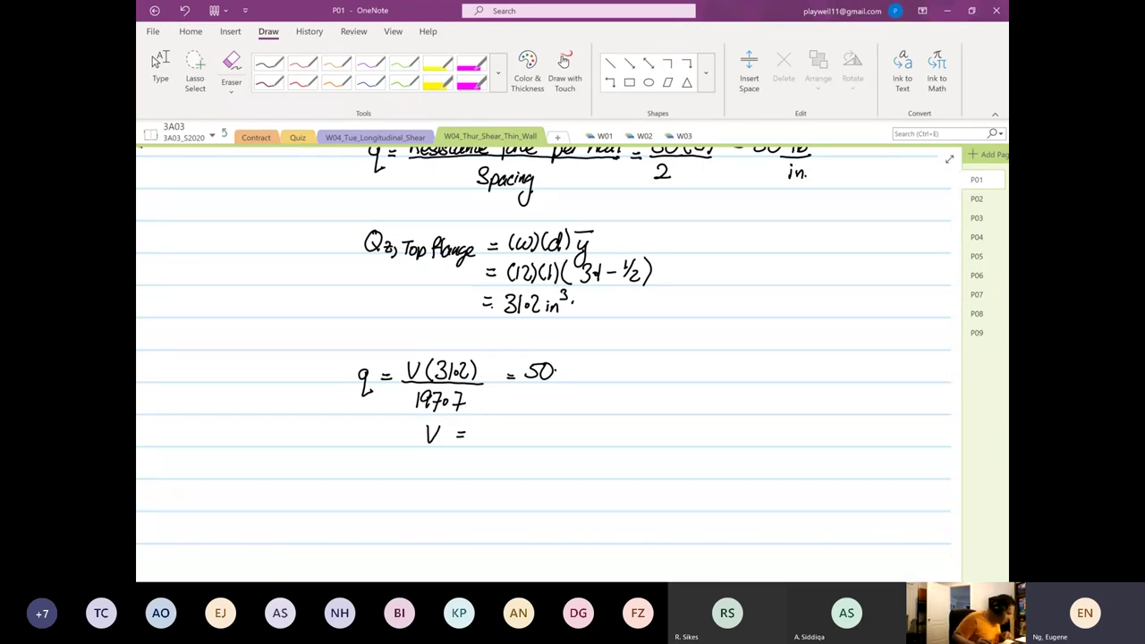
pyautogui.click(476, 430)
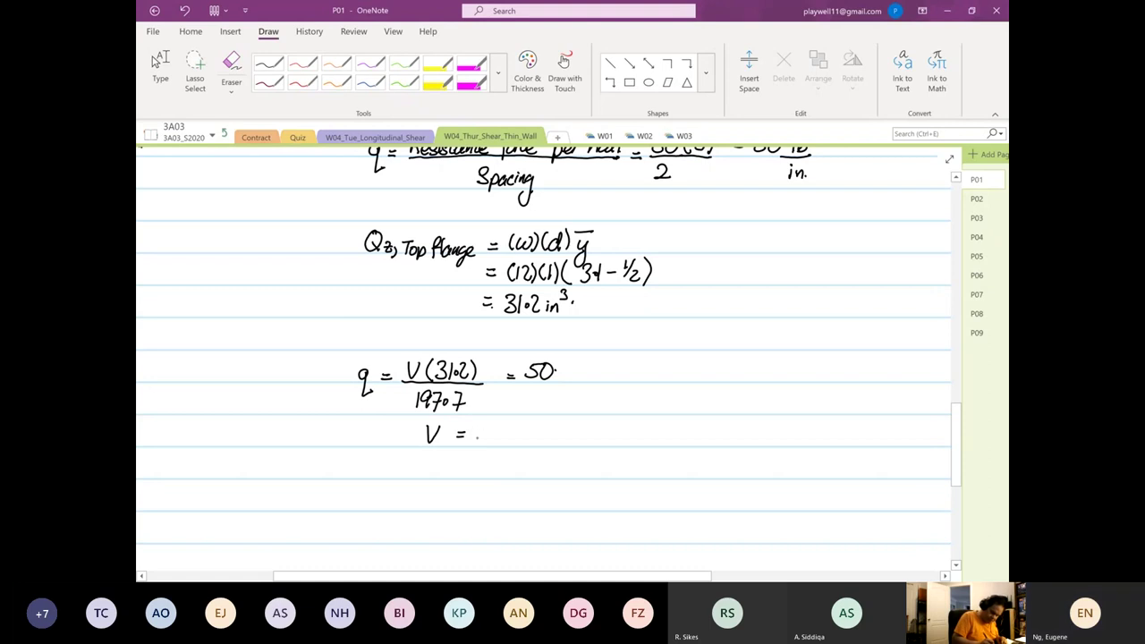
pyautogui.moveTo(473, 427); pyautogui.dragTo(474, 441)
pyautogui.moveTo(487, 426)
pyautogui.mouseDown()
pyautogui.moveTo(487, 442)
pyautogui.moveTo(516, 429)
pyautogui.moveTo(525, 443)
pyautogui.moveTo(560, 436)
pyautogui.mouseUp()
pyautogui.moveTo(564, 434); pyautogui.dragTo(587, 442)
pyautogui.moveTo(597, 426); pyautogui.dragTo(597, 442)
pyautogui.moveTo(603, 428)
pyautogui.mouseDown()
pyautogui.moveTo(609, 445)
pyautogui.moveTo(630, 441)
pyautogui.mouseUp()
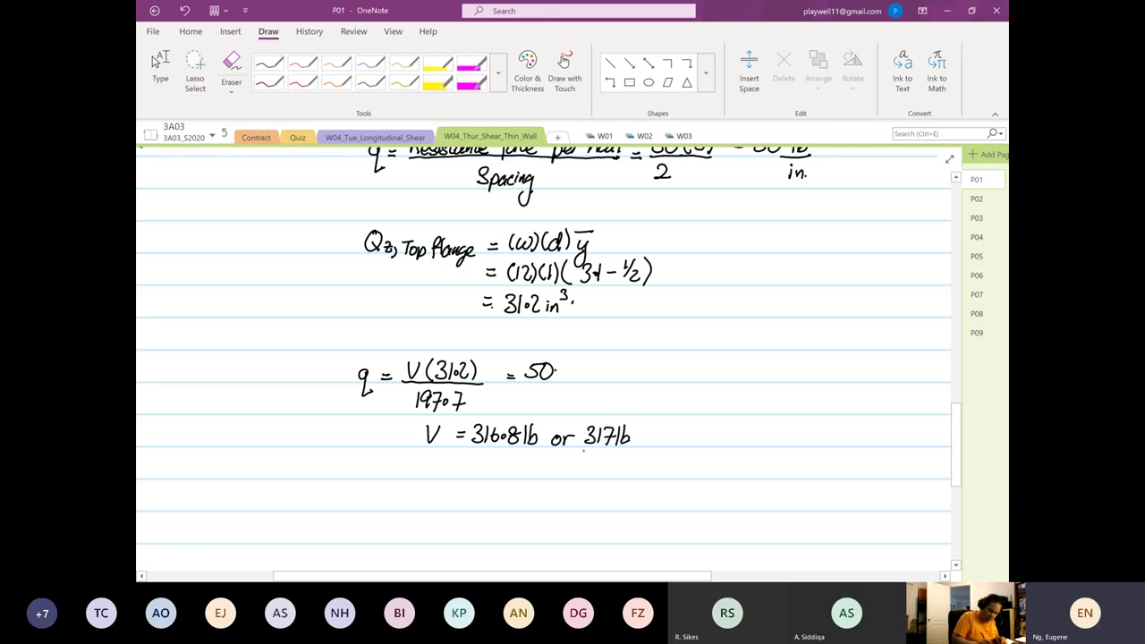
pyautogui.moveTo(487, 452); pyautogui.dragTo(613, 450)
pyautogui.moveTo(542, 458); pyautogui.dragTo(564, 458)
pyautogui.scroll(-4, 667, 386)
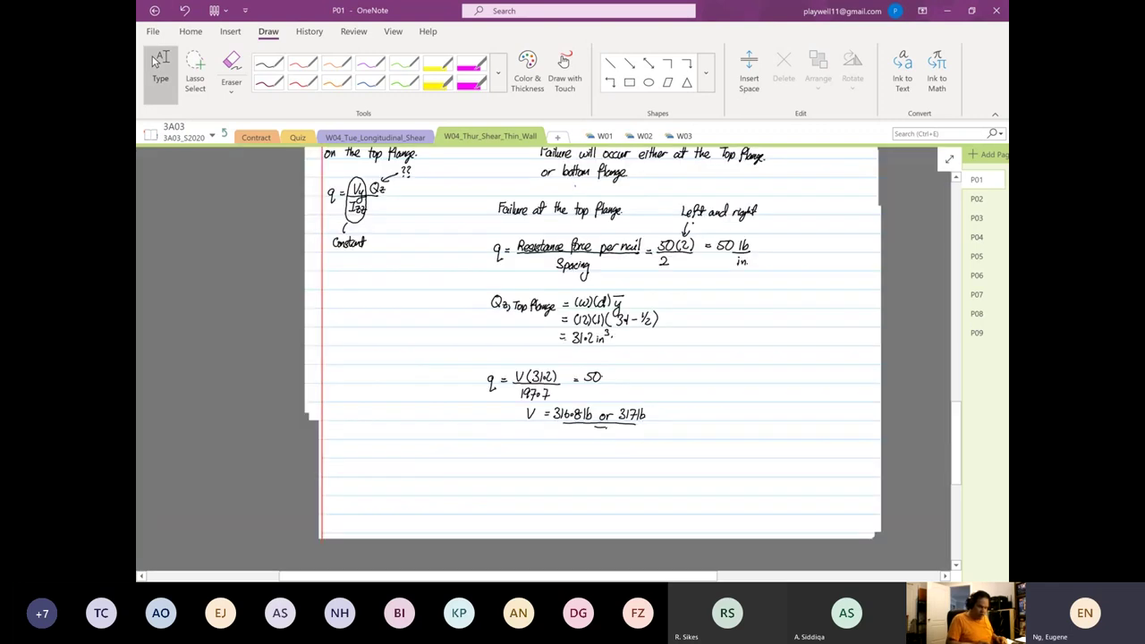
# Draw a vertical divider line beside the top flange calculation, spanning from its heading down past the V result.
pyautogui.hscroll(2, 593, 358)
pyautogui.scroll(2, 593, 358)
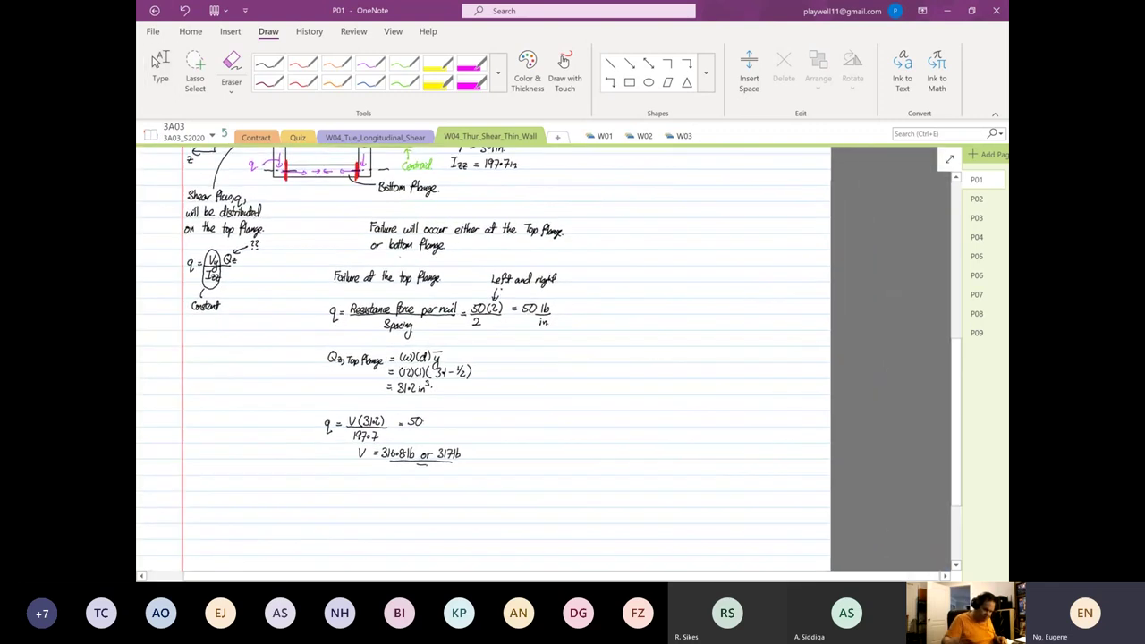
pyautogui.click(158, 60)
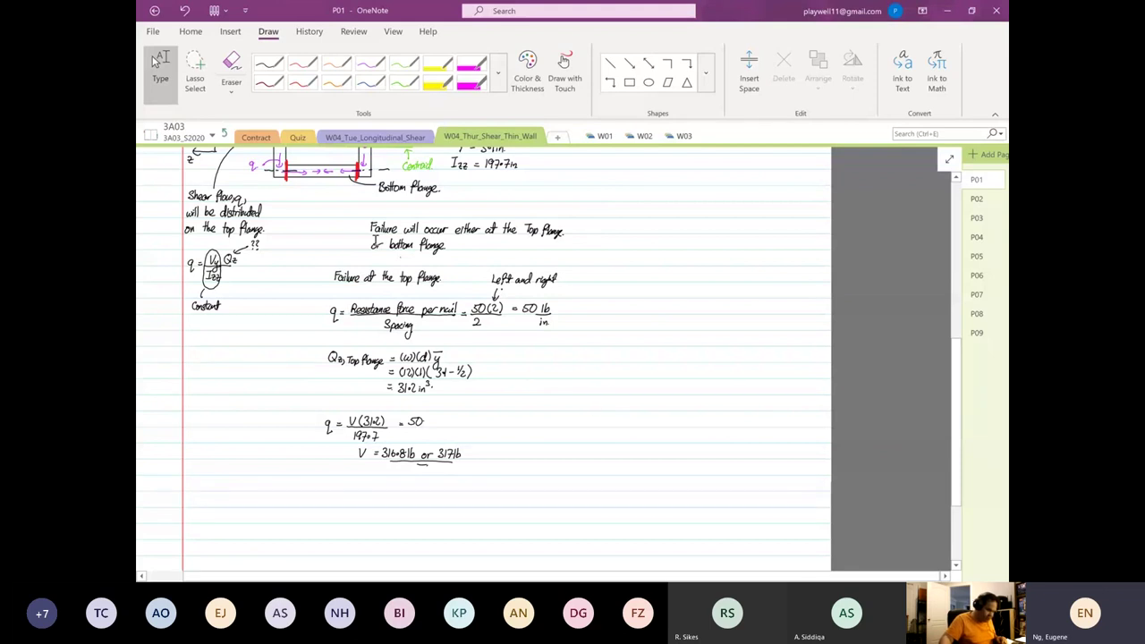
pyautogui.click(629, 81)
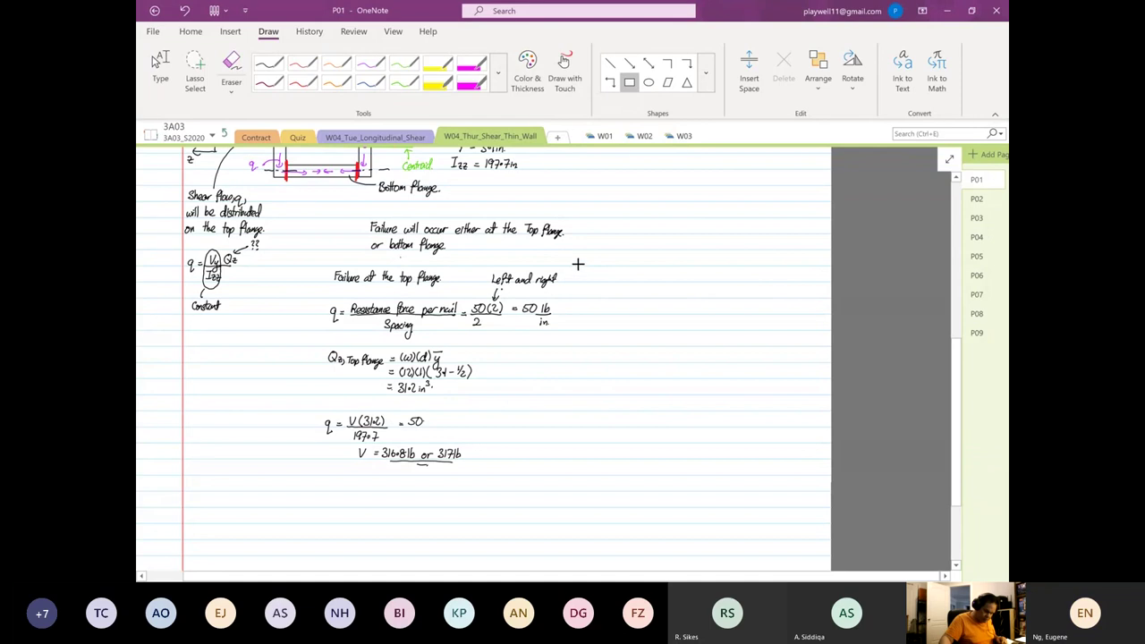
pyautogui.moveTo(578, 263); pyautogui.dragTo(578, 488)
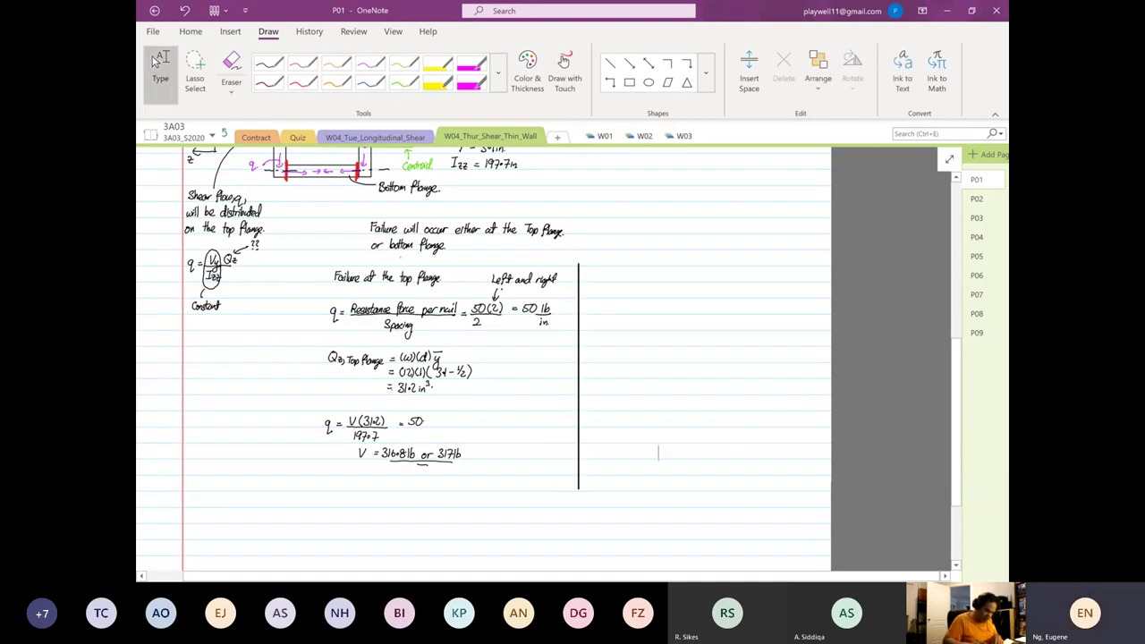
# Handwrite the heading "Failure of the Bottom Flange." on the blank side of the divider, level with the top flange heading.
pyautogui.scroll(4, 658, 454)
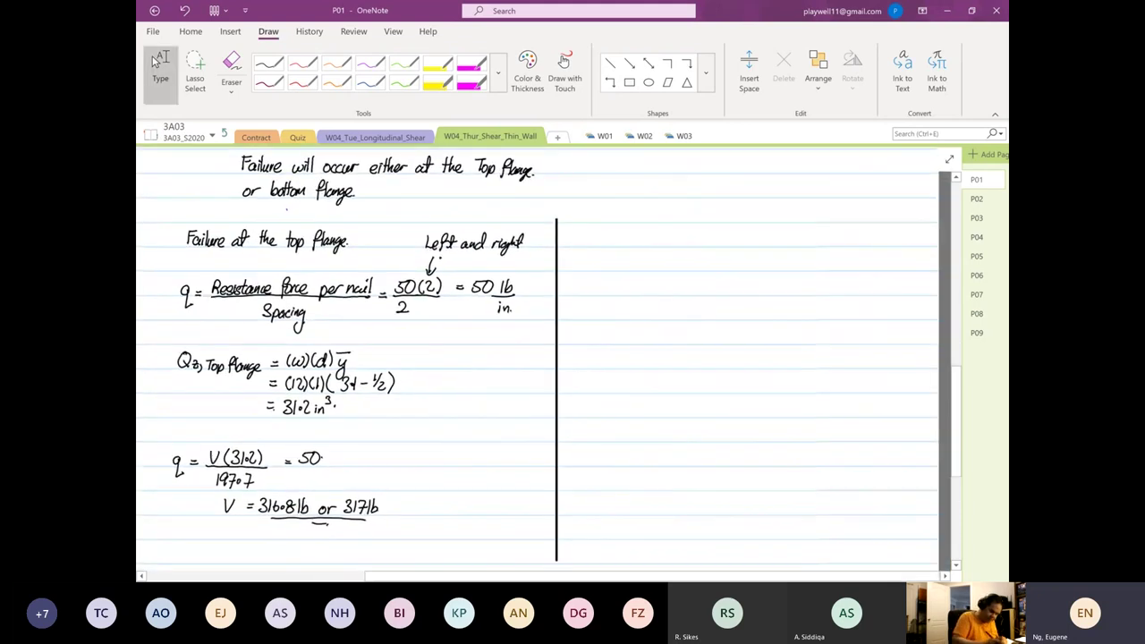
pyautogui.moveTo(573, 233)
pyautogui.mouseDown()
pyautogui.moveTo(571, 244)
pyautogui.moveTo(592, 245)
pyautogui.mouseUp()
pyautogui.moveTo(595, 236); pyautogui.dragTo(636, 239)
pyautogui.moveTo(648, 227)
pyautogui.mouseDown()
pyautogui.moveTo(640, 250)
pyautogui.moveTo(650, 238)
pyautogui.mouseUp()
pyautogui.moveTo(660, 229); pyautogui.dragTo(672, 244)
pyautogui.moveTo(675, 240); pyautogui.dragTo(711, 244)
pyautogui.moveTo(715, 231); pyautogui.dragTo(716, 245)
pyautogui.moveTo(708, 236); pyautogui.dragTo(719, 237)
pyautogui.moveTo(720, 238); pyautogui.dragTo(722, 240)
pyautogui.moveTo(724, 238); pyautogui.dragTo(746, 249)
pyautogui.moveTo(746, 231); pyautogui.dragTo(756, 247)
pyautogui.moveTo(763, 240); pyautogui.dragTo(776, 252)
pyautogui.moveTo(778, 240); pyautogui.dragTo(781, 243)
pyautogui.moveTo(784, 243); pyautogui.dragTo(784, 244)
# Copy the box beam cross-section sketch with its shear flow arrows and red failure regions.
pyautogui.scroll(3, 549, 361)
pyautogui.scroll(1, 370, 499)
pyautogui.hscroll(-1, 371, 499)
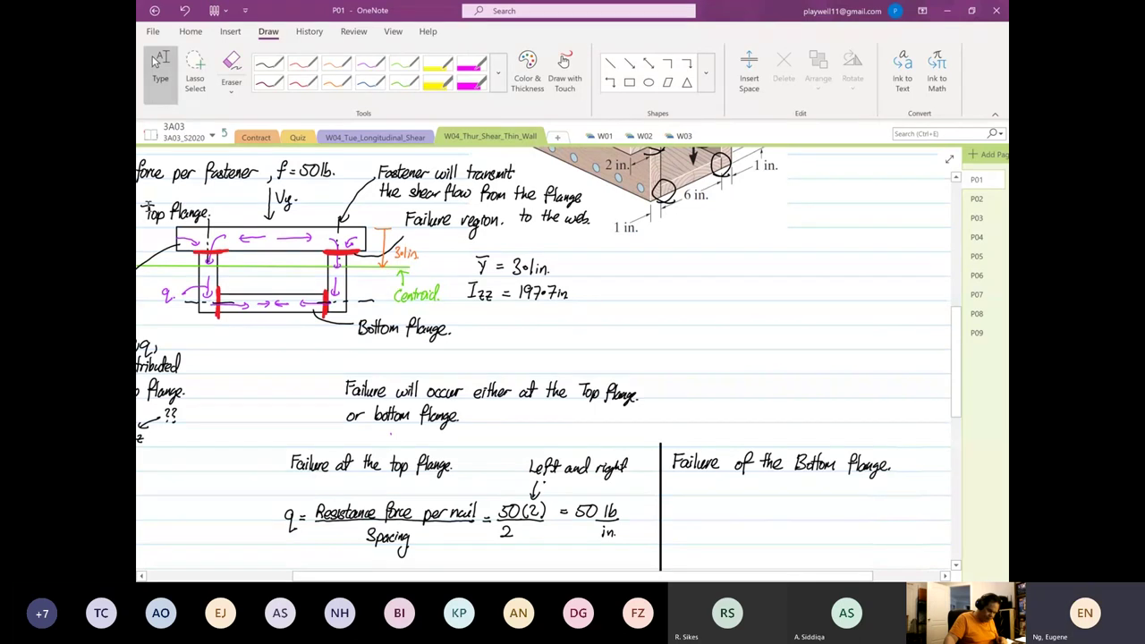
pyautogui.click(291, 283)
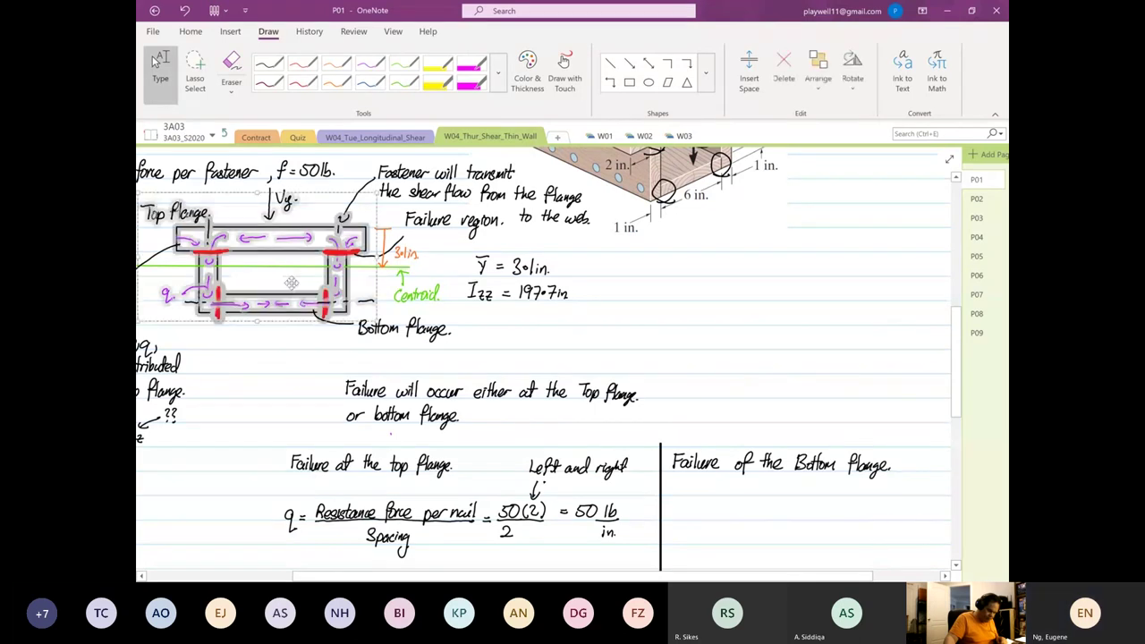
pyautogui.rightClick(292, 282)
pyautogui.click(322, 309)
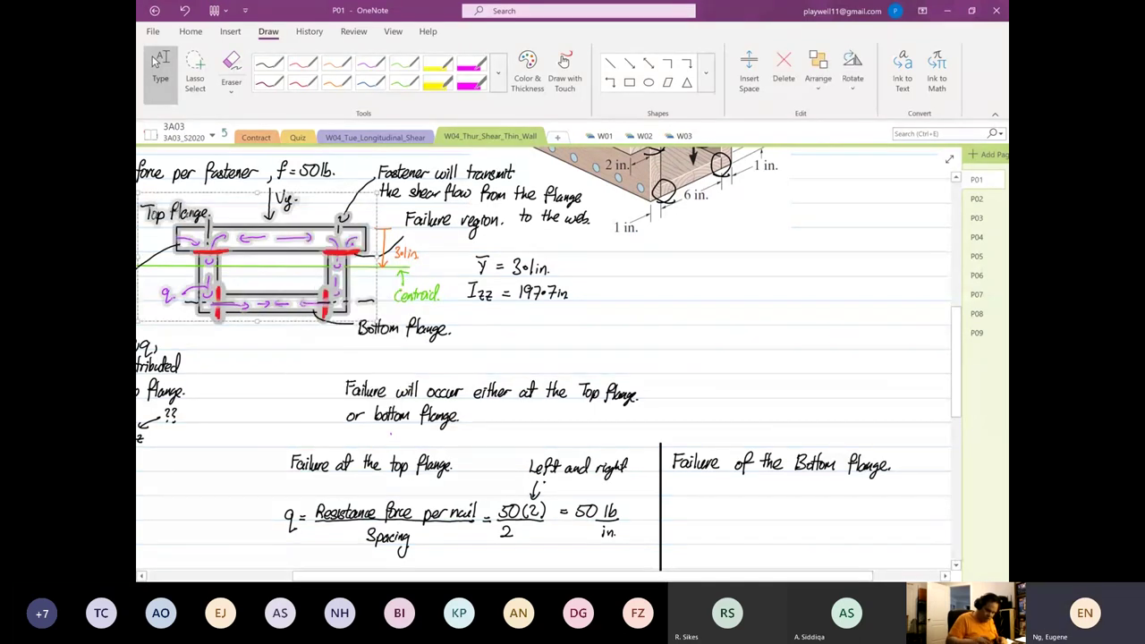
# Paste the cross-section sketch into the blank space above the "Failure of the Bottom Flange" heading and shift it closer to the centroid values.
pyautogui.hscroll(3, 543, 358)
pyautogui.rightClick(514, 292)
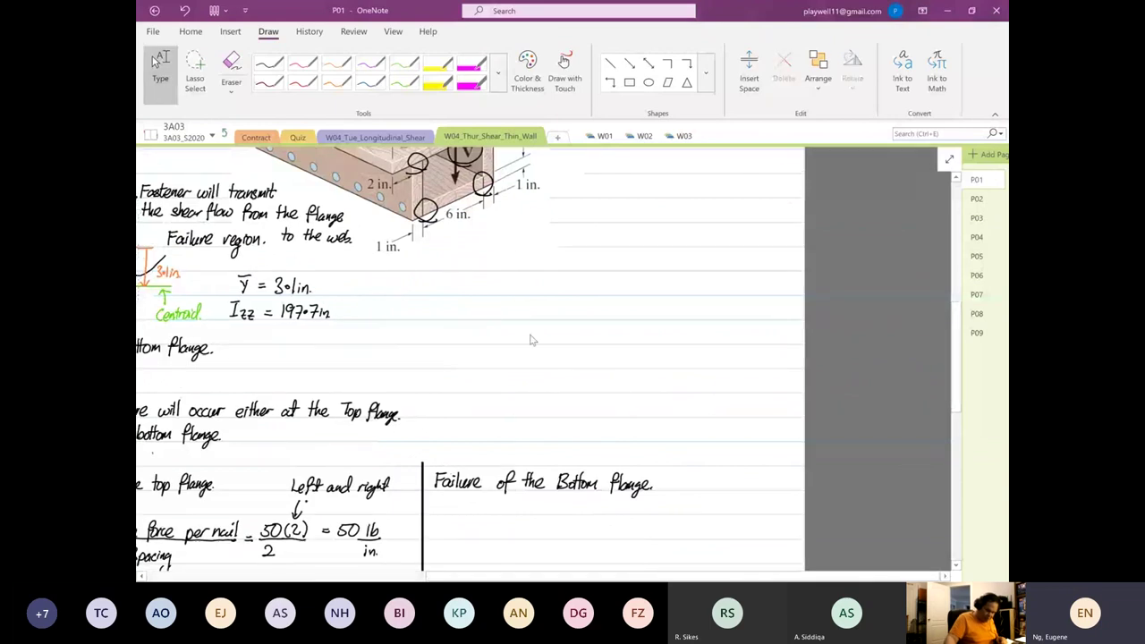
pyautogui.click(543, 359)
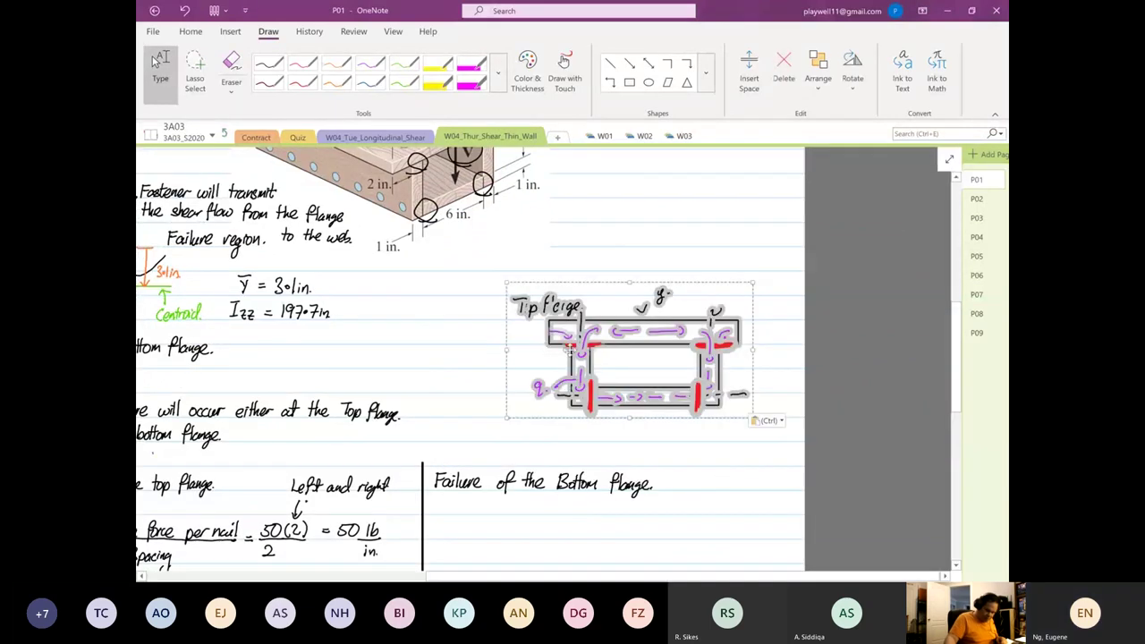
pyautogui.moveTo(541, 347); pyautogui.dragTo(487, 344)
pyautogui.click(747, 246)
pyautogui.scroll(2, 747, 246)
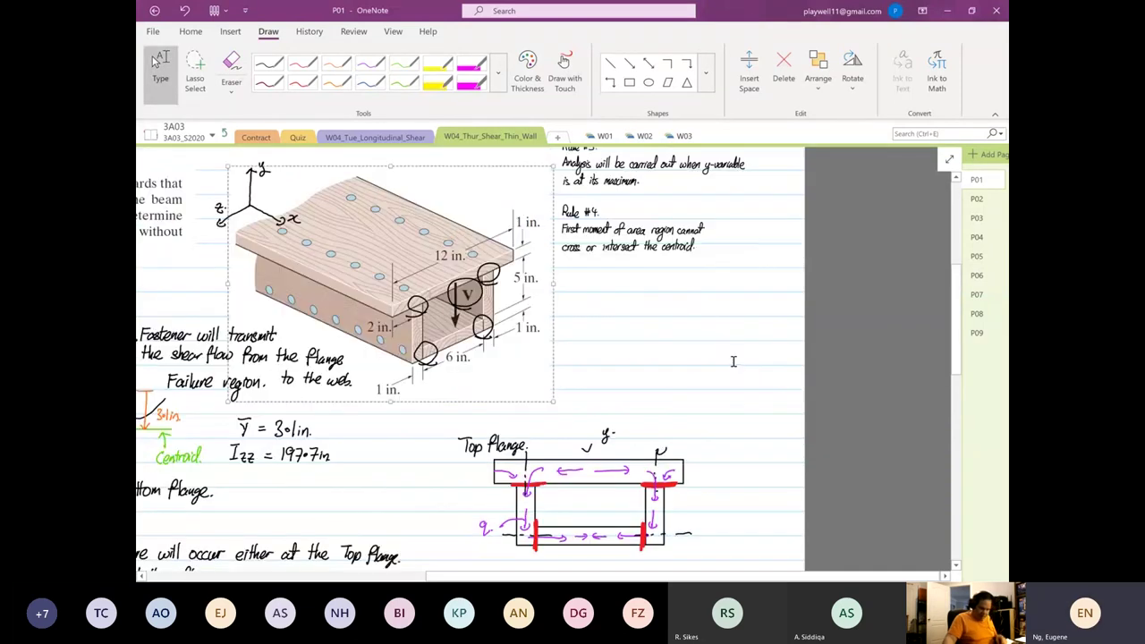
pyautogui.scroll(-2, 546, 358)
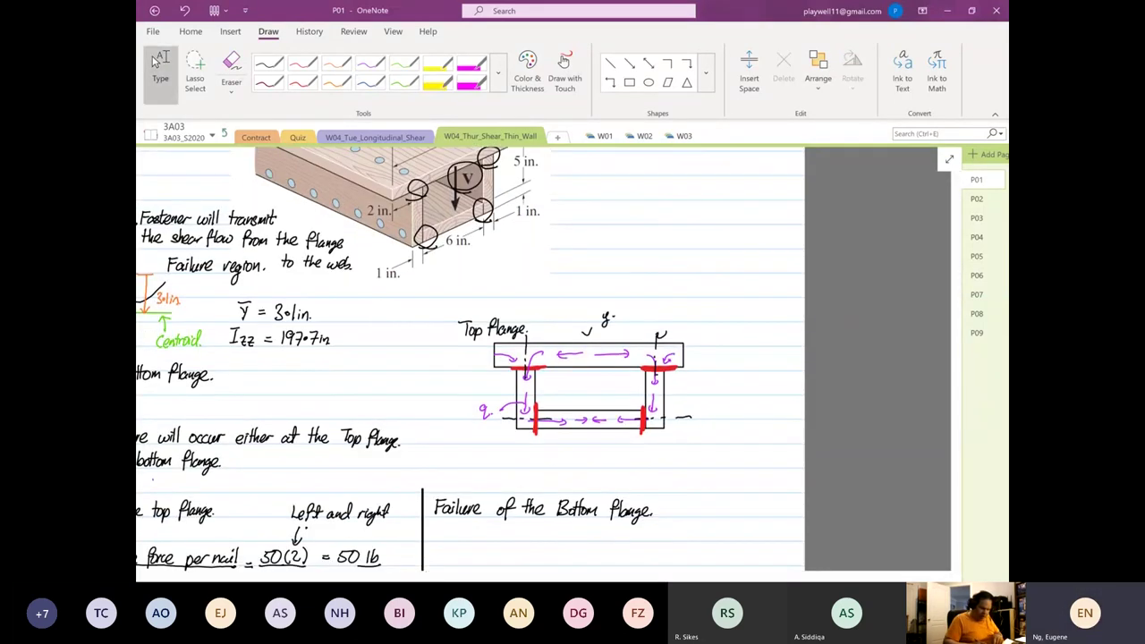